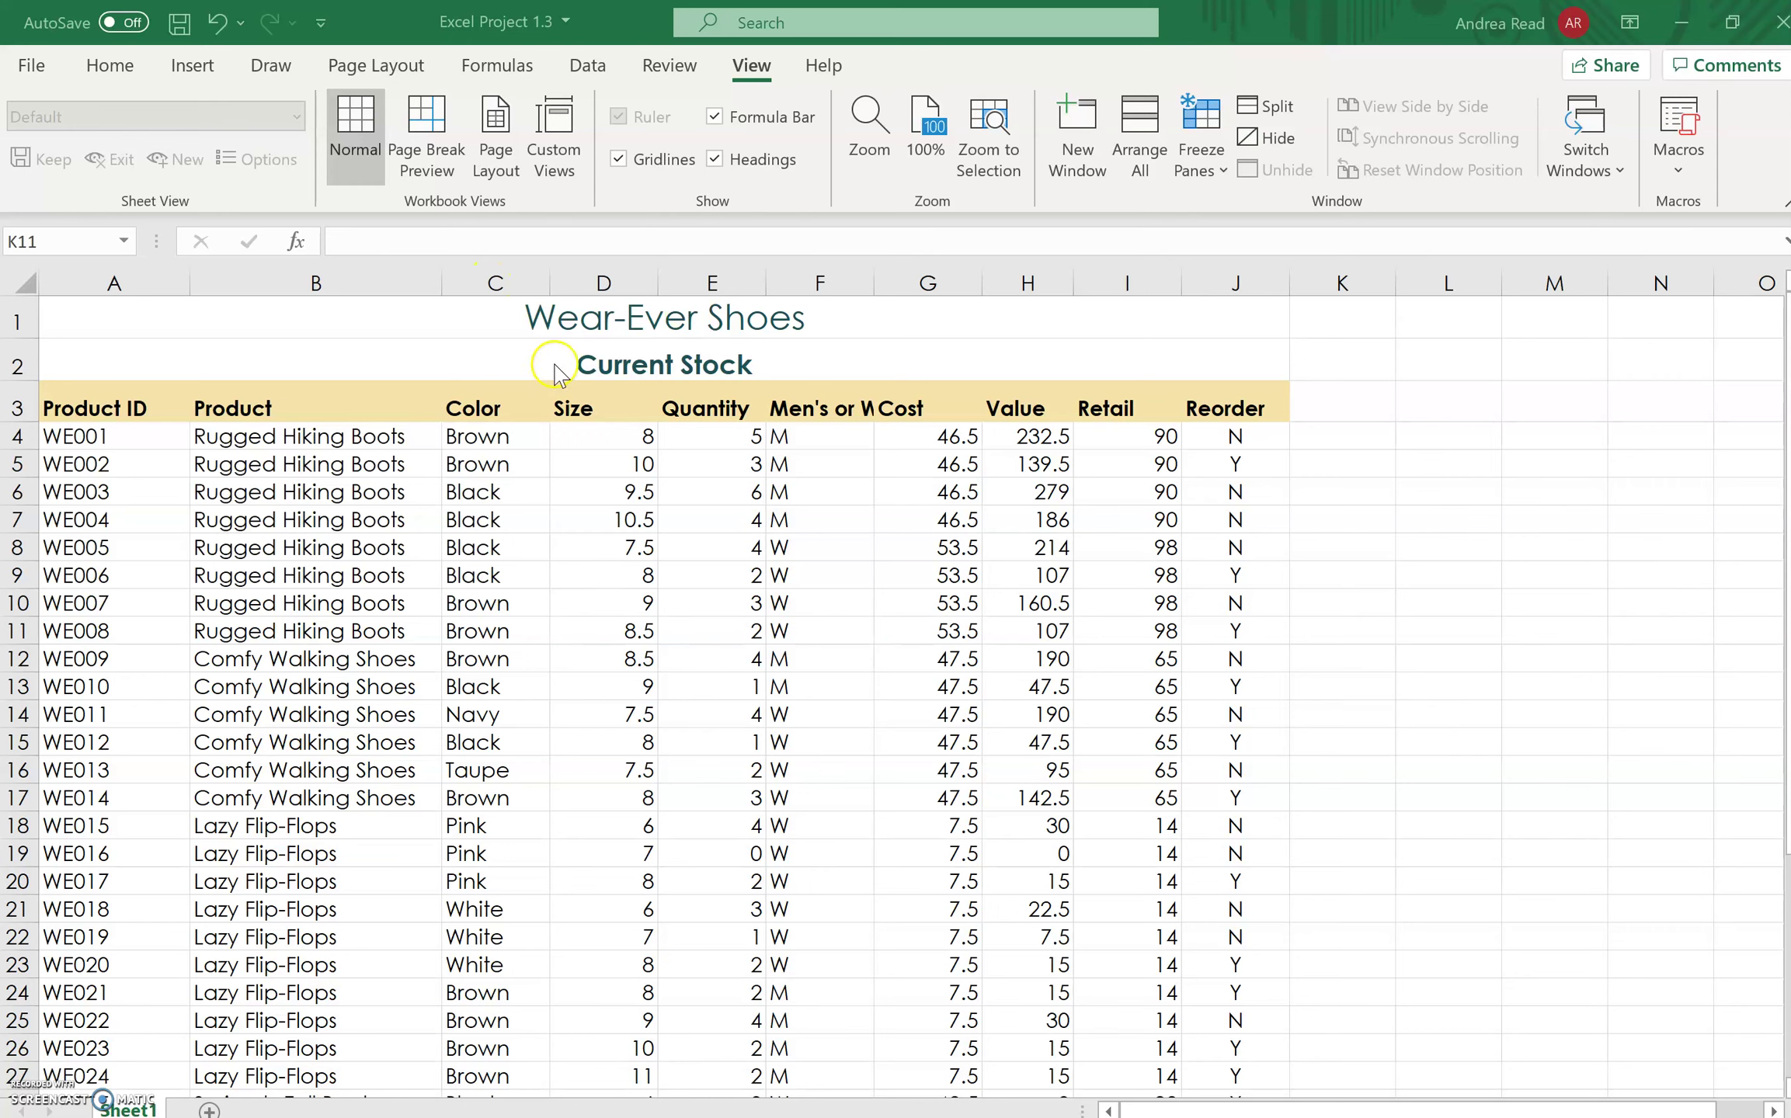
# Select the Size, Quantity and Men's or Women's values in range D4:F39.
pyautogui.click(601, 435)
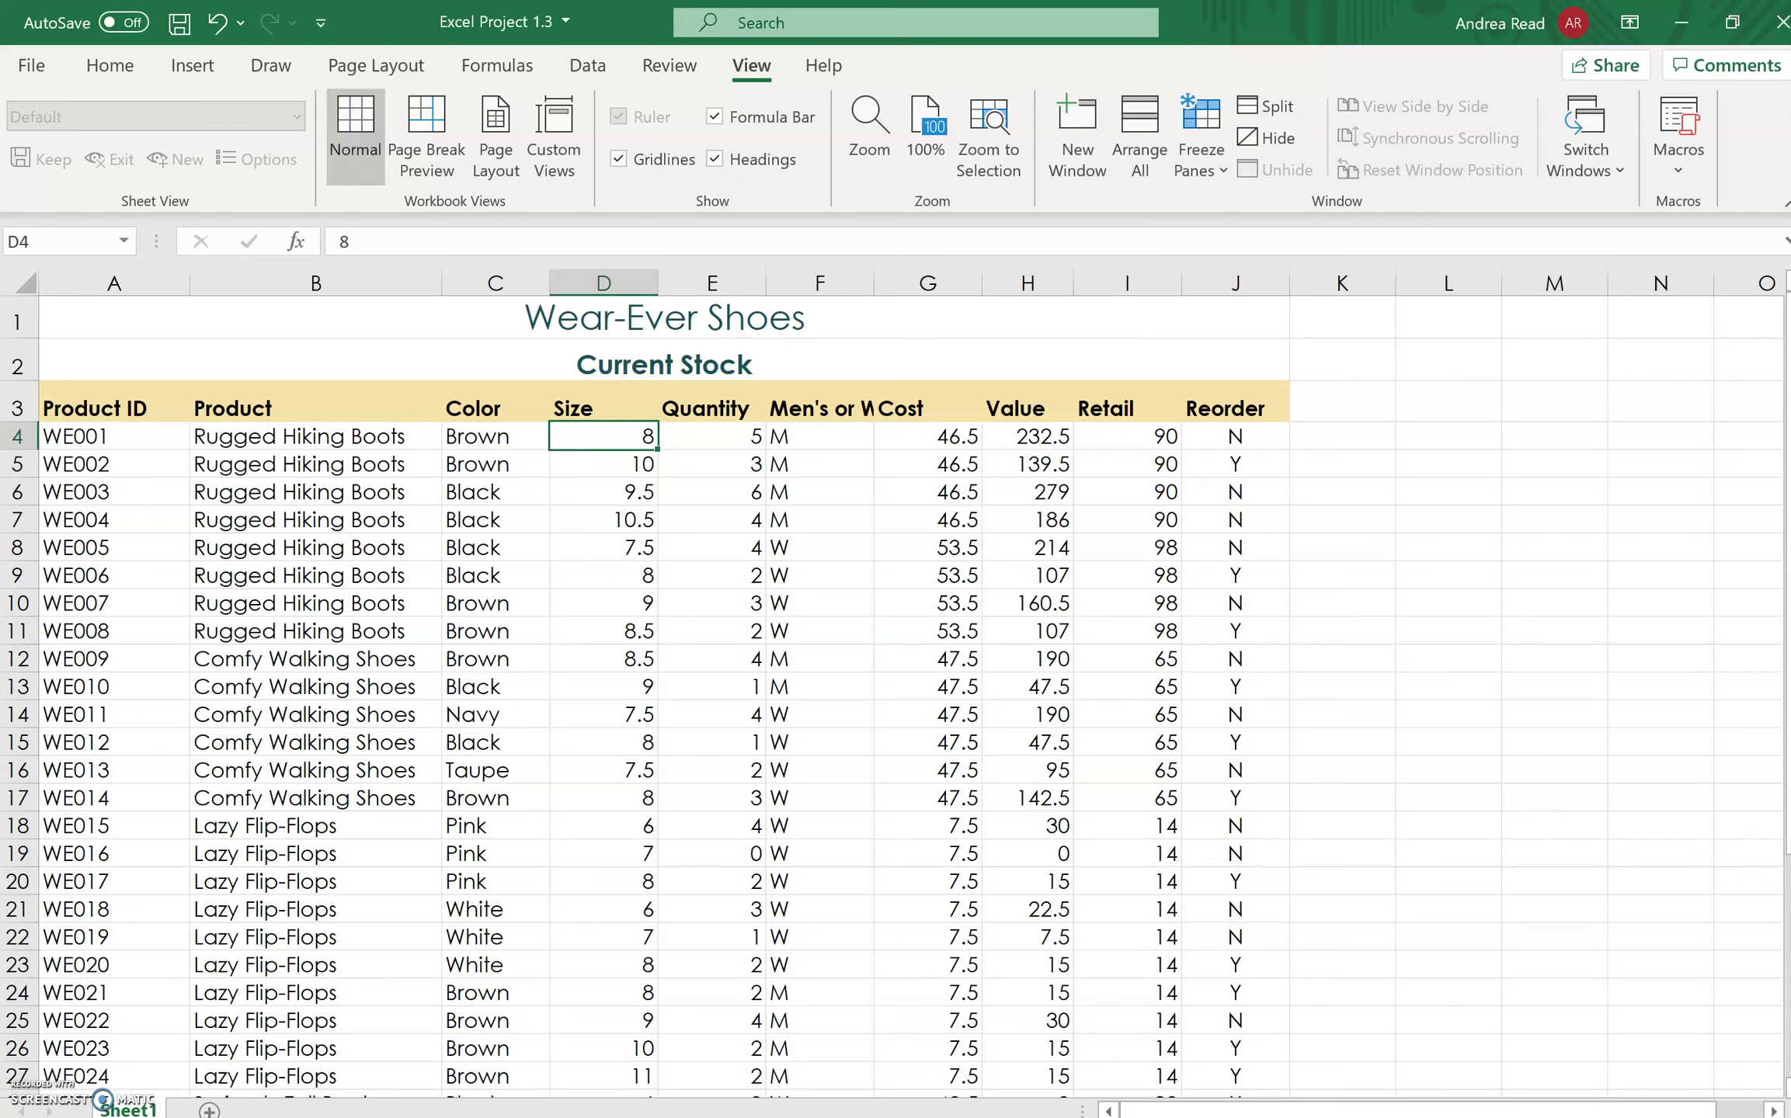
pyautogui.keyDown('ctrl'); pyautogui.scroll(3, 1147, 846); pyautogui.keyUp('ctrl')
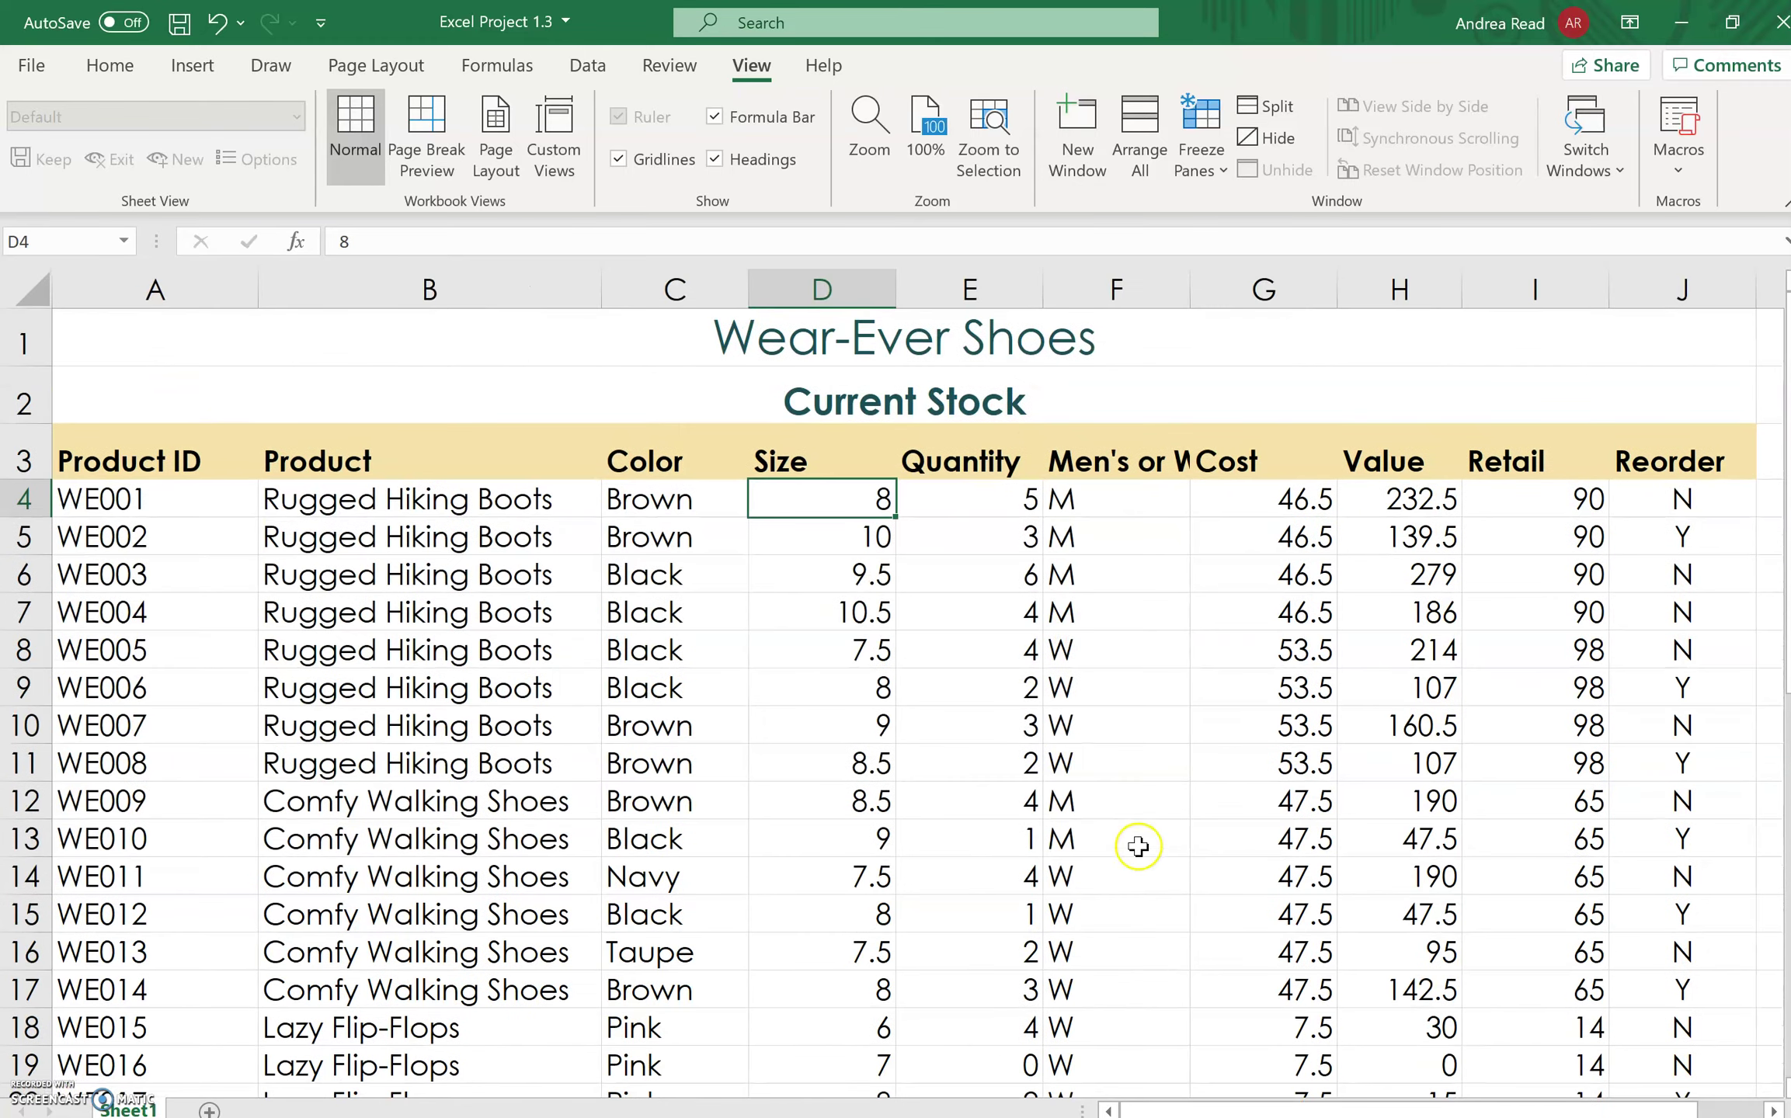
pyautogui.keyDown('ctrl'); pyautogui.scroll(-1, 1142, 730); pyautogui.keyUp('ctrl')
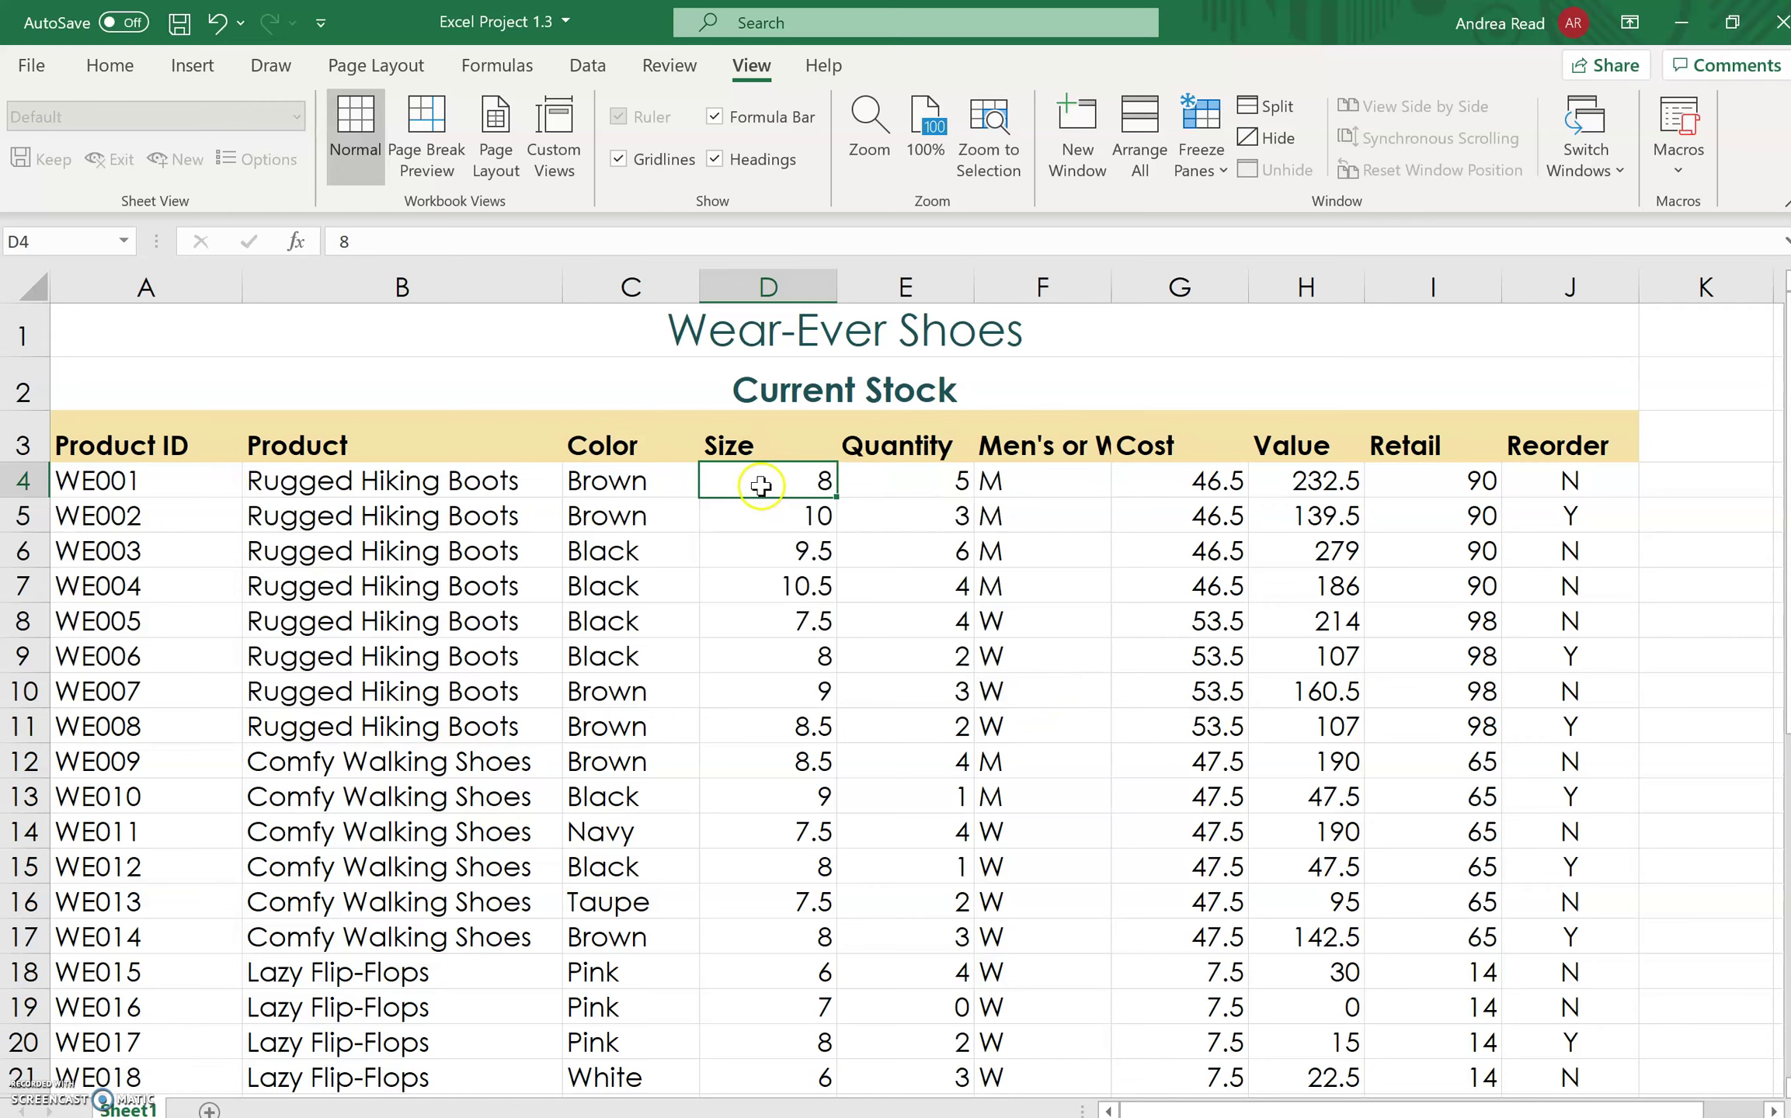
pyautogui.moveTo(758, 479); pyautogui.dragTo(1031, 975)
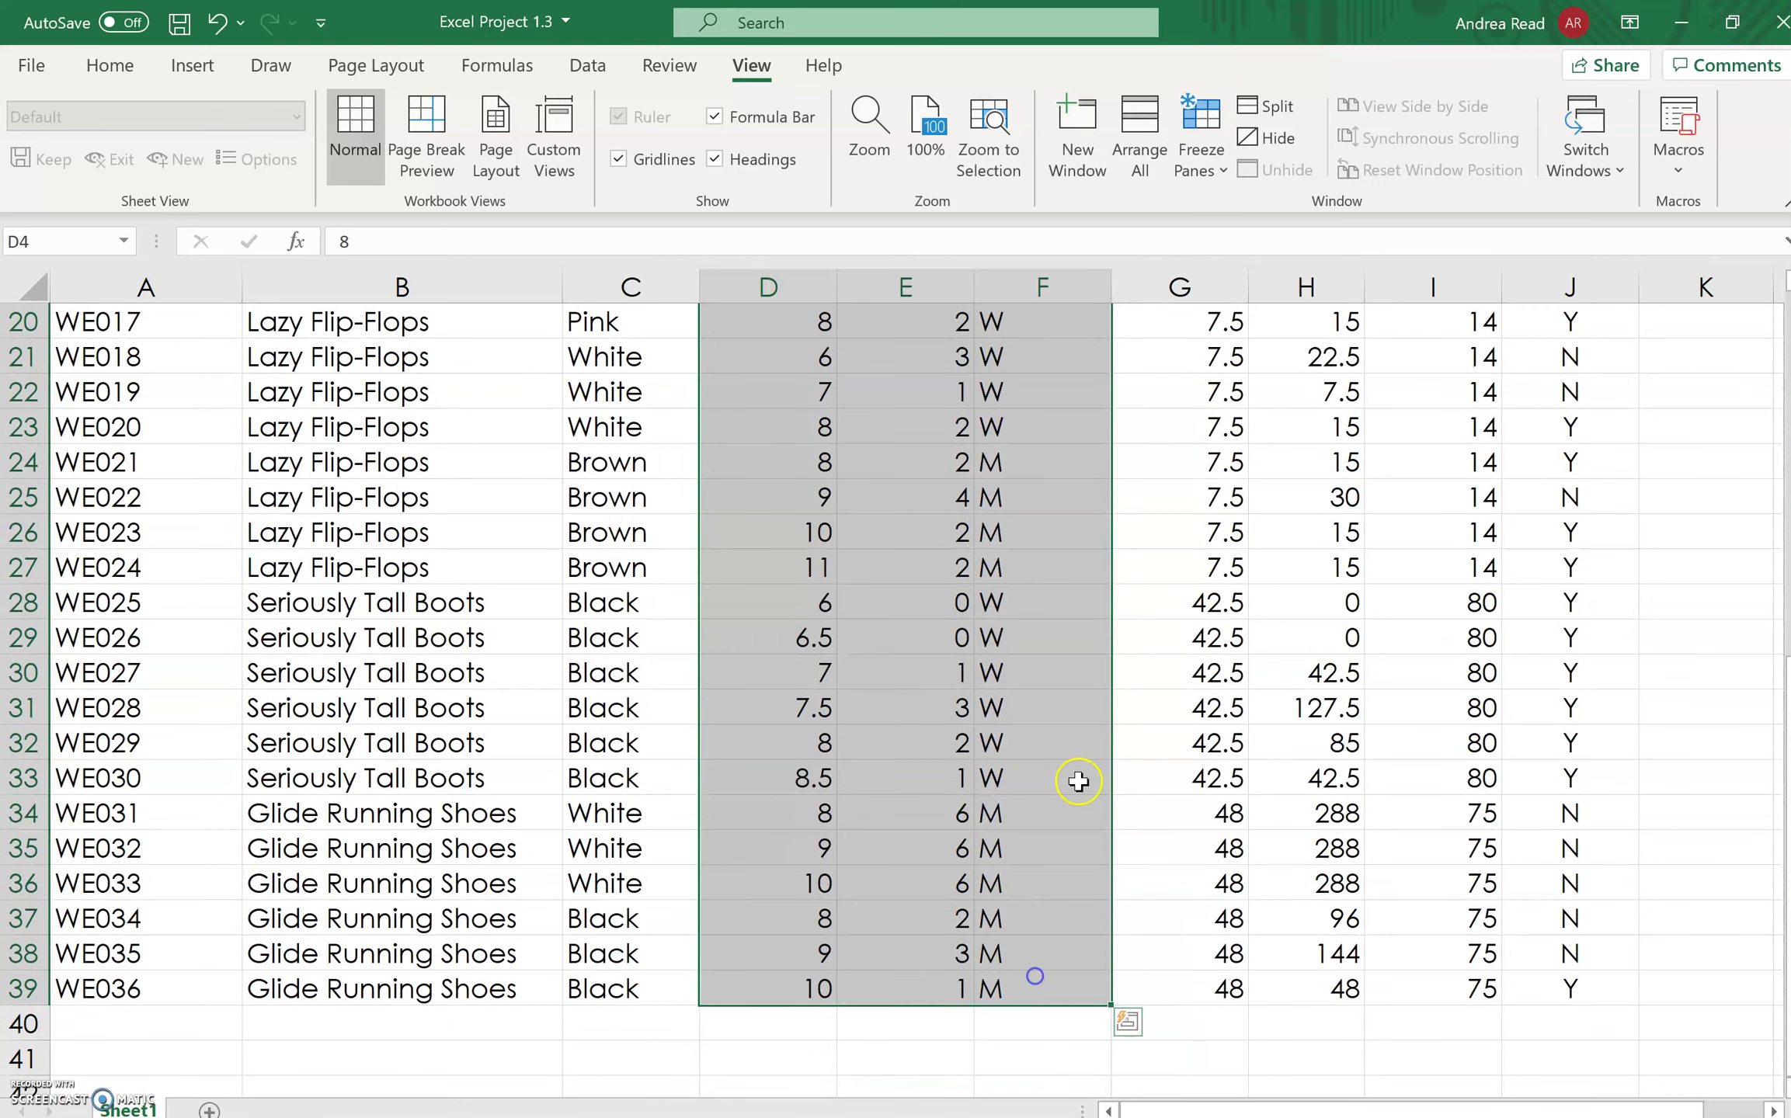
pyautogui.scroll(6, 1069, 757)
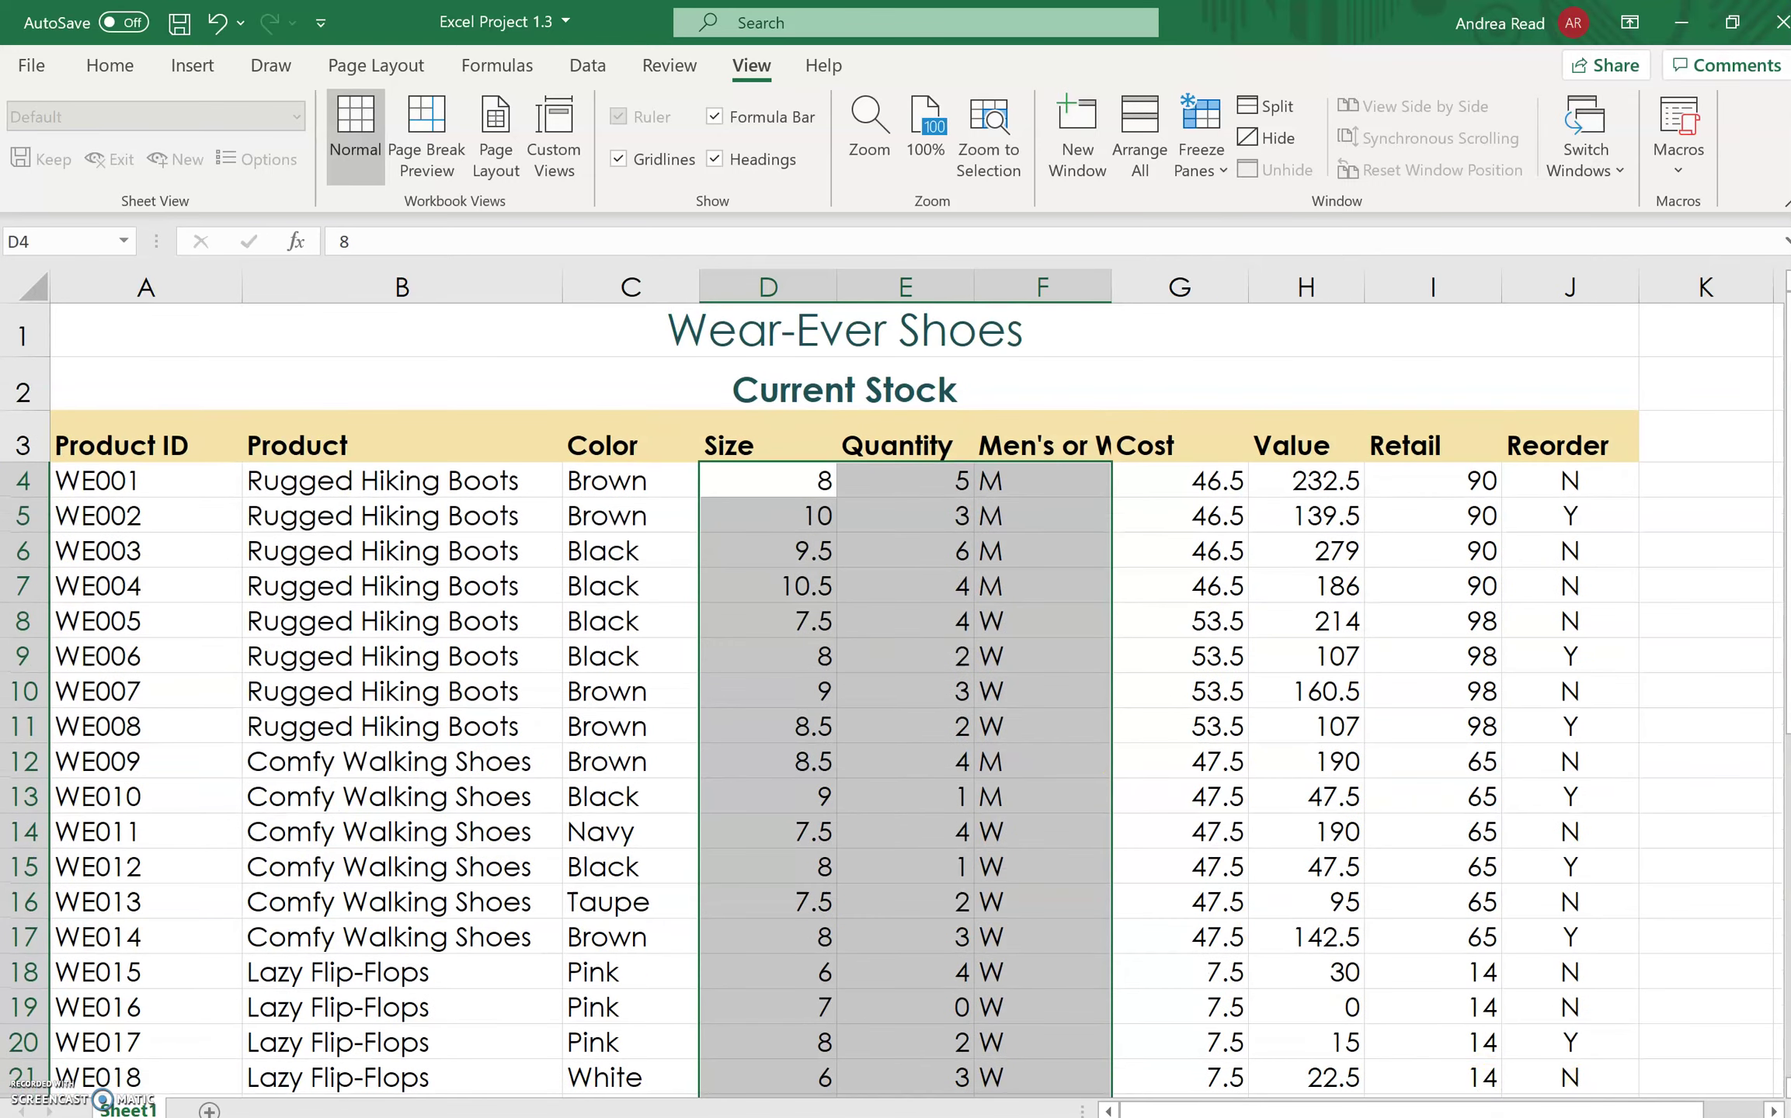
pyautogui.keyDown('ctrl'); pyautogui.scroll(-4, 893, 683); pyautogui.keyUp('ctrl')
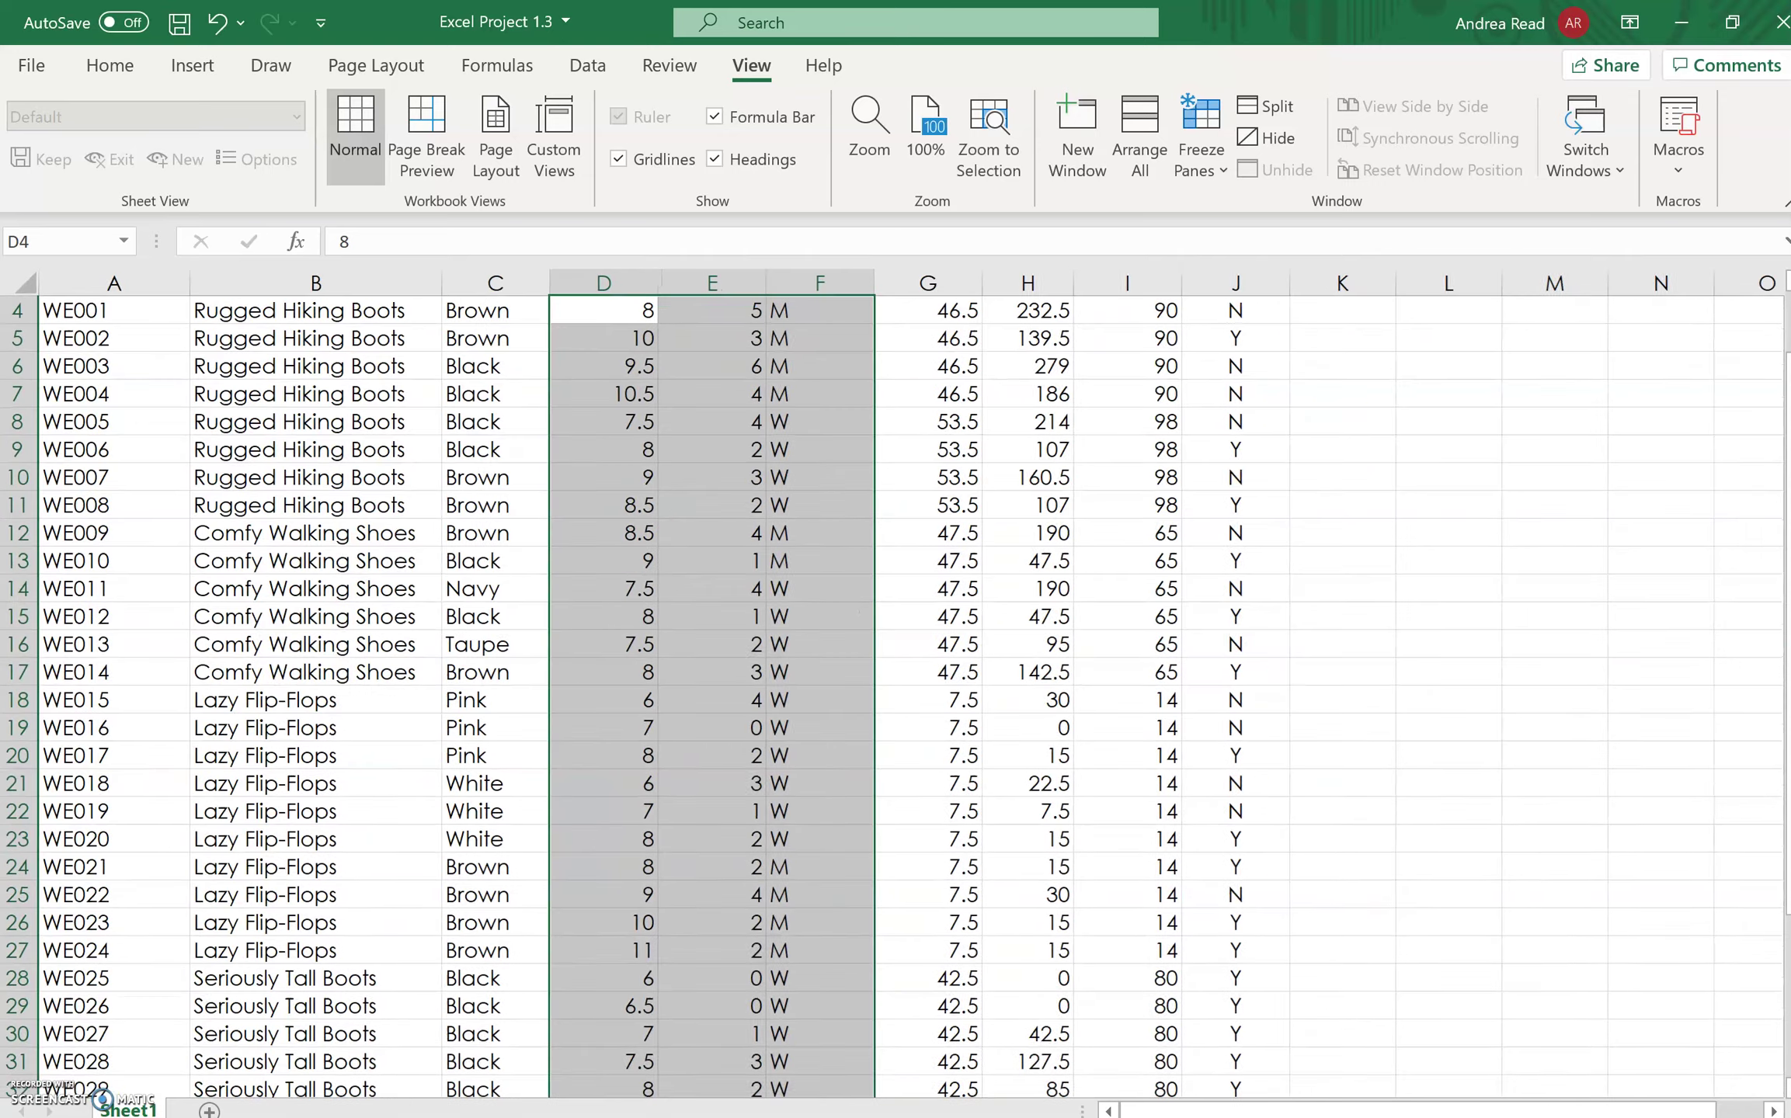
pyautogui.keyDown('ctrl'); pyautogui.scroll(-2, 893, 684); pyautogui.keyUp('ctrl')
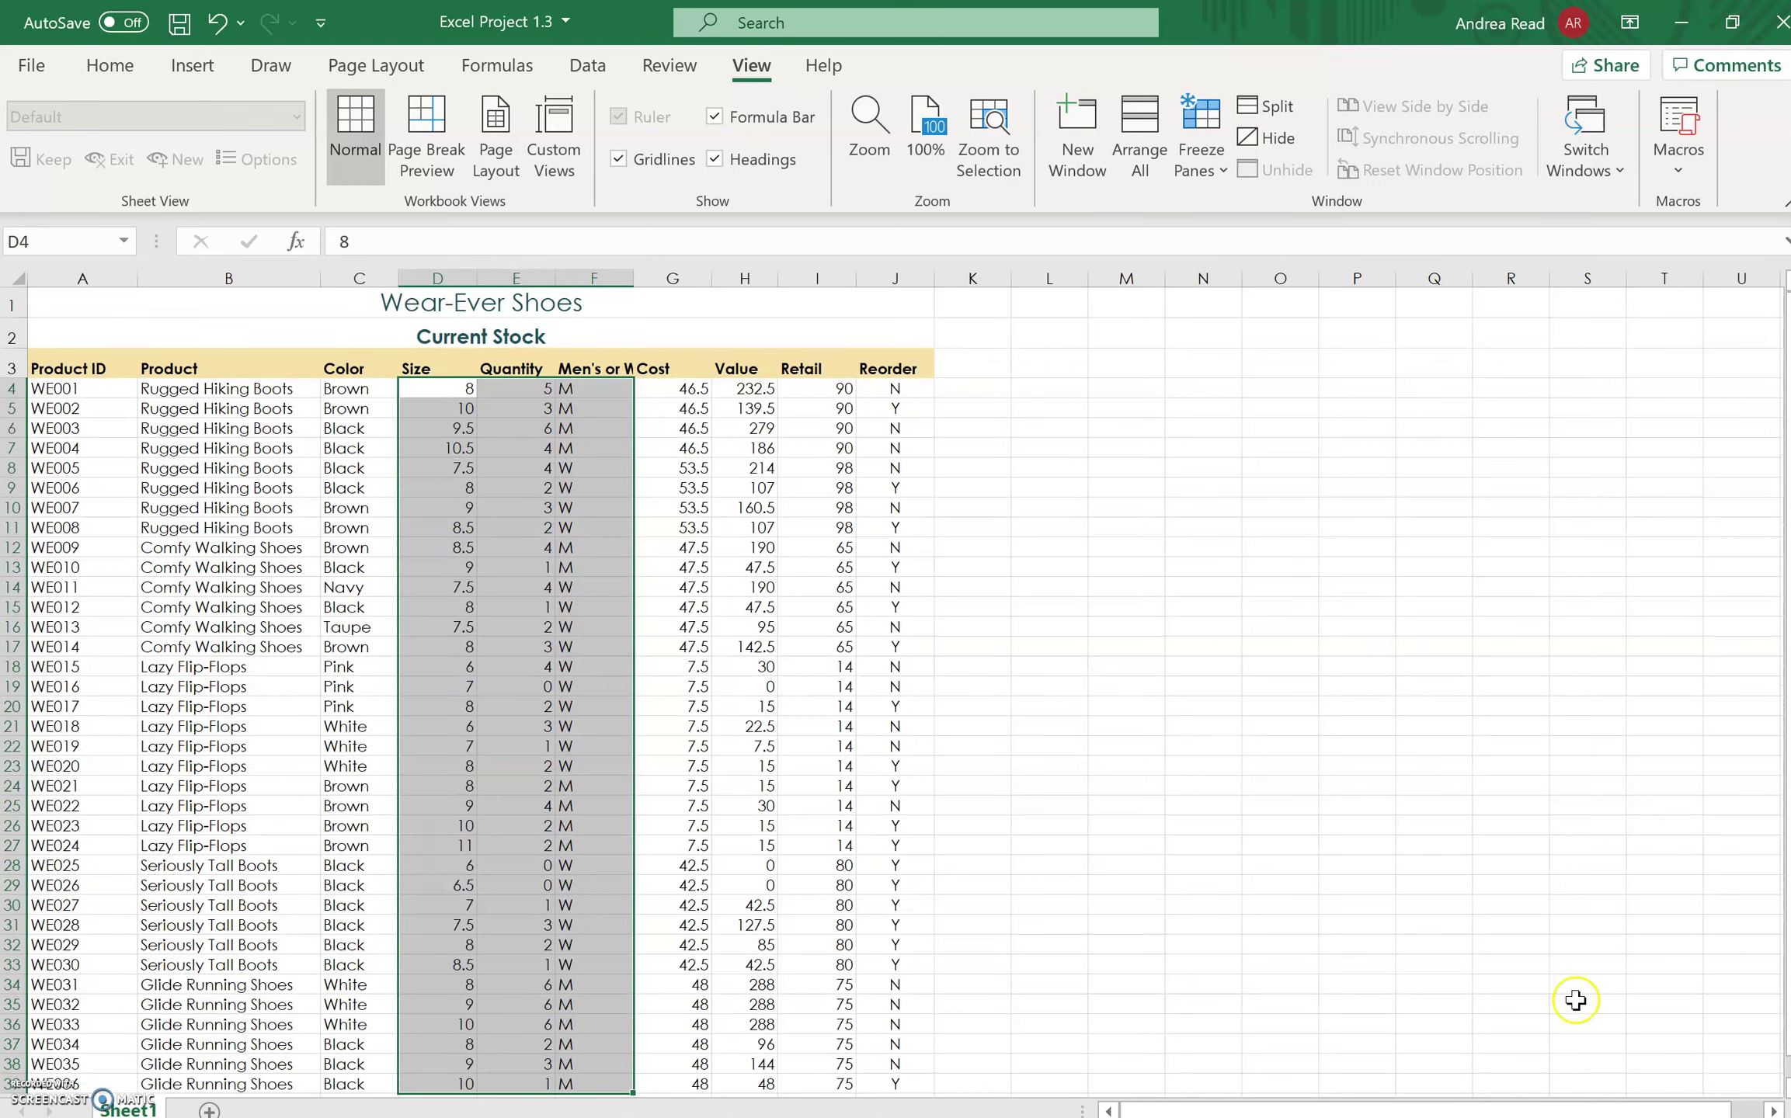
pyautogui.scroll(-1, 1567, 892)
pyautogui.scroll(-1, 1567, 892)
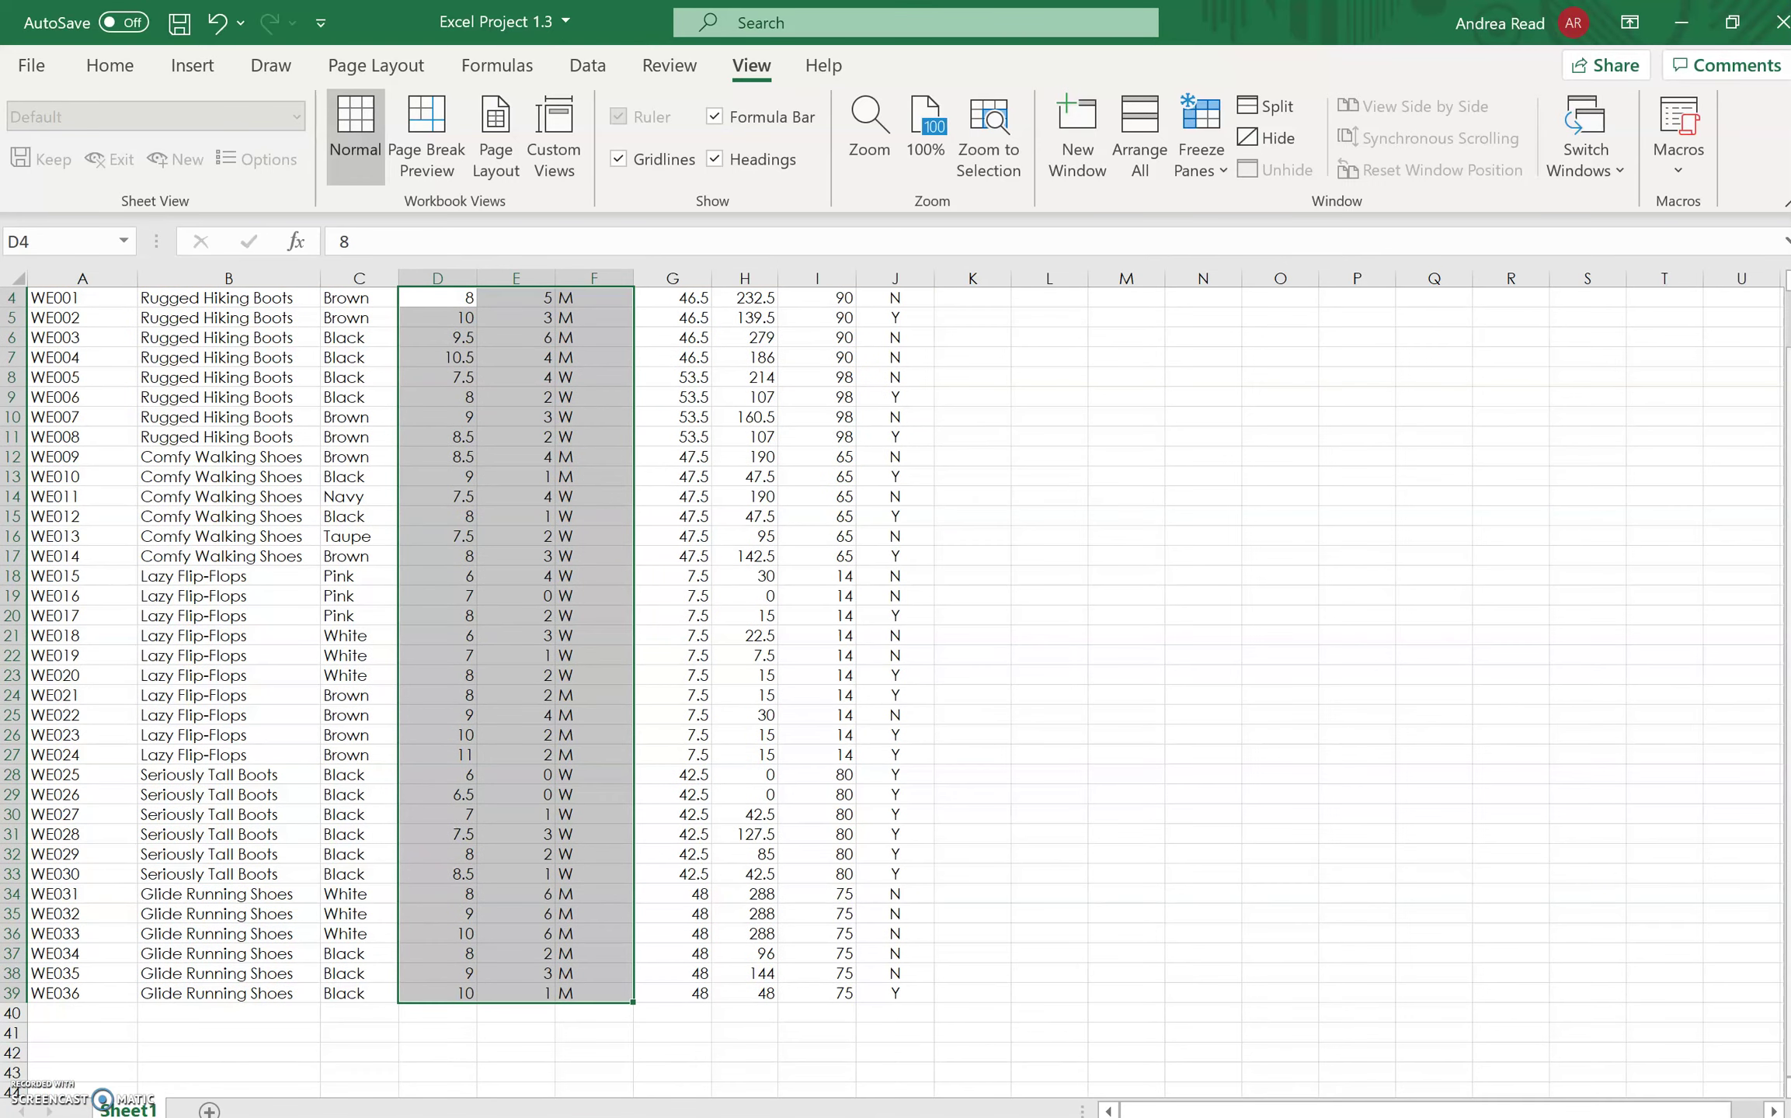
pyautogui.scroll(1, 1742, 739)
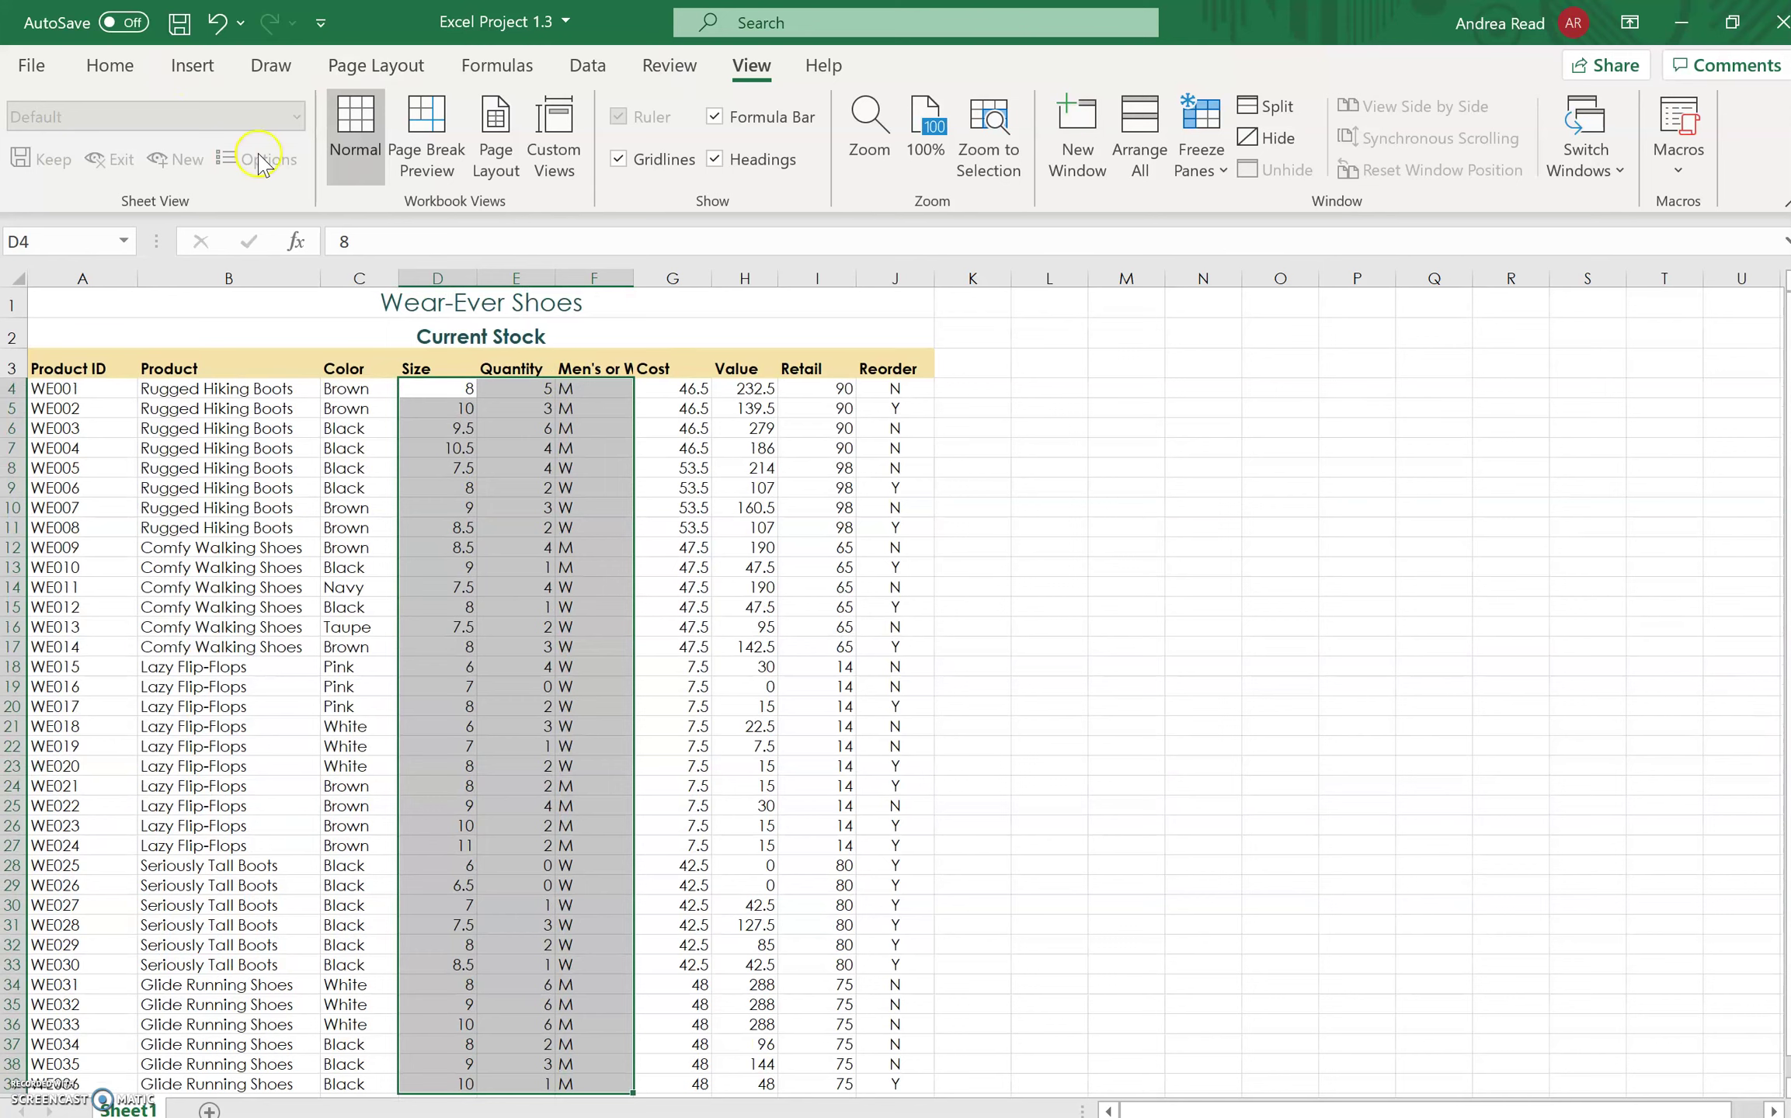
# Centre-align the D4:F39 Size, Quantity and gender values from the Home tab.
pyautogui.click(101, 75)
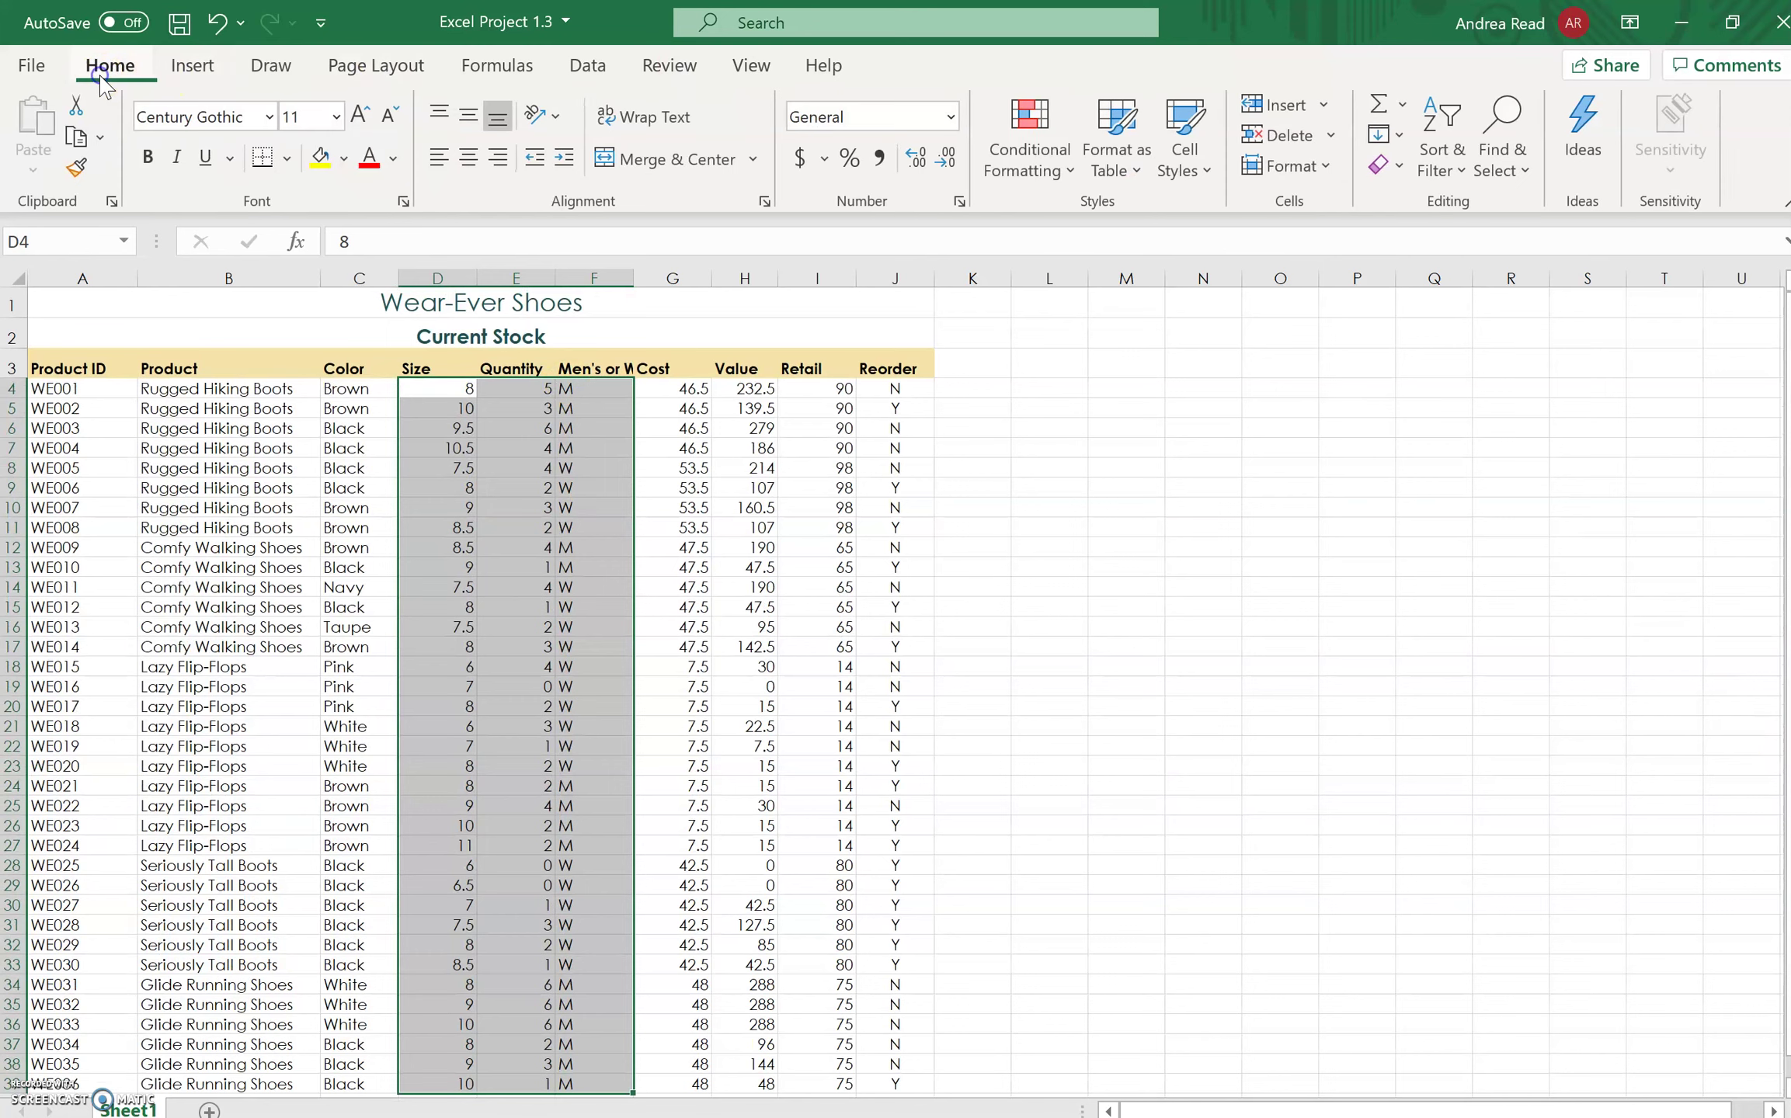
pyautogui.click(468, 160)
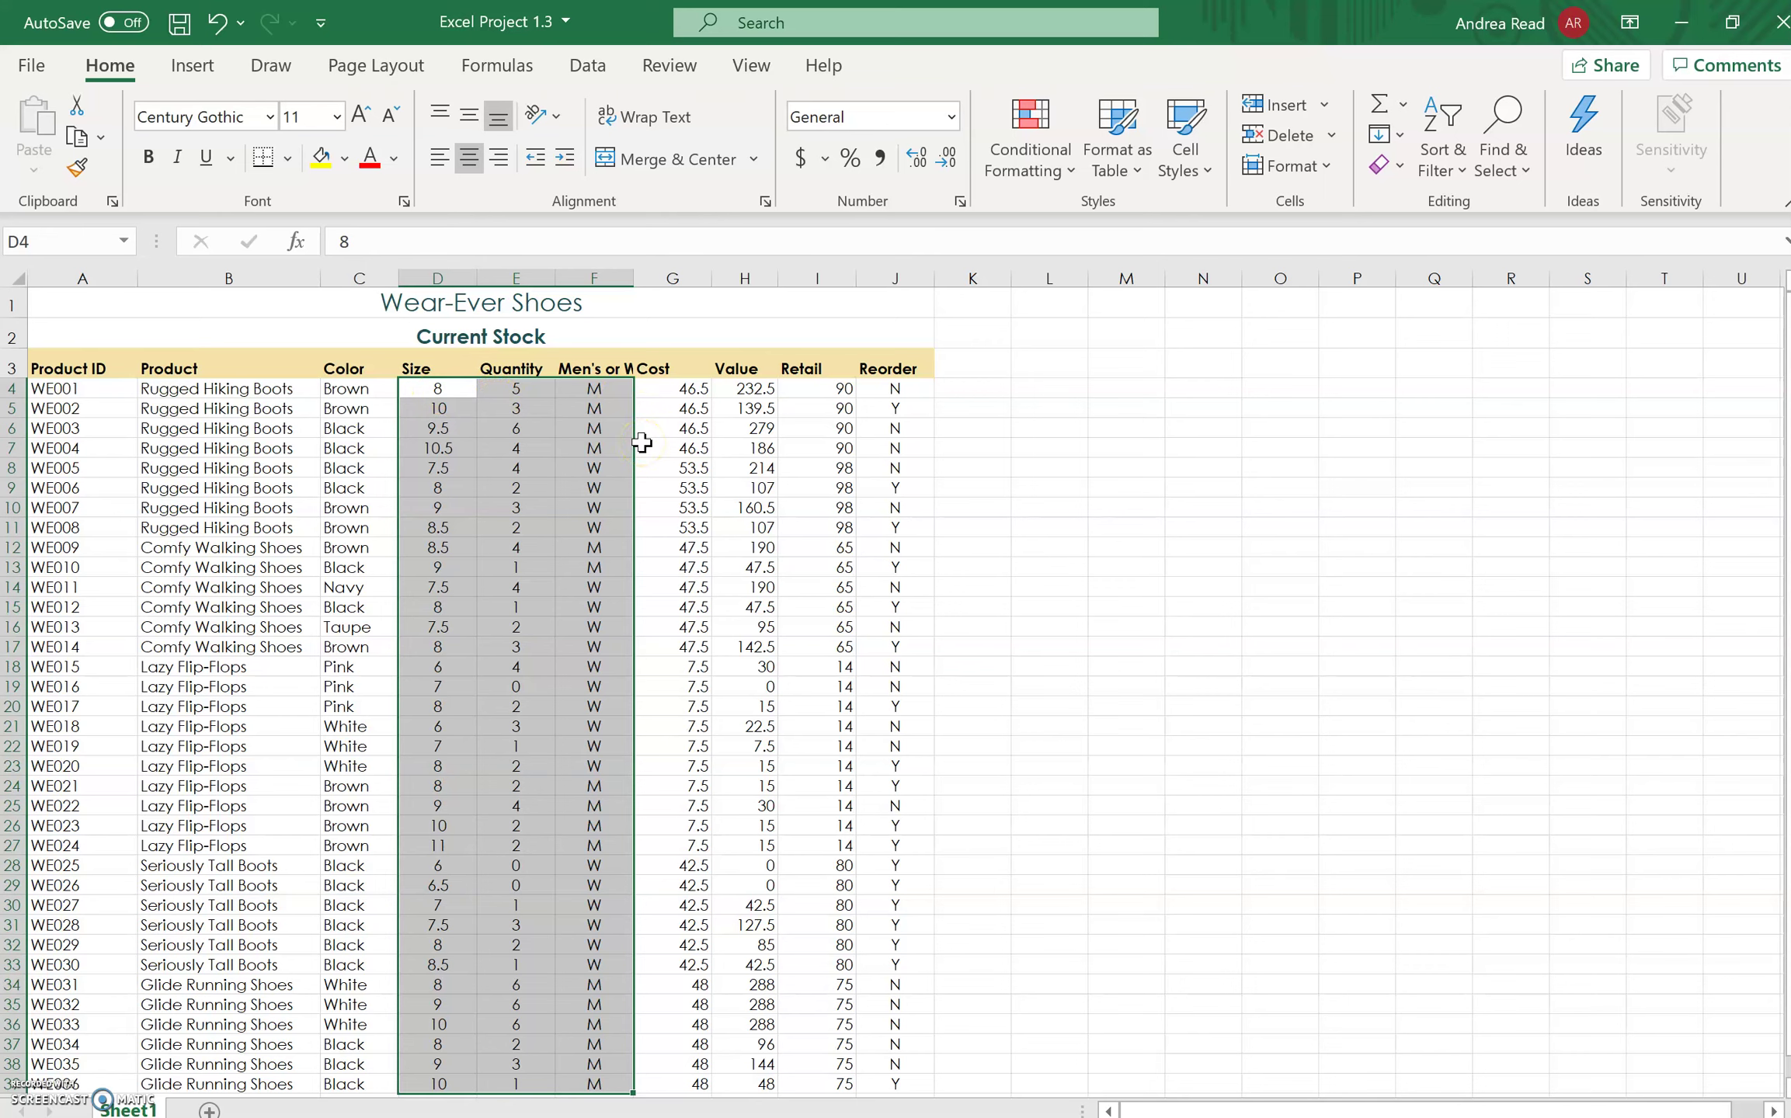
pyautogui.click(565, 486)
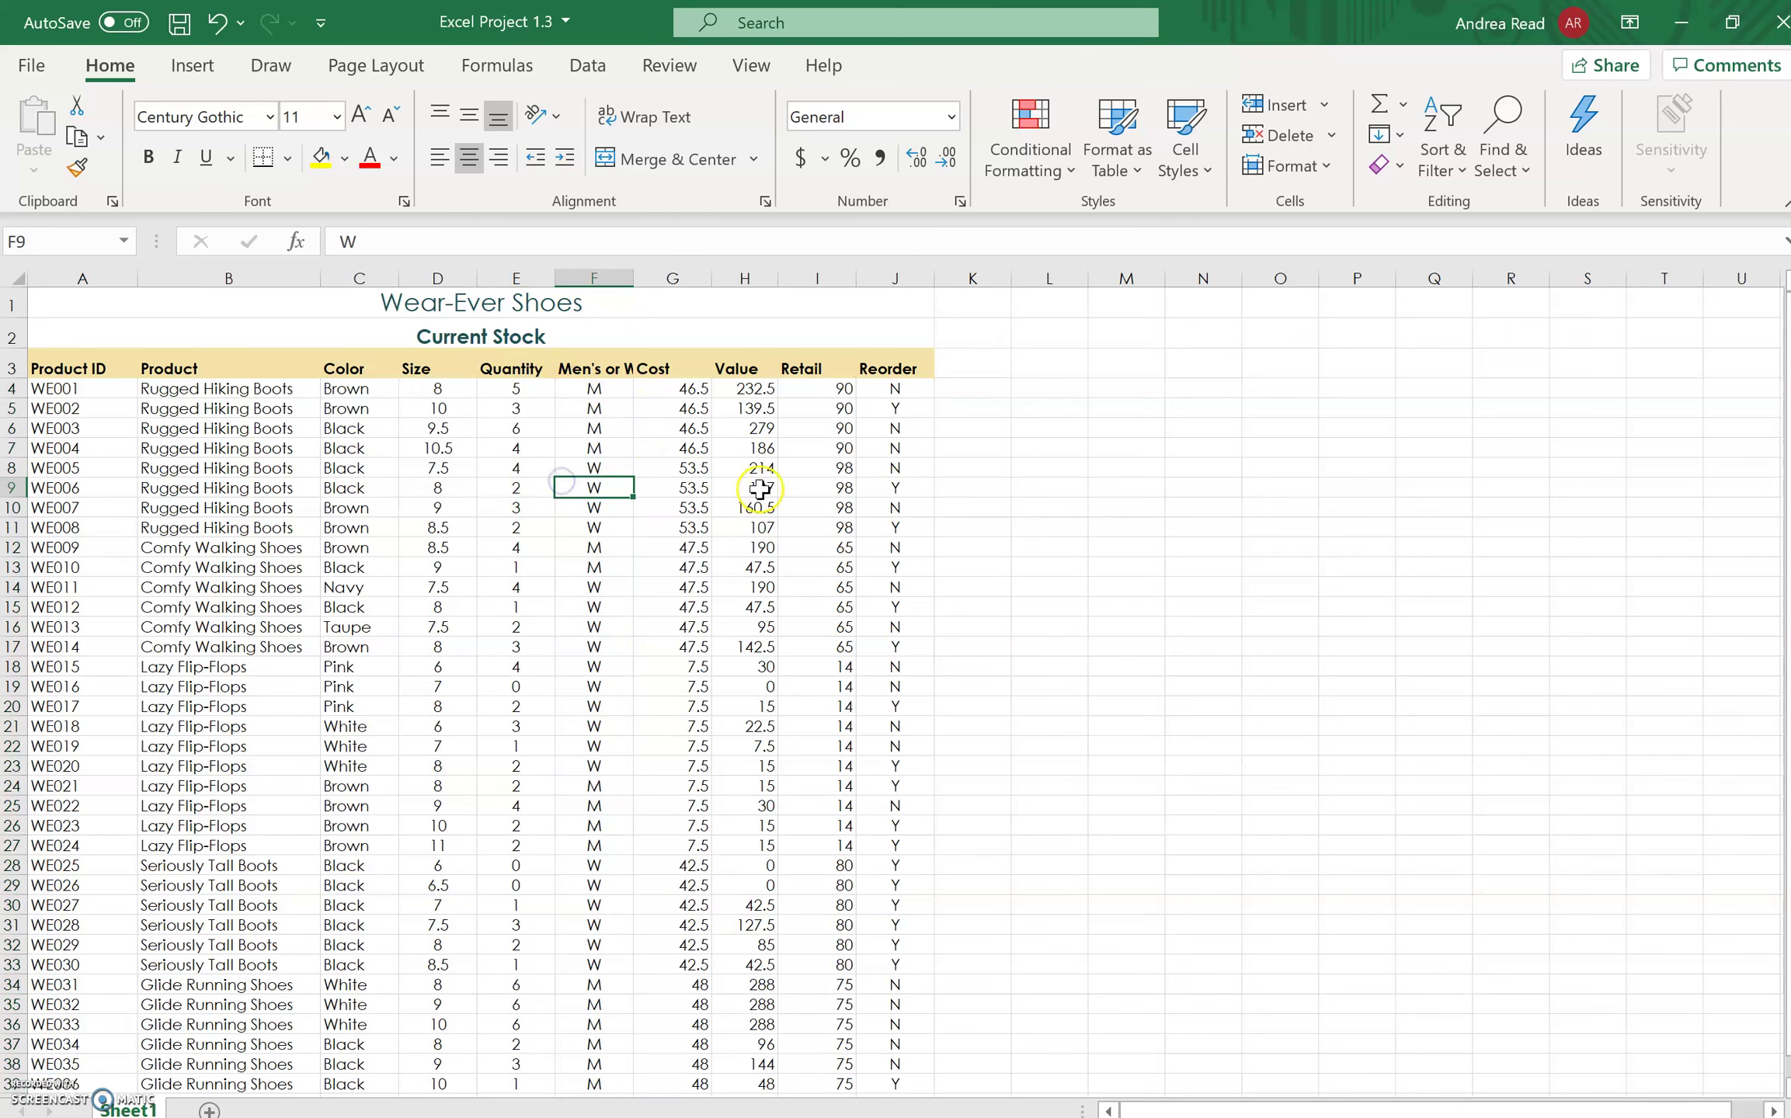
# Apply Accounting dollar format to the Cost and Value amounts in G4:H39.
pyautogui.click(674, 390)
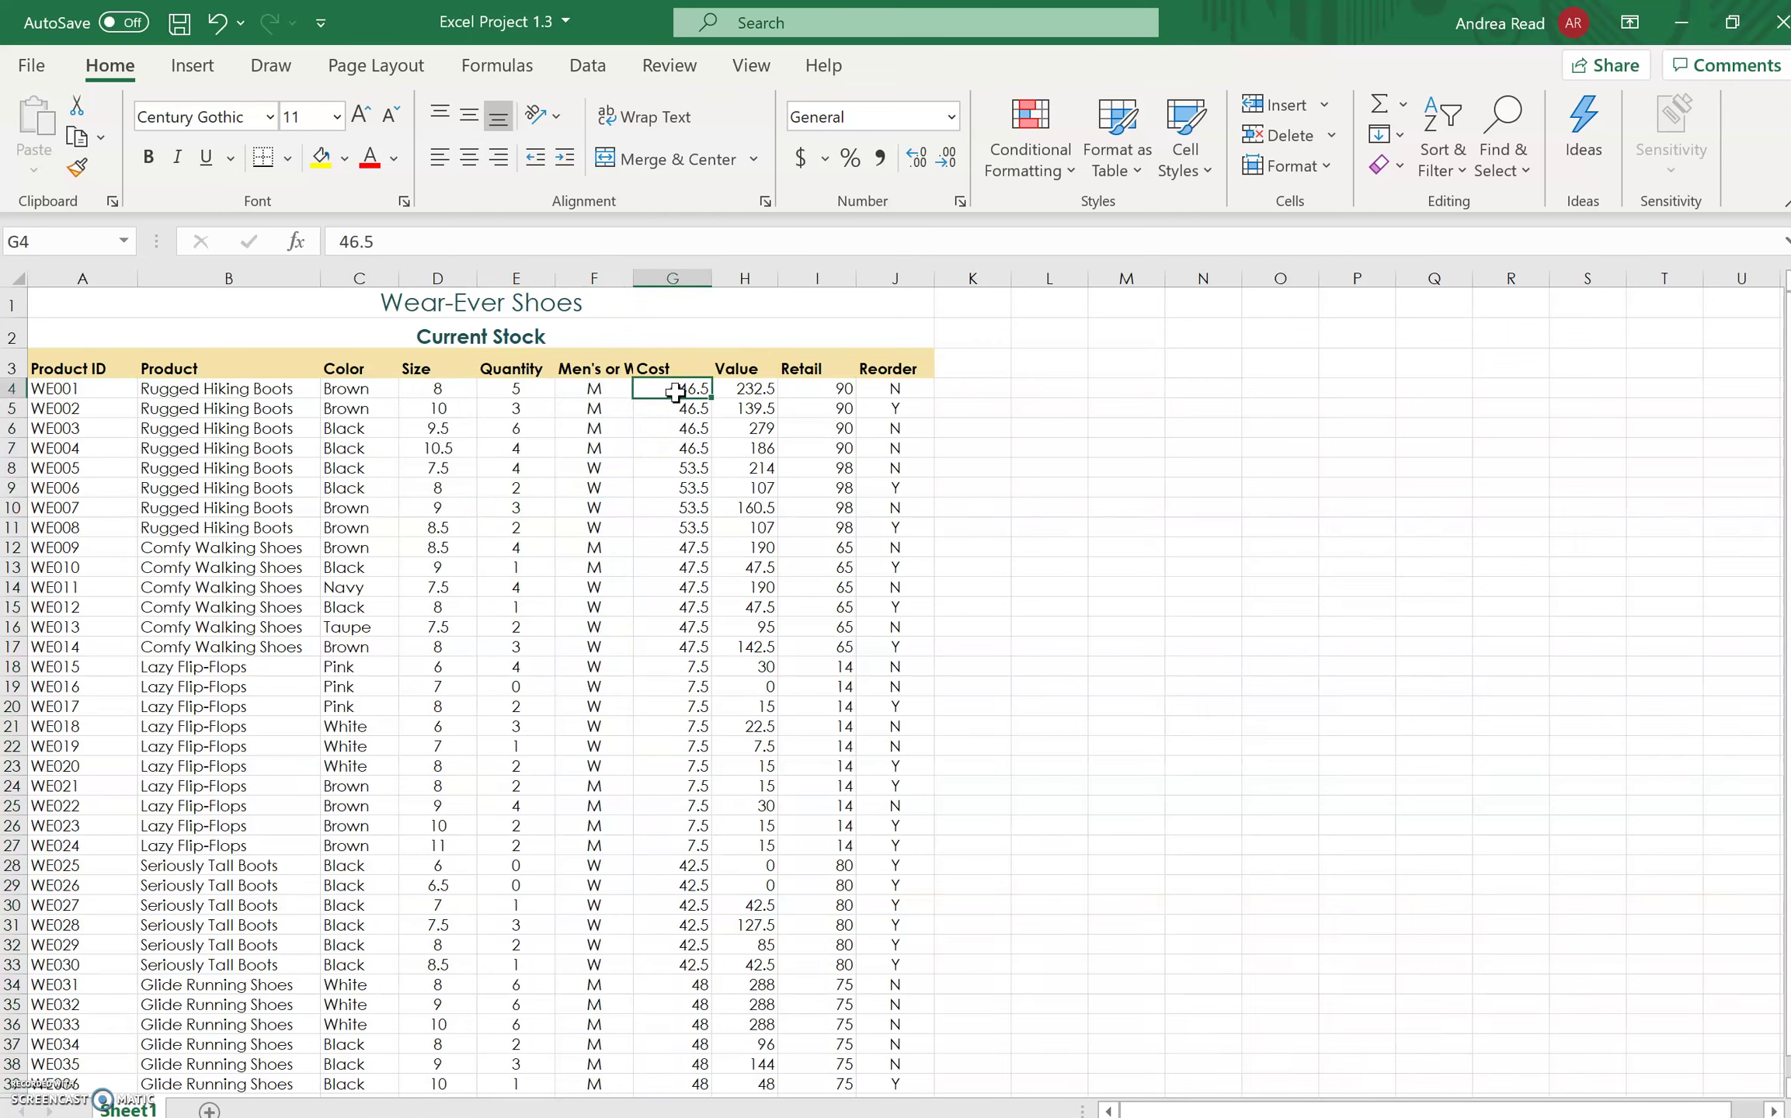
pyautogui.click(675, 388)
pyautogui.moveTo(664, 390)
pyautogui.mouseDown()
pyautogui.moveTo(743, 396)
pyautogui.moveTo(744, 1072)
pyautogui.moveTo(765, 1084)
pyautogui.mouseUp()
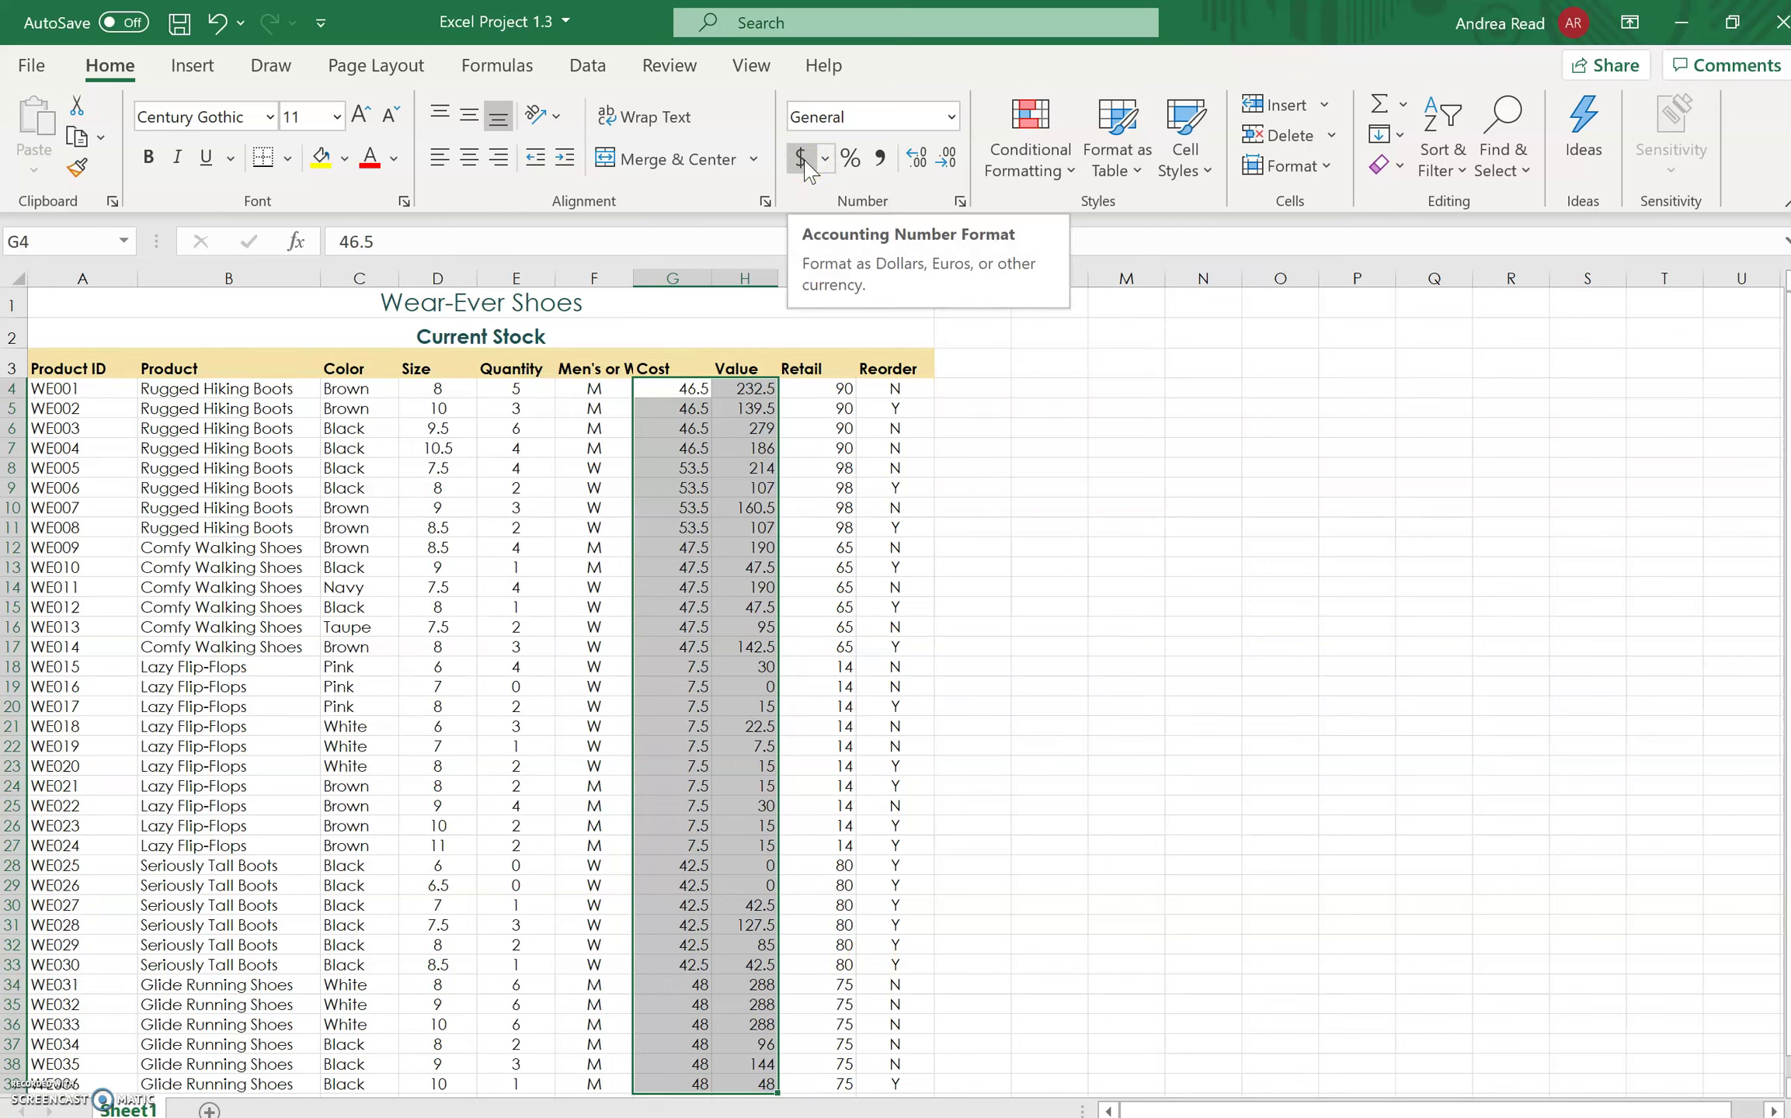
pyautogui.click(803, 159)
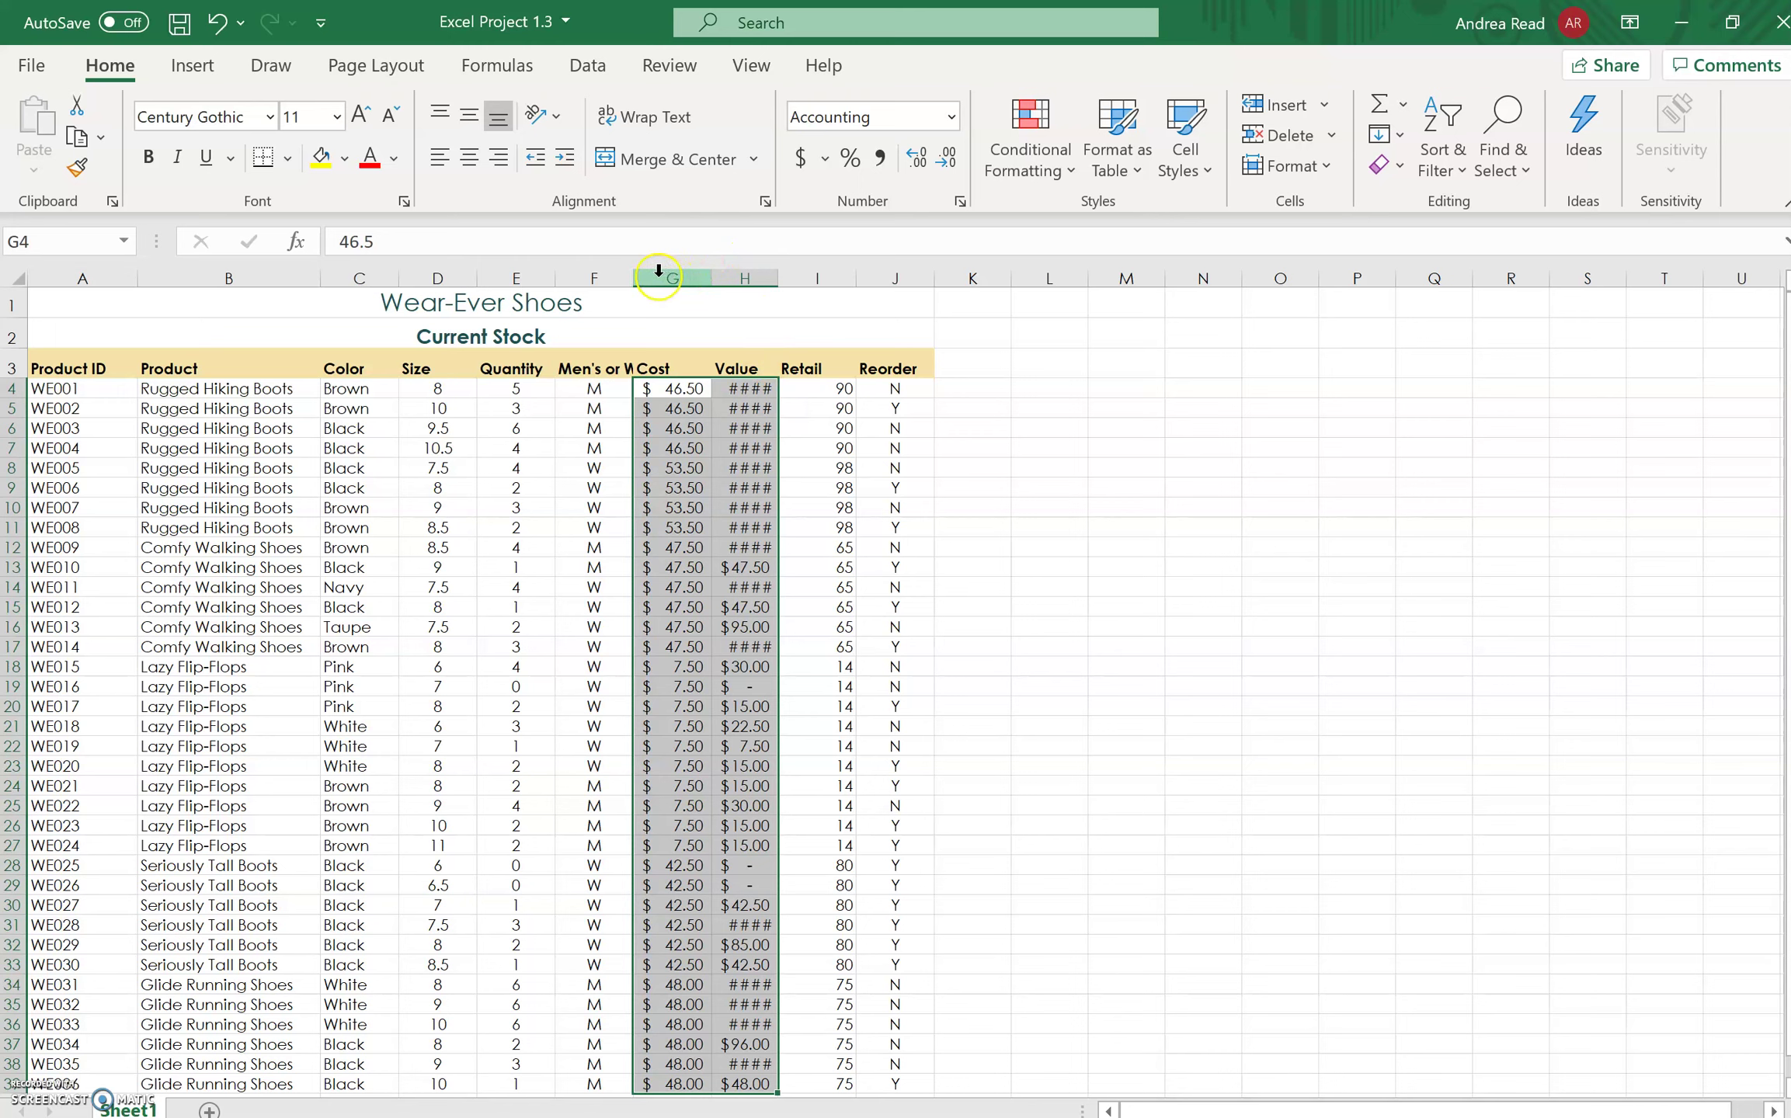
# AutoFit columns G and H via Format > AutoFit Column Width so no #### remains.
pyautogui.moveTo(671, 273); pyautogui.dragTo(746, 273)
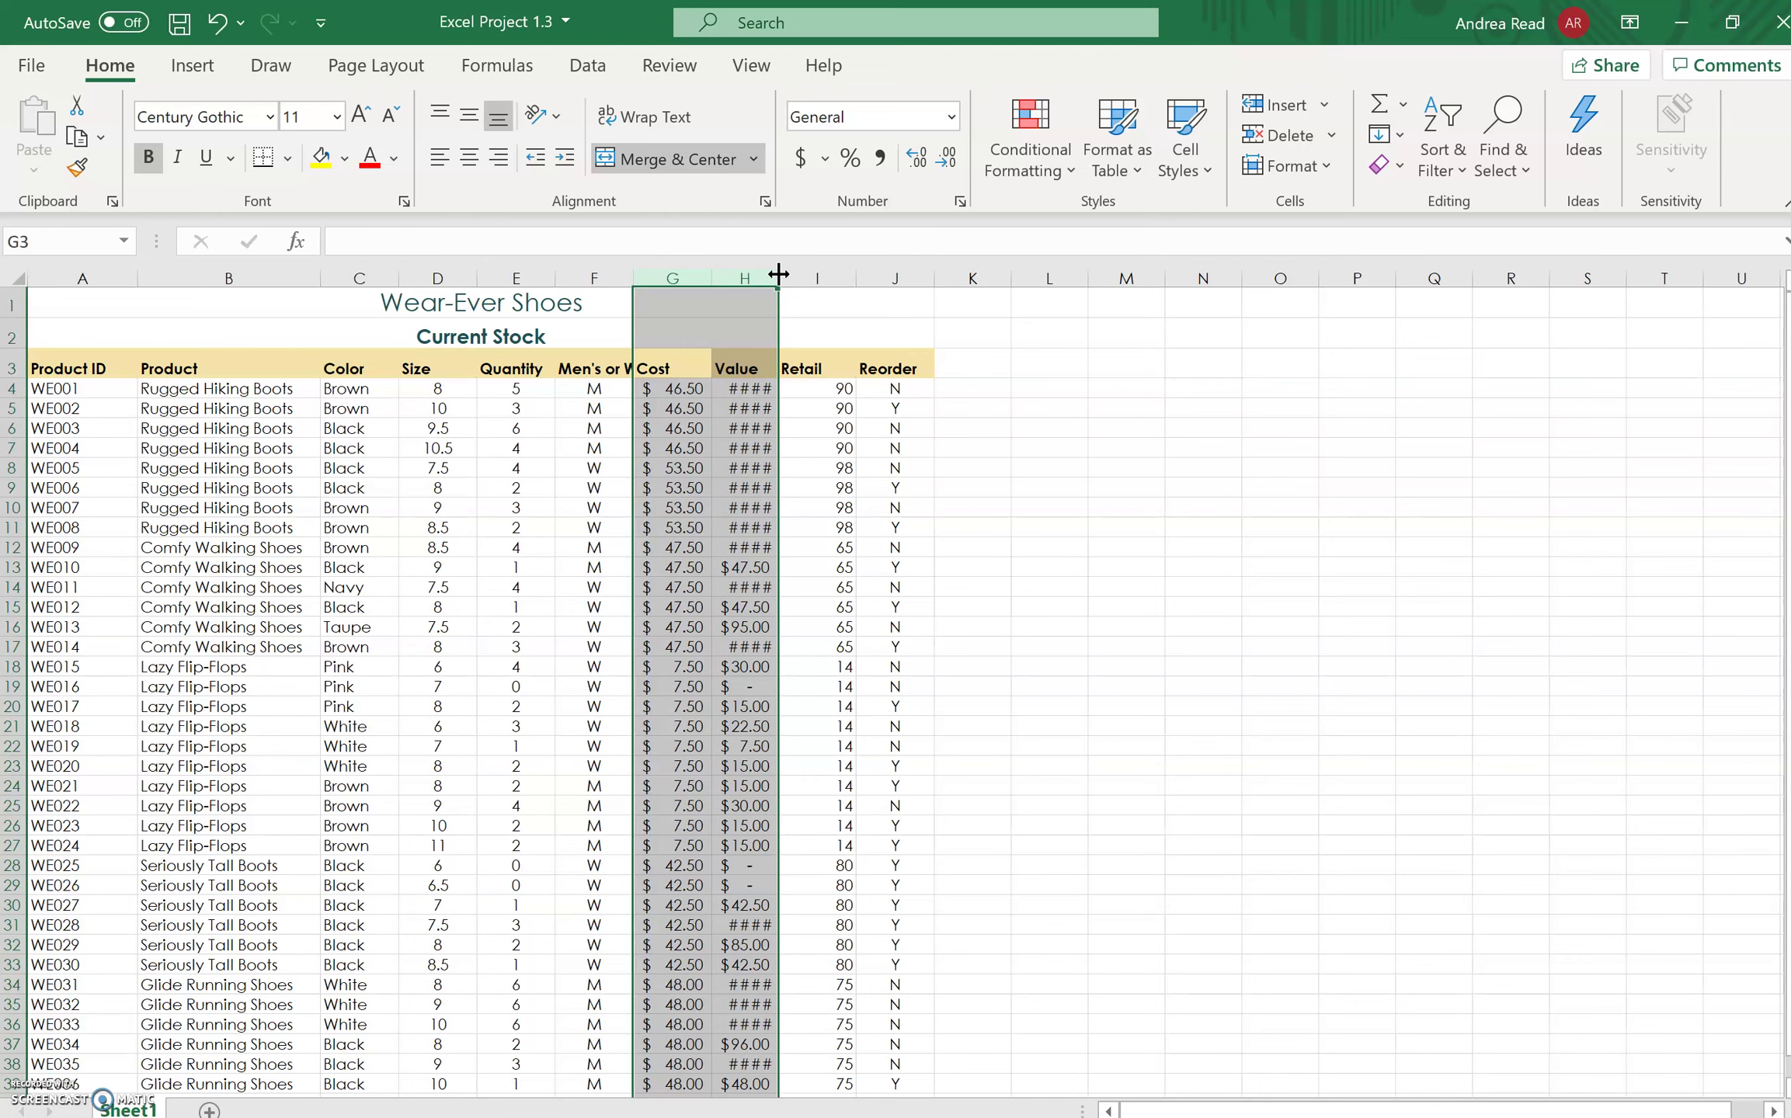
pyautogui.doubleClick(777, 273)
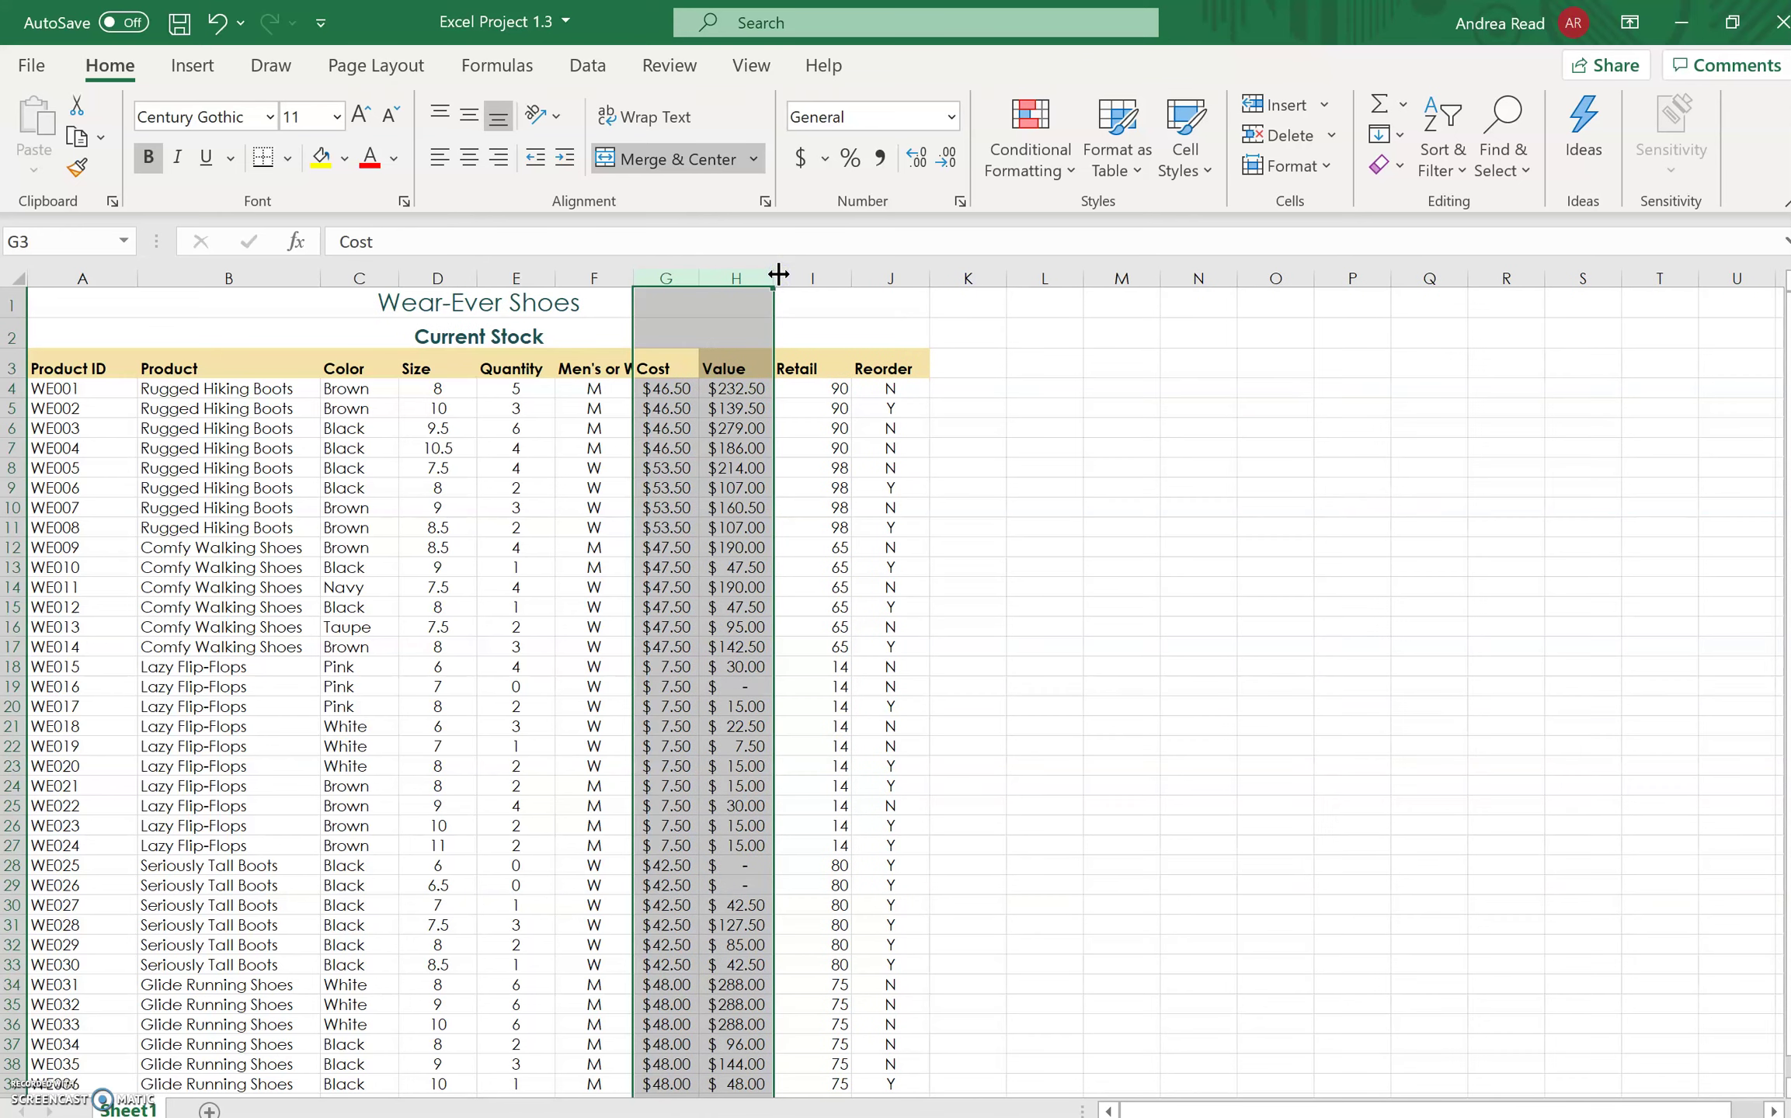
pyautogui.click(217, 22)
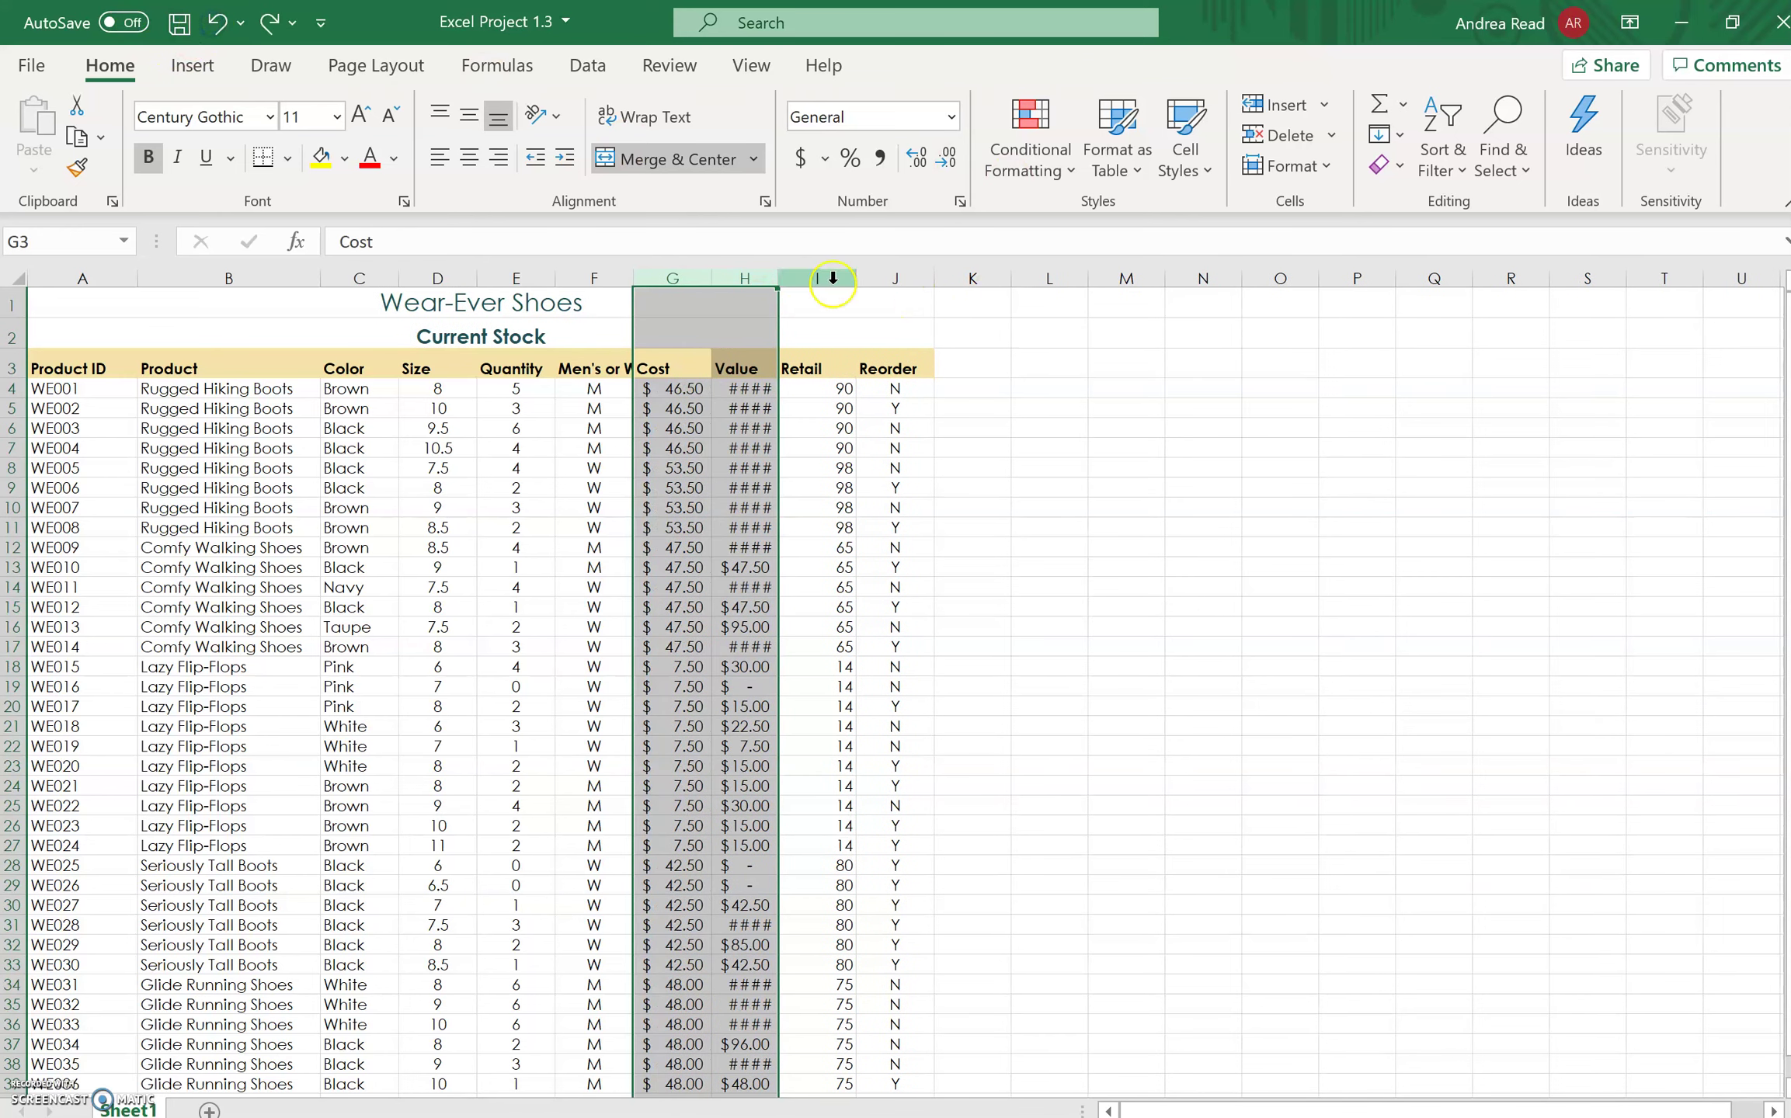
pyautogui.moveTo(674, 278); pyautogui.dragTo(727, 274)
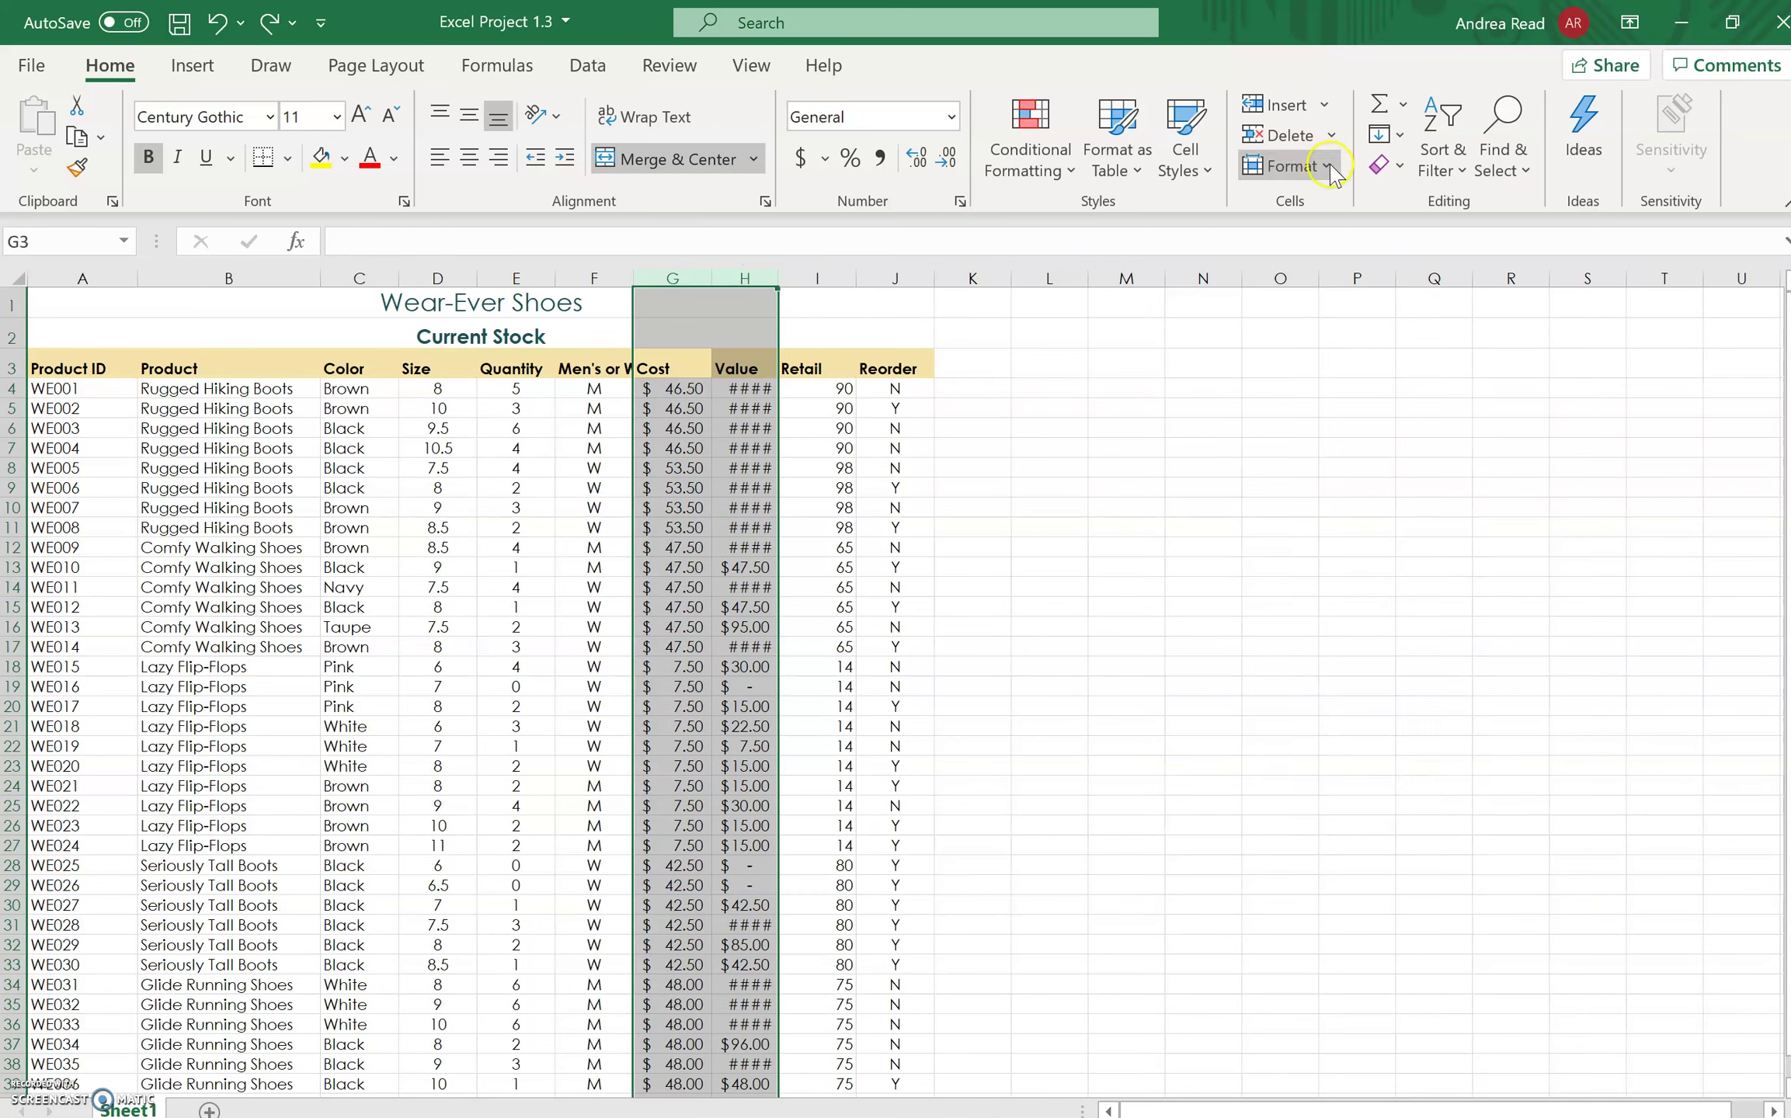
pyautogui.click(1328, 166)
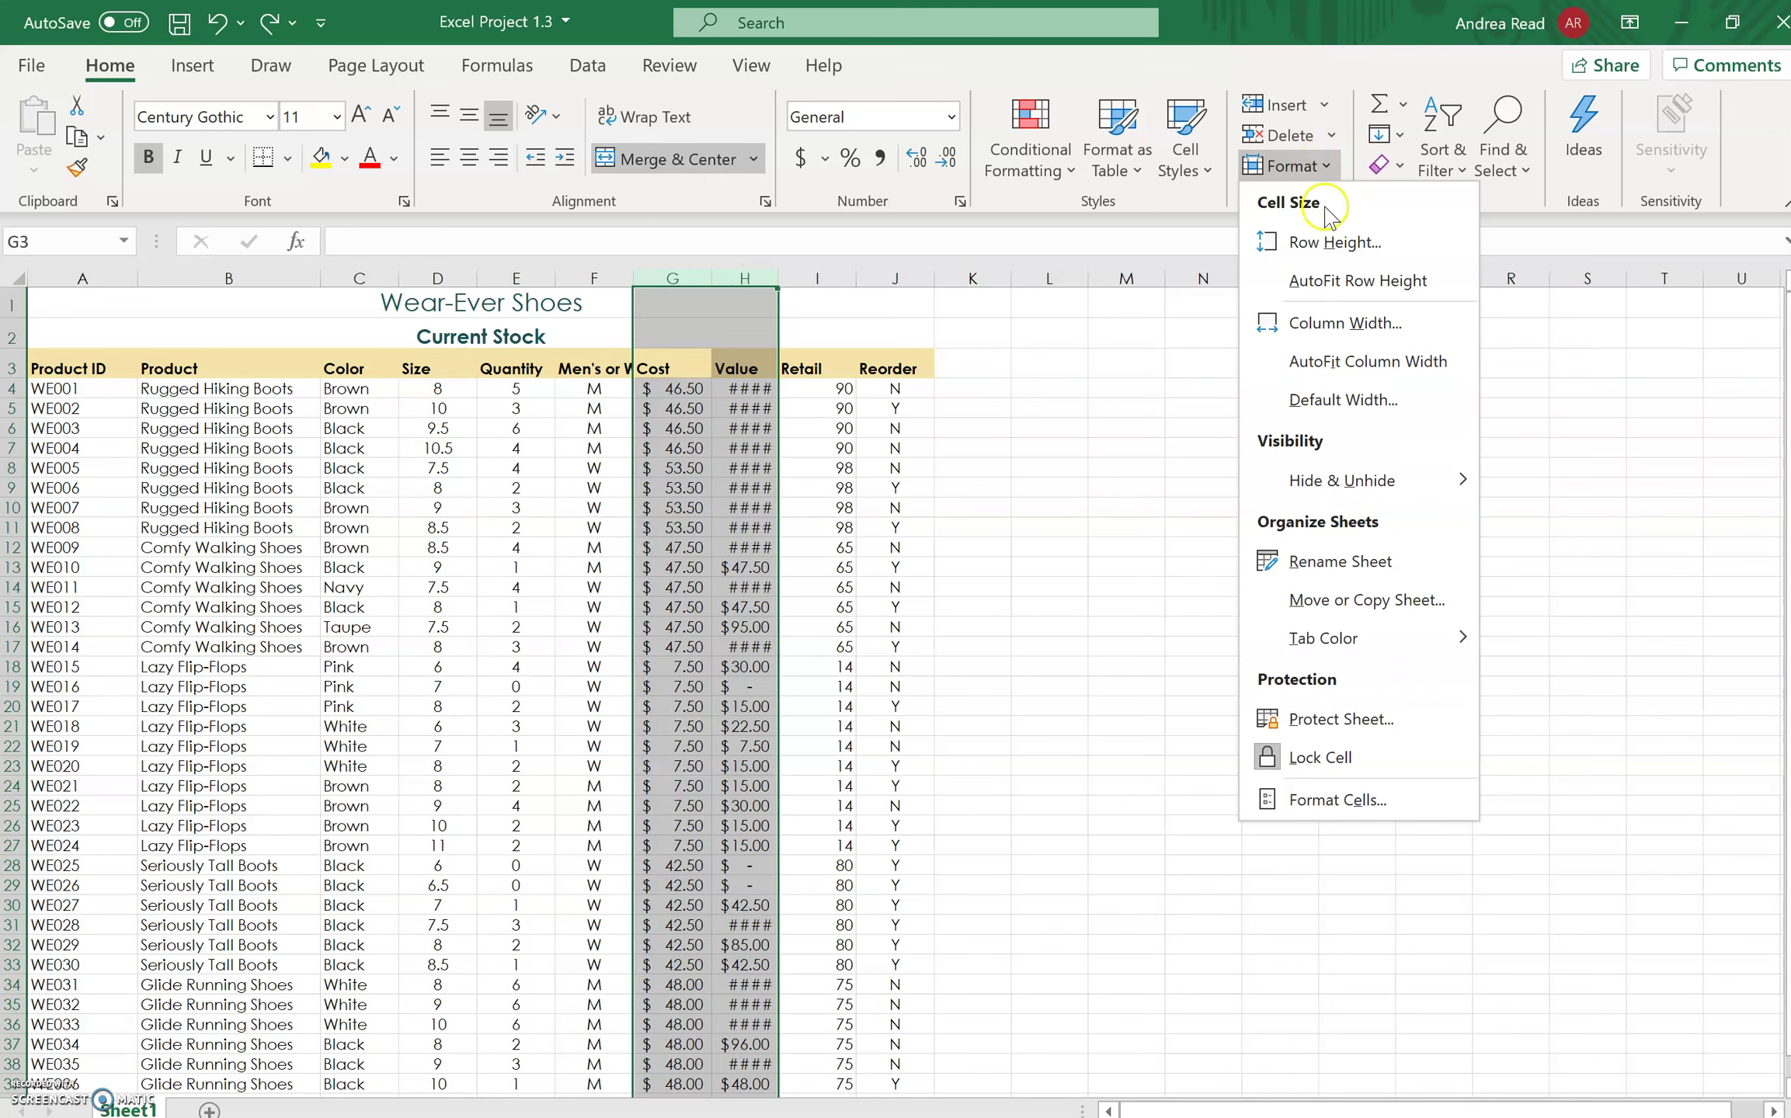
pyautogui.click(1372, 362)
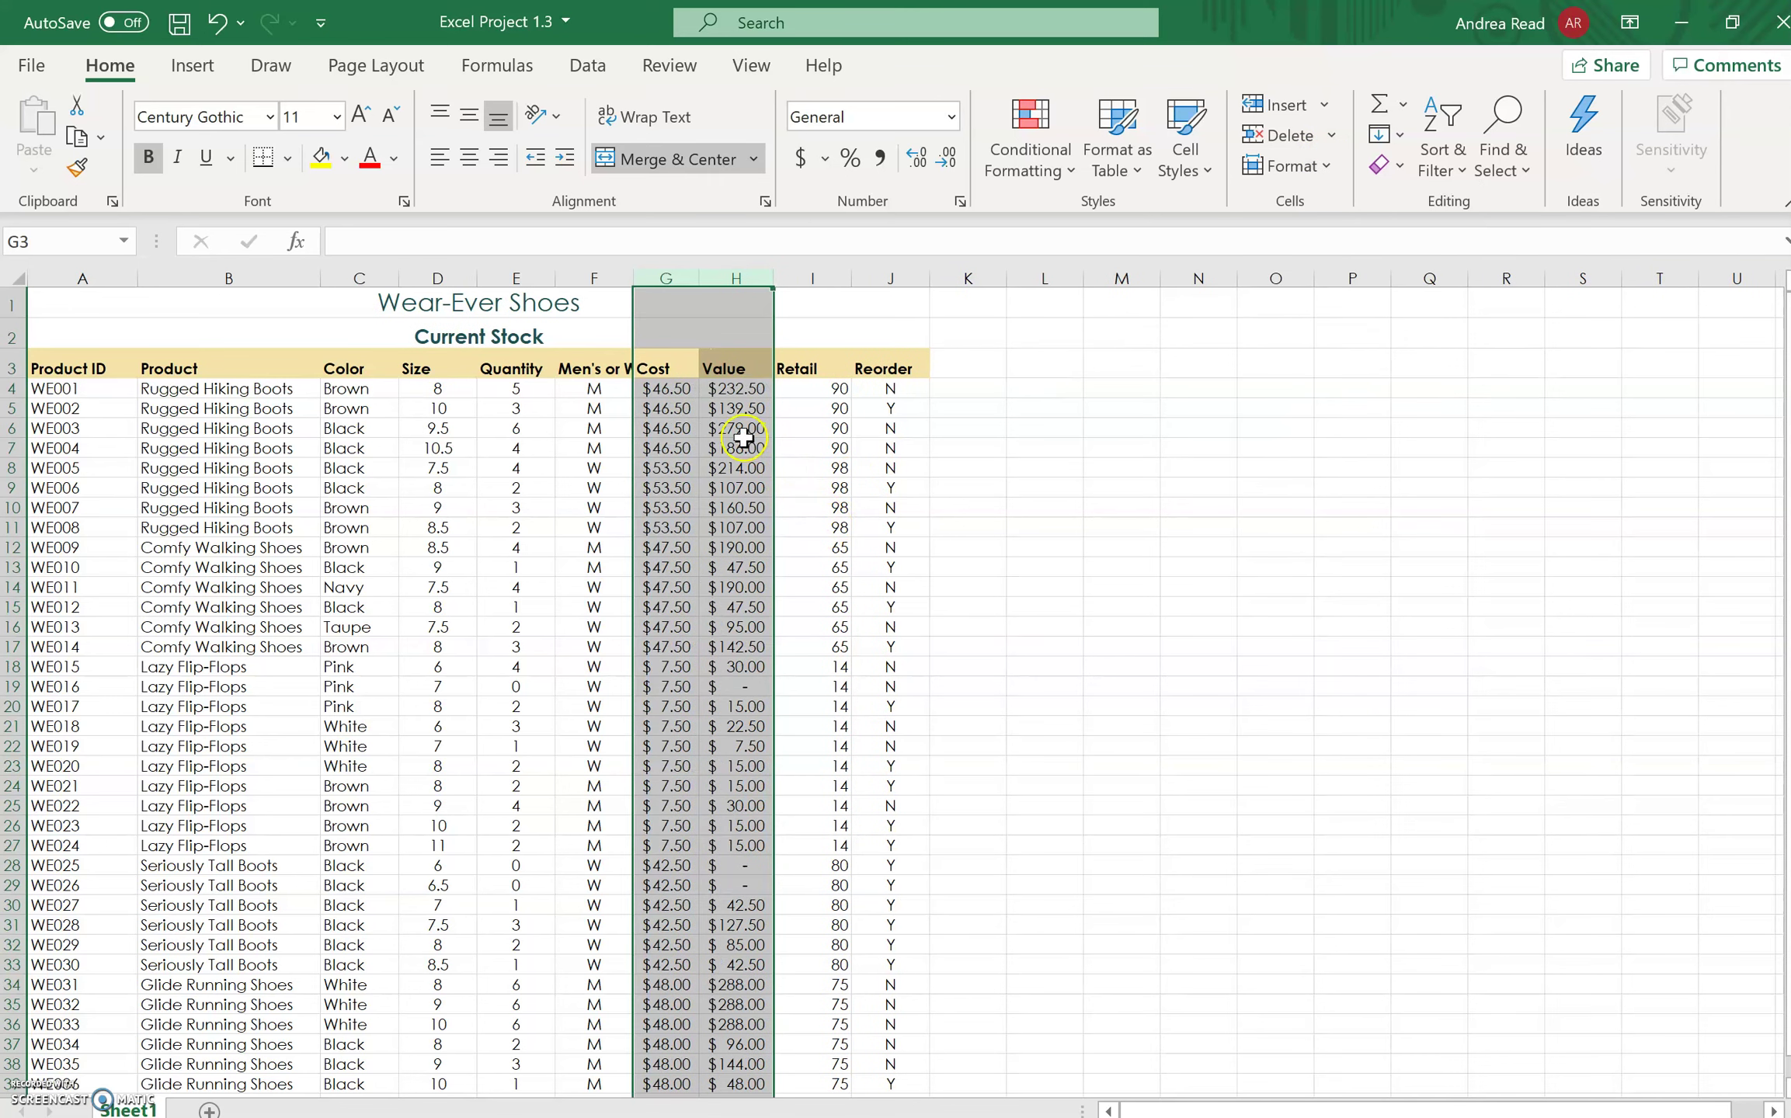
pyautogui.click(1565, 844)
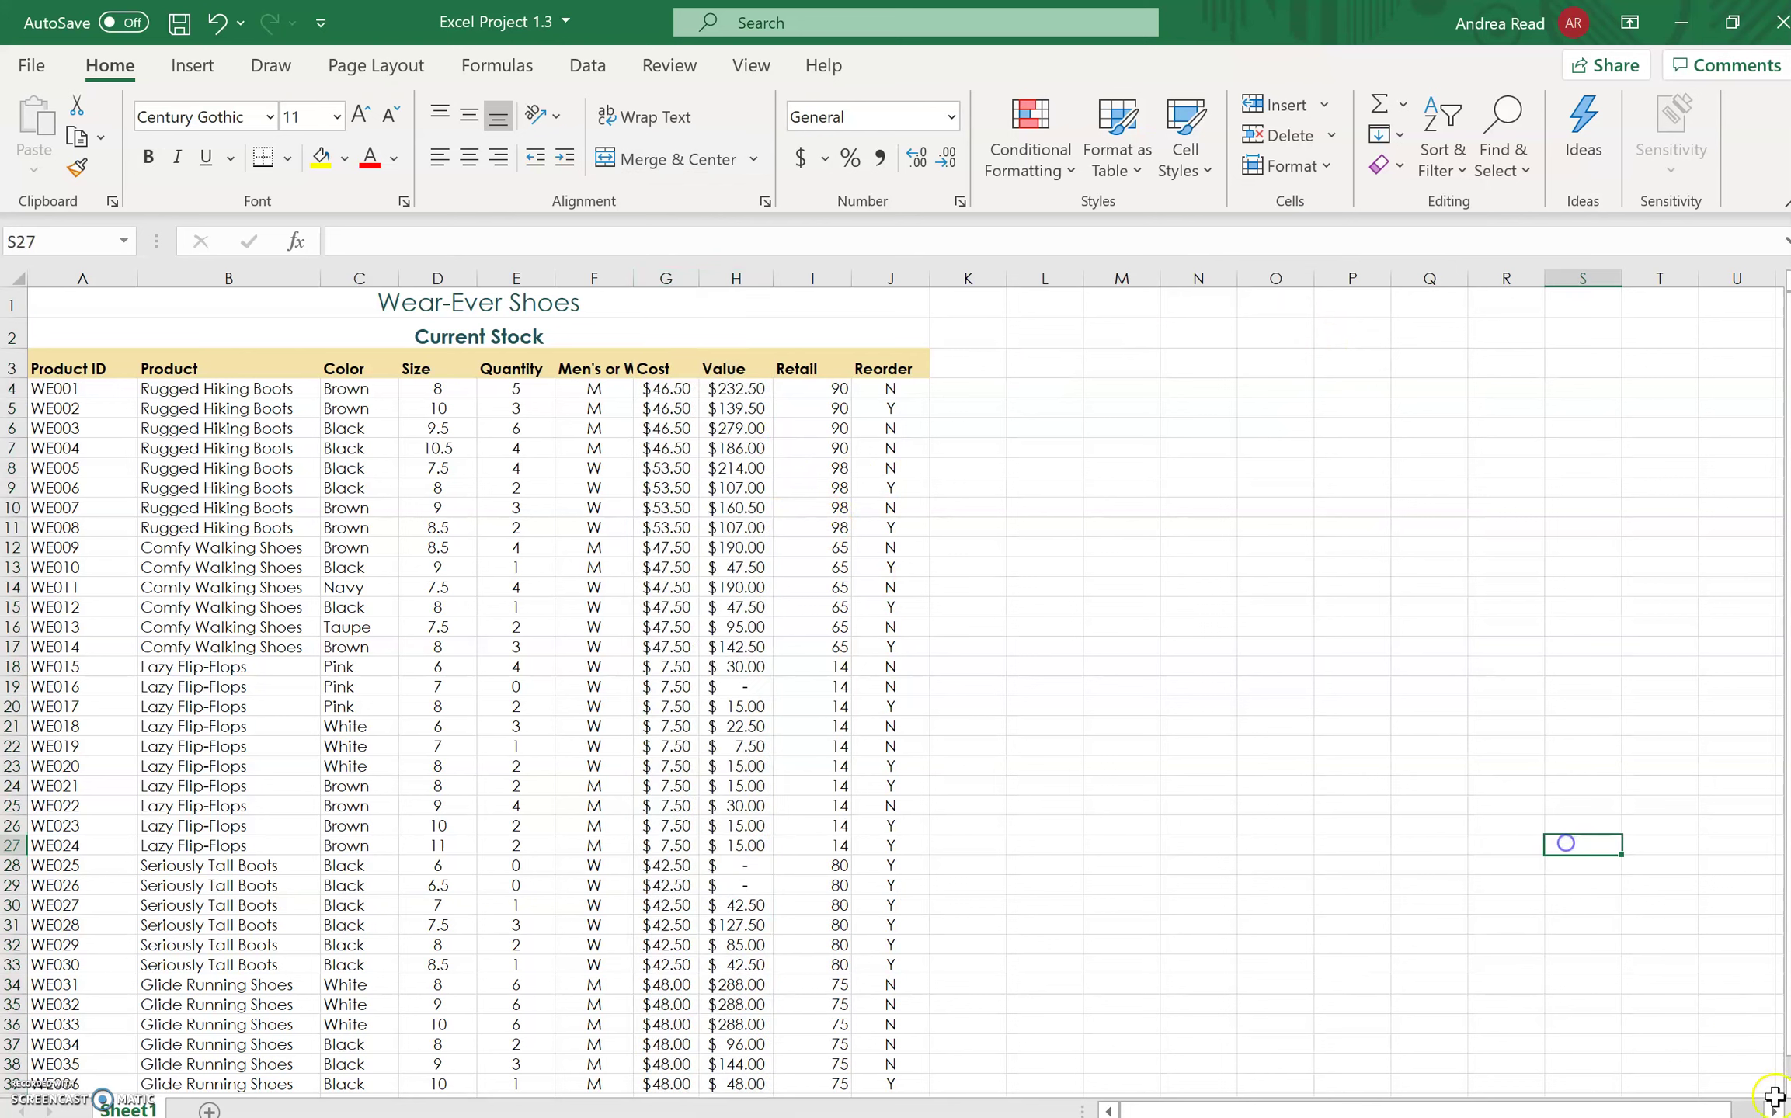
pyautogui.click(739, 686)
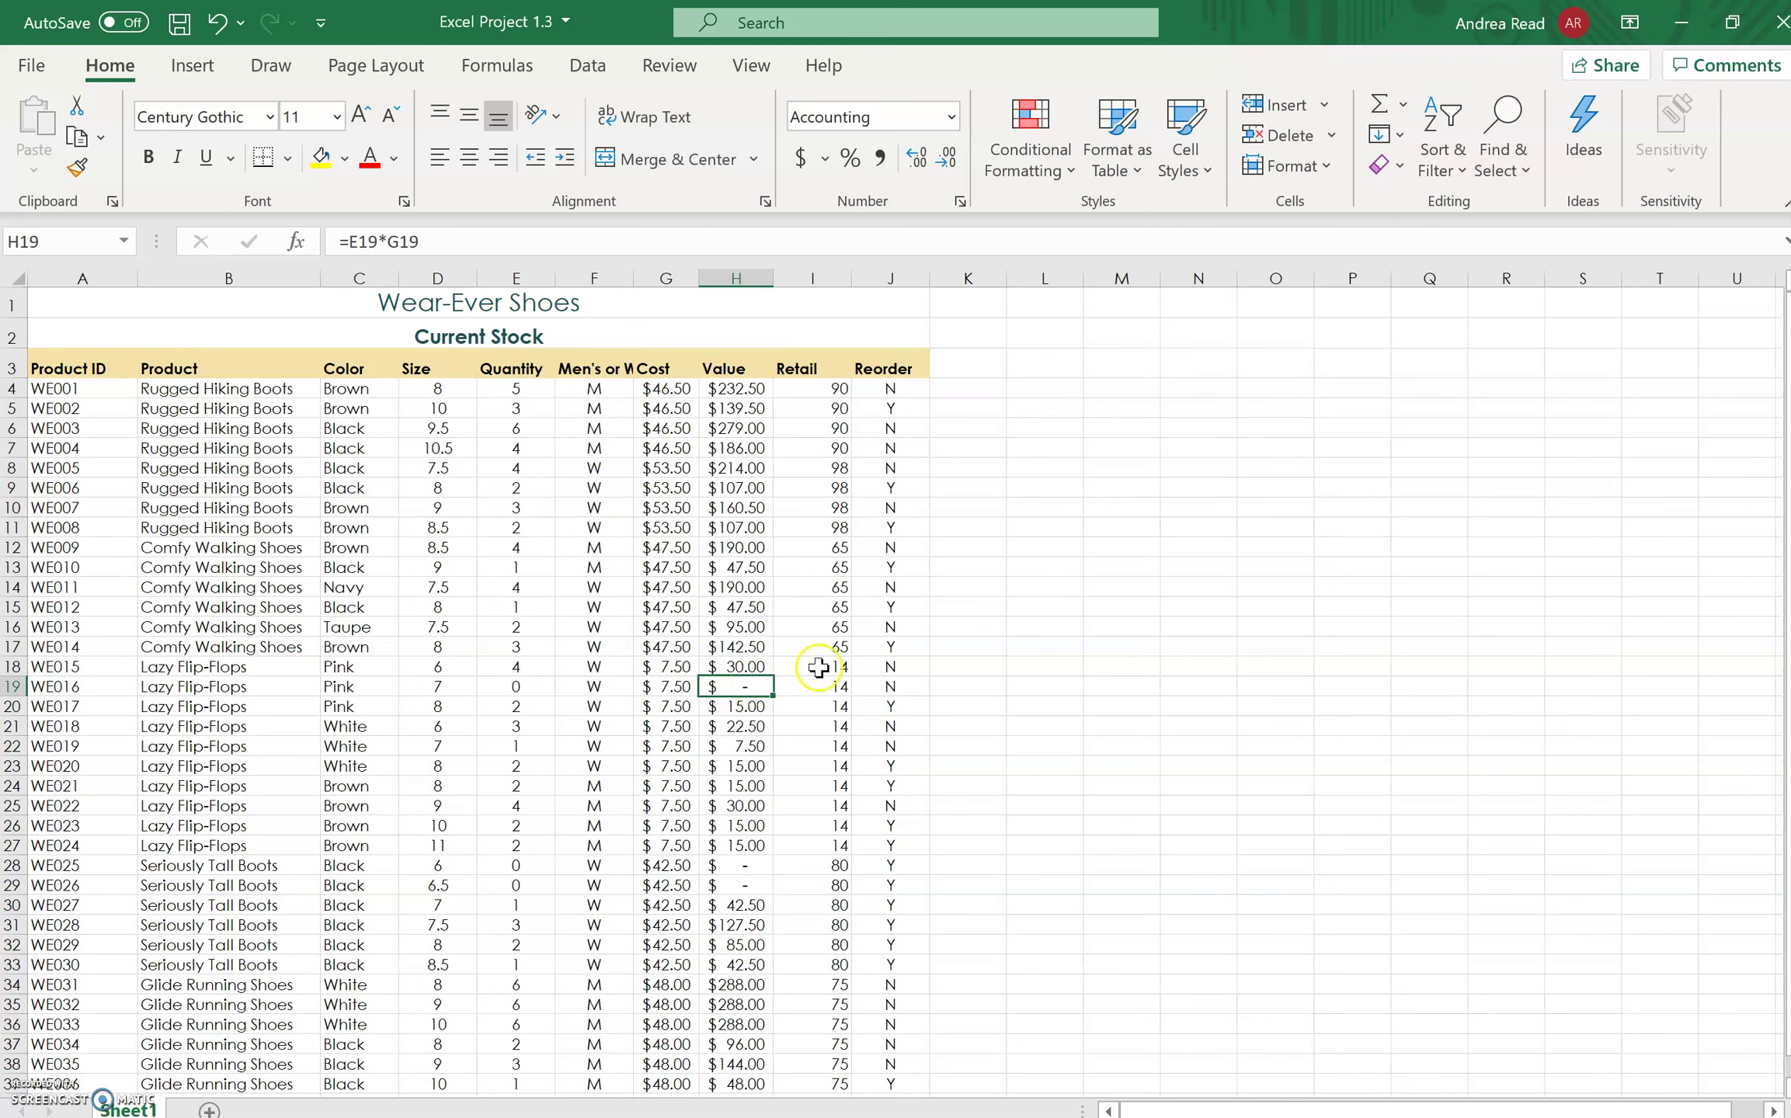
# Apply All Borders to every cell of the table range A3:J39.
pyautogui.click(50, 371)
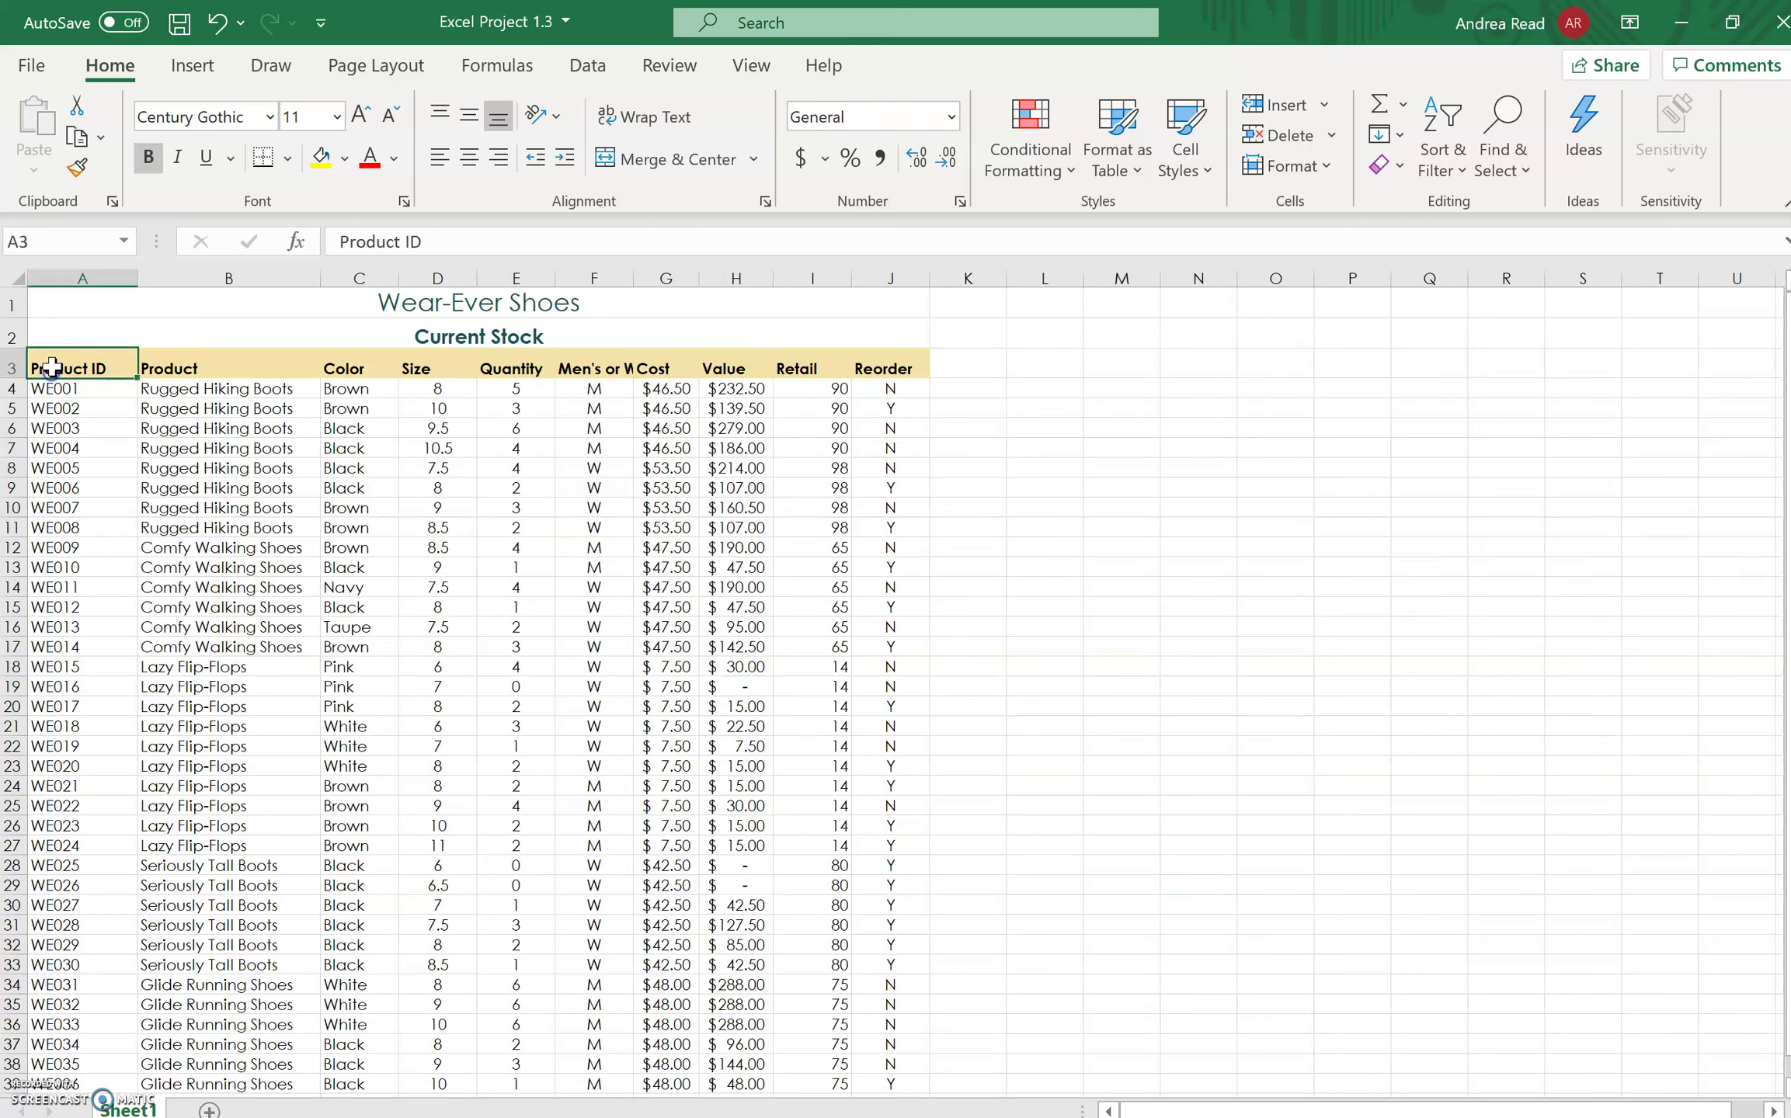
pyautogui.moveTo(51, 365); pyautogui.dragTo(897, 1084)
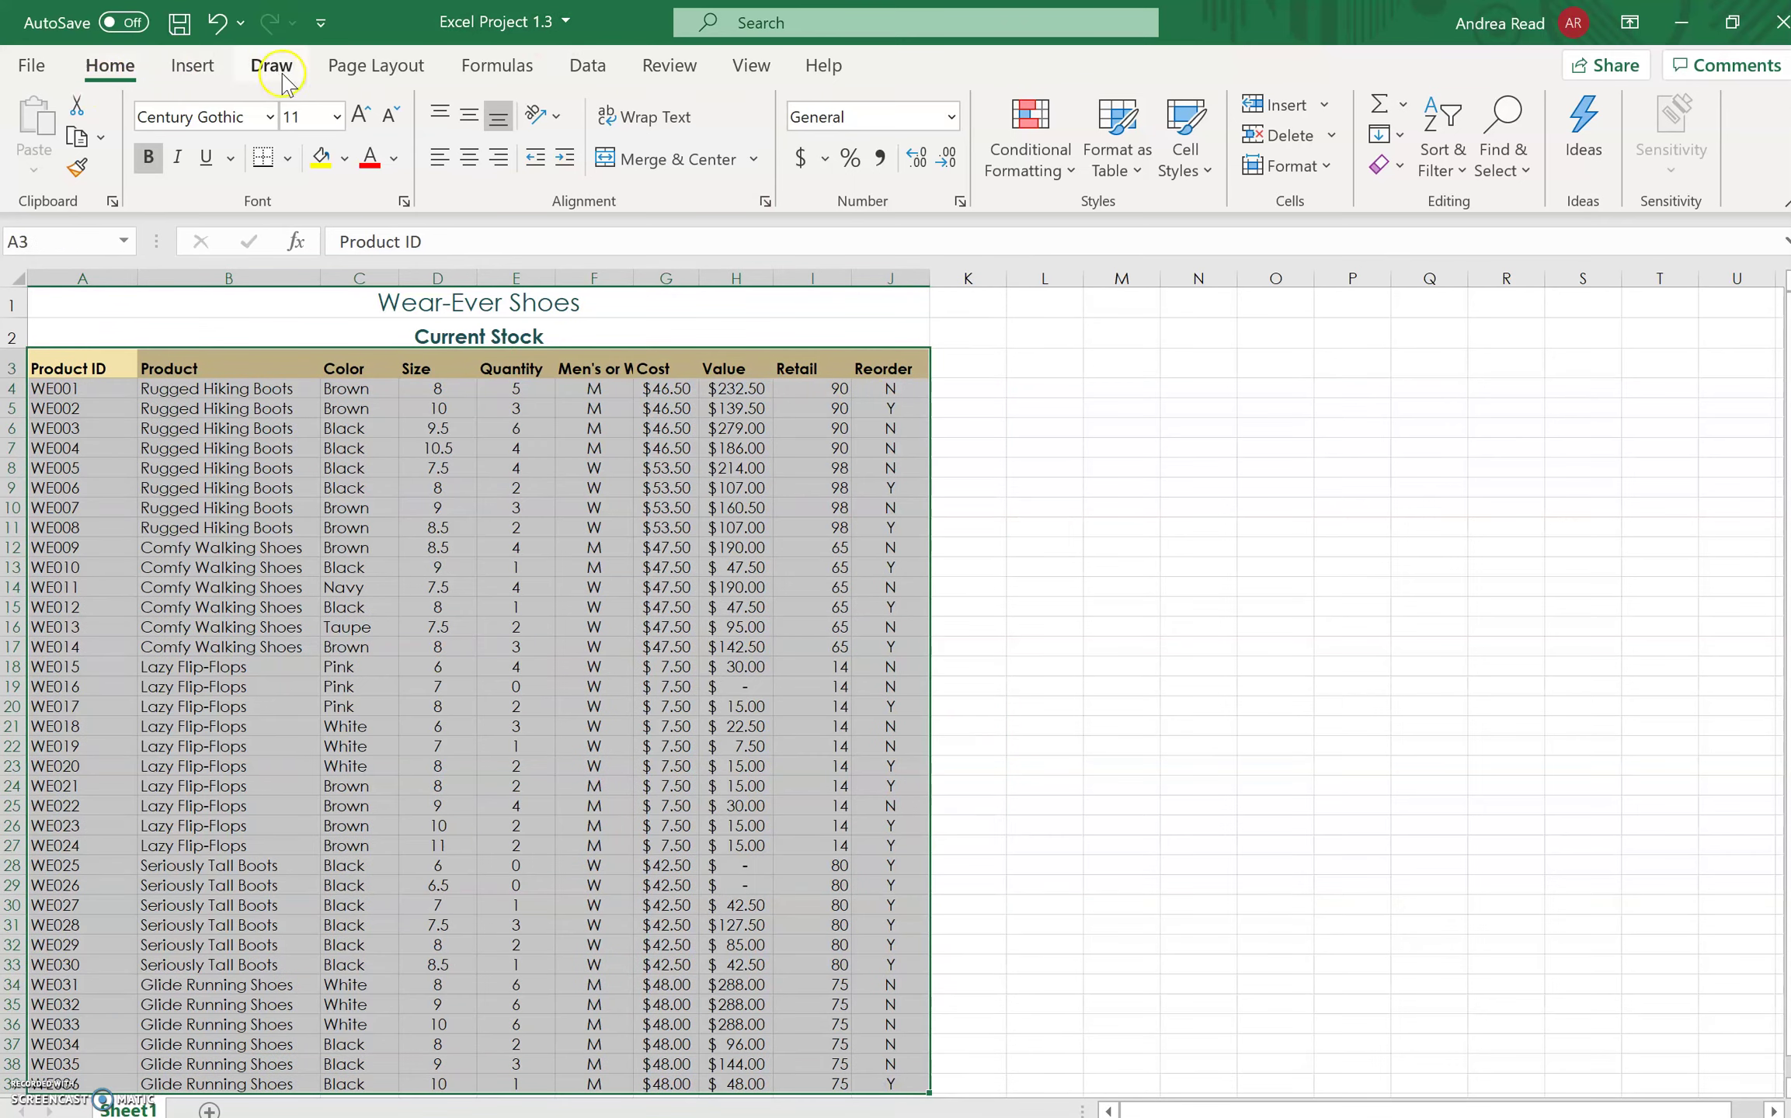
pyautogui.click(286, 159)
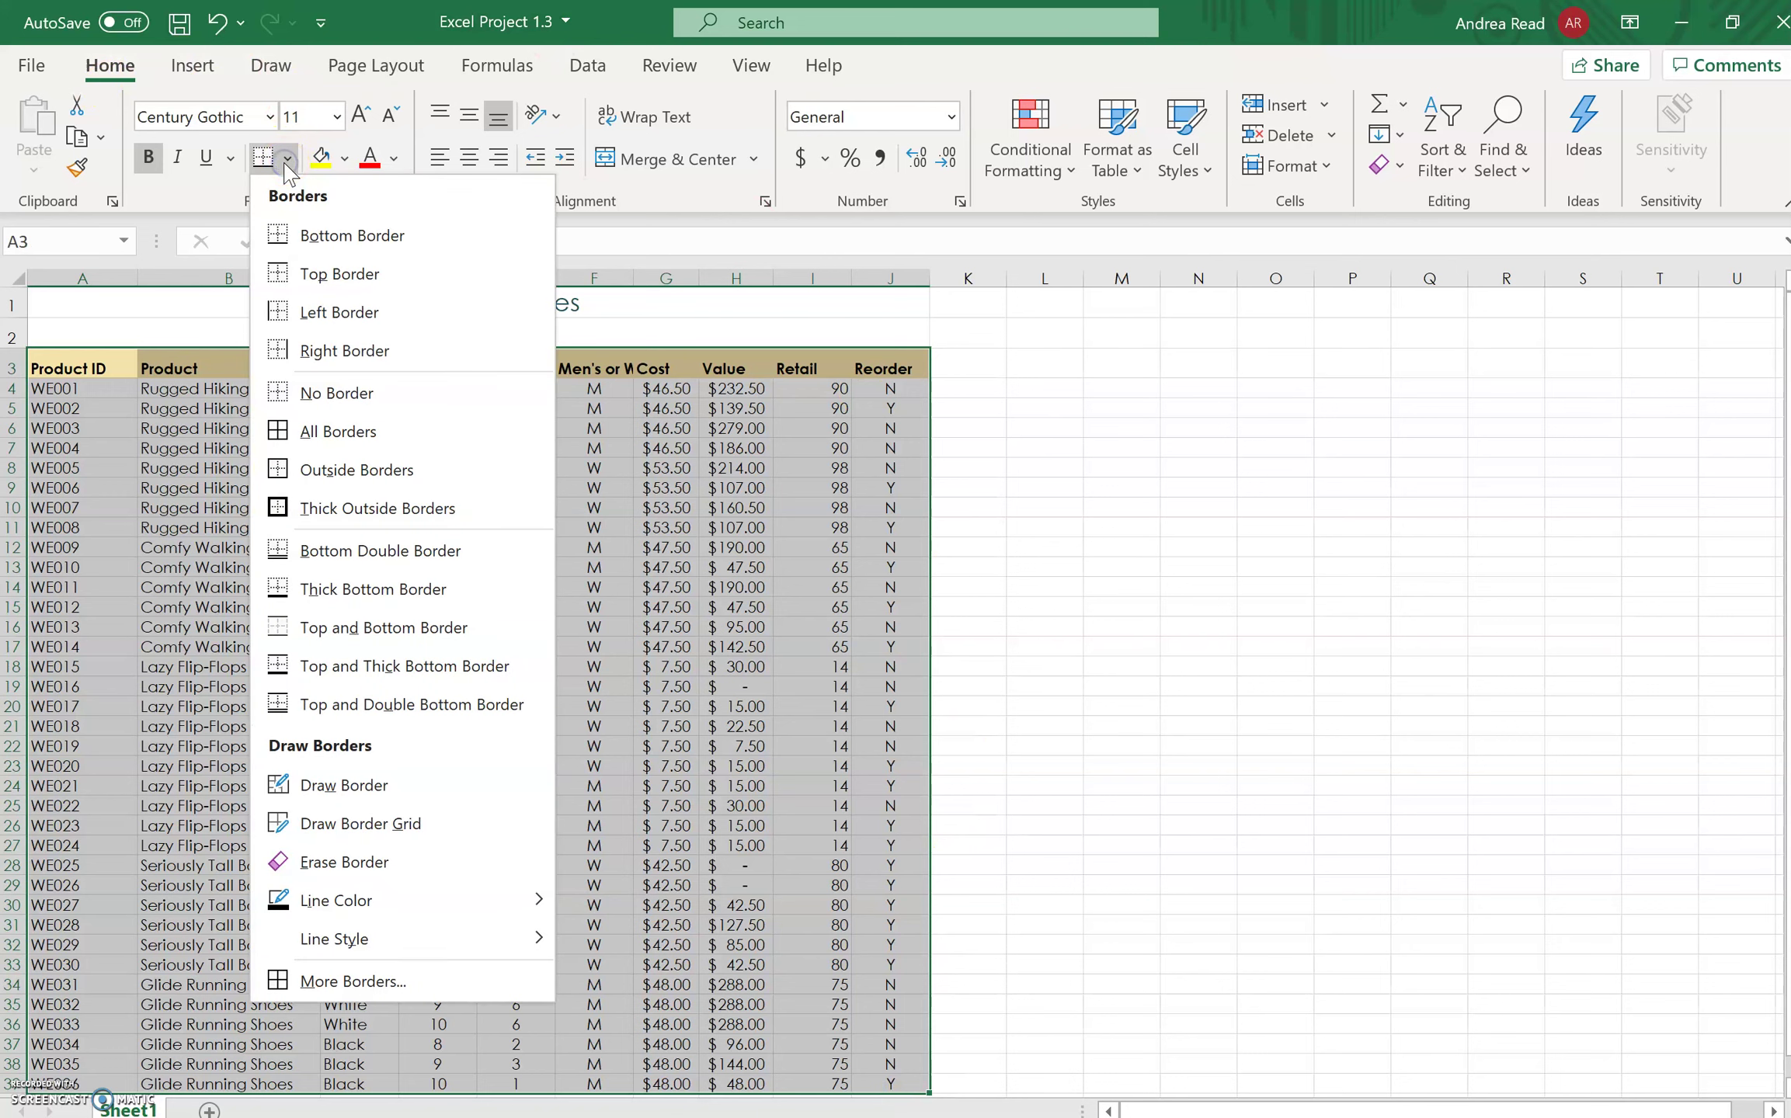
pyautogui.click(342, 435)
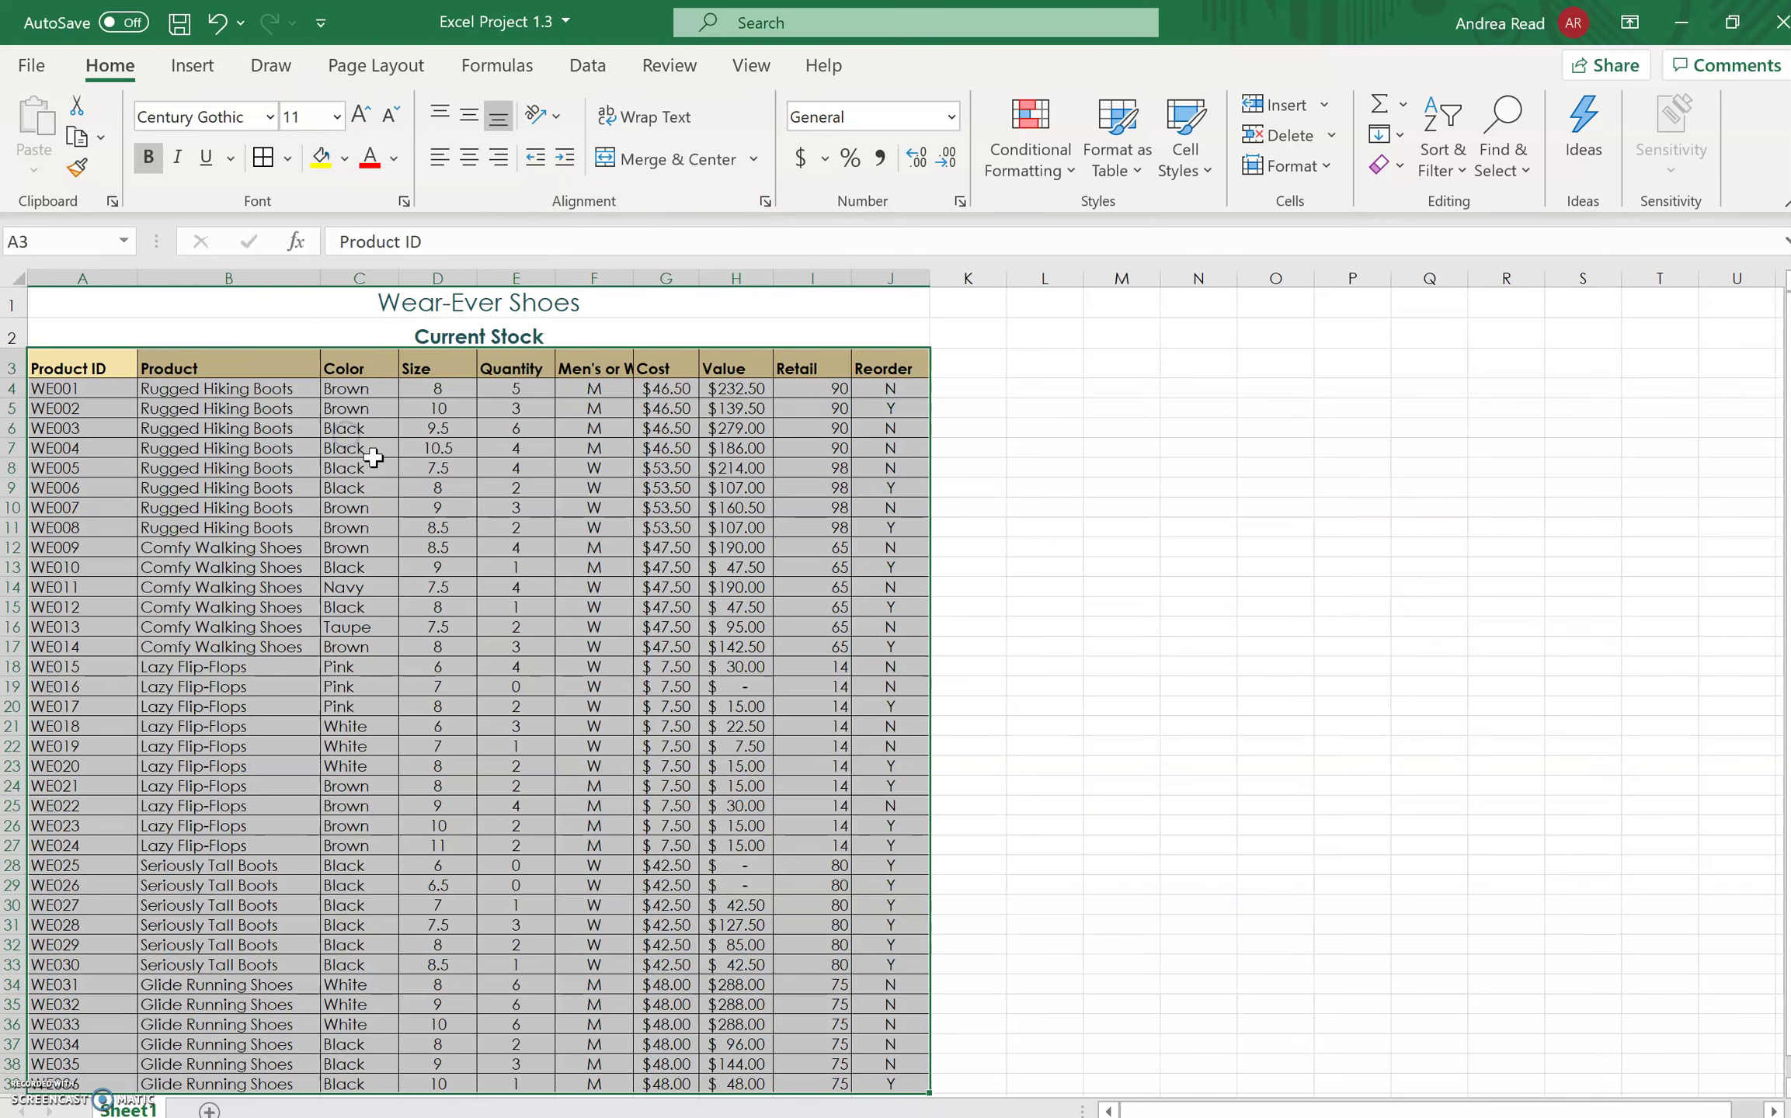
pyautogui.click(1146, 629)
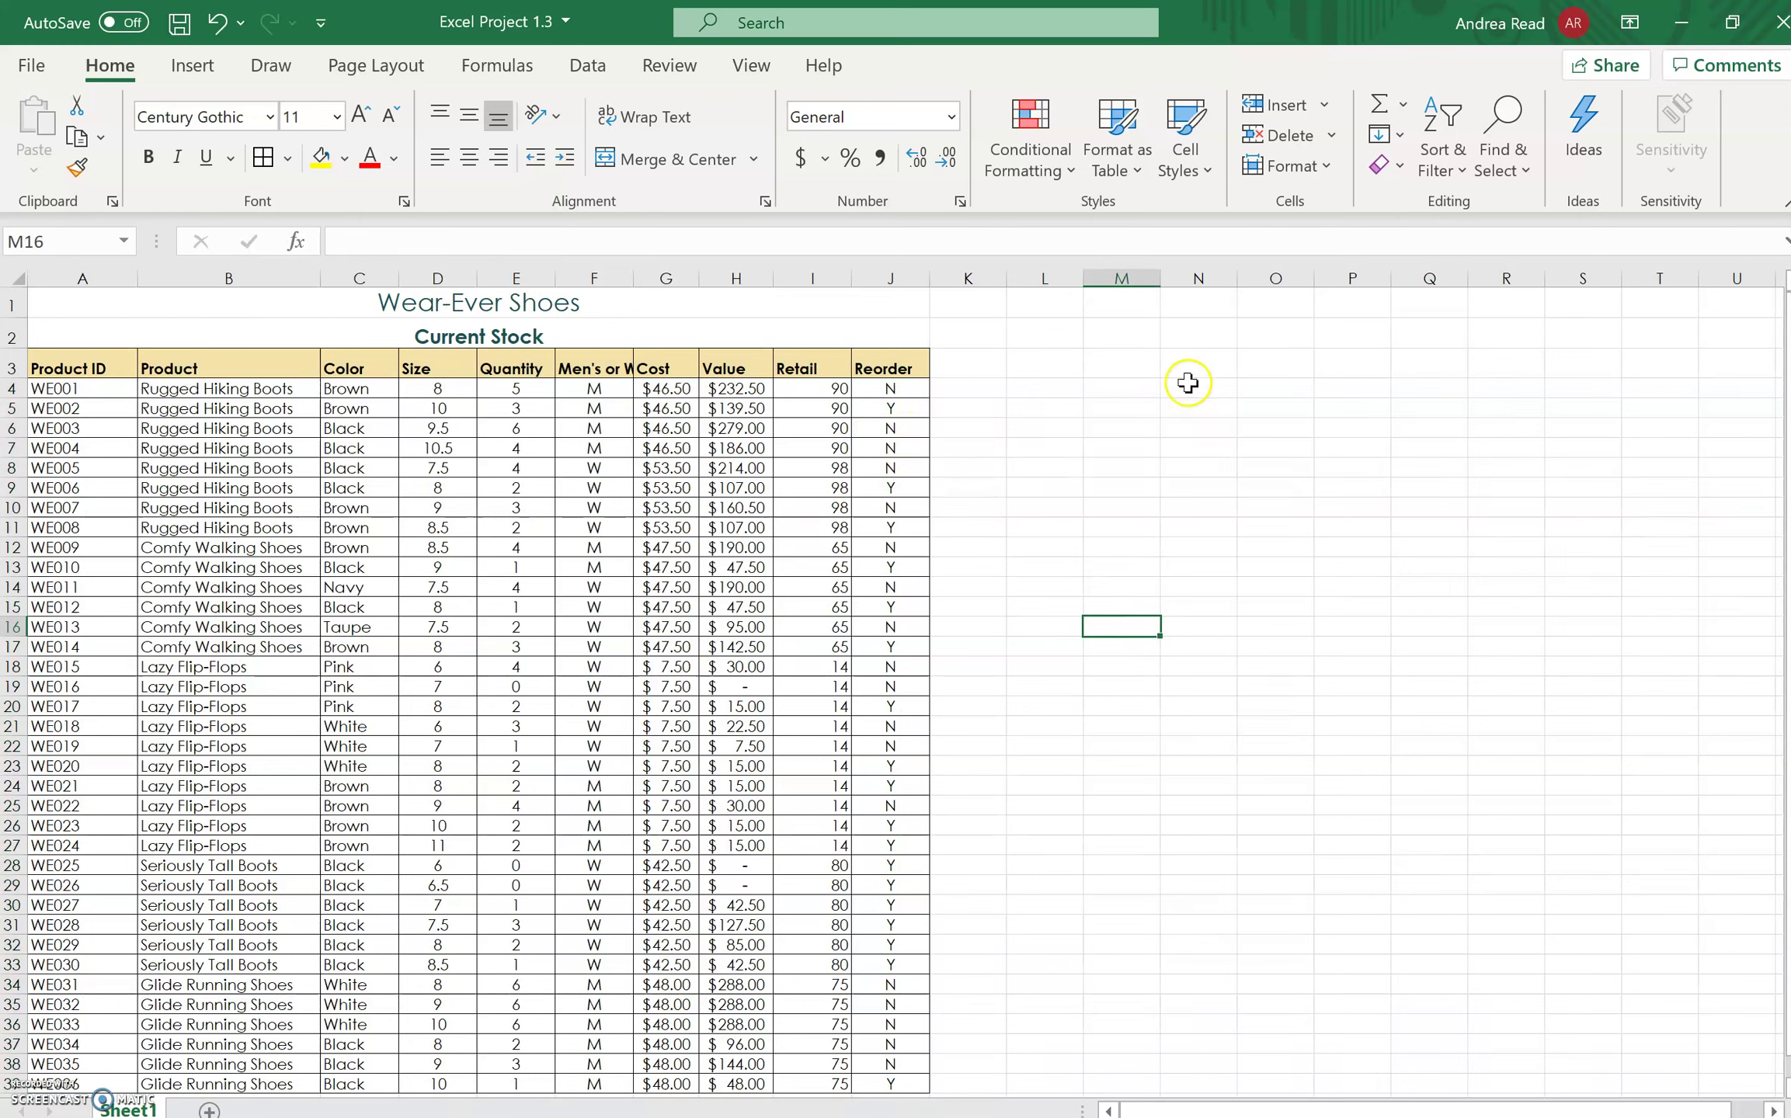
pyautogui.click(1146, 412)
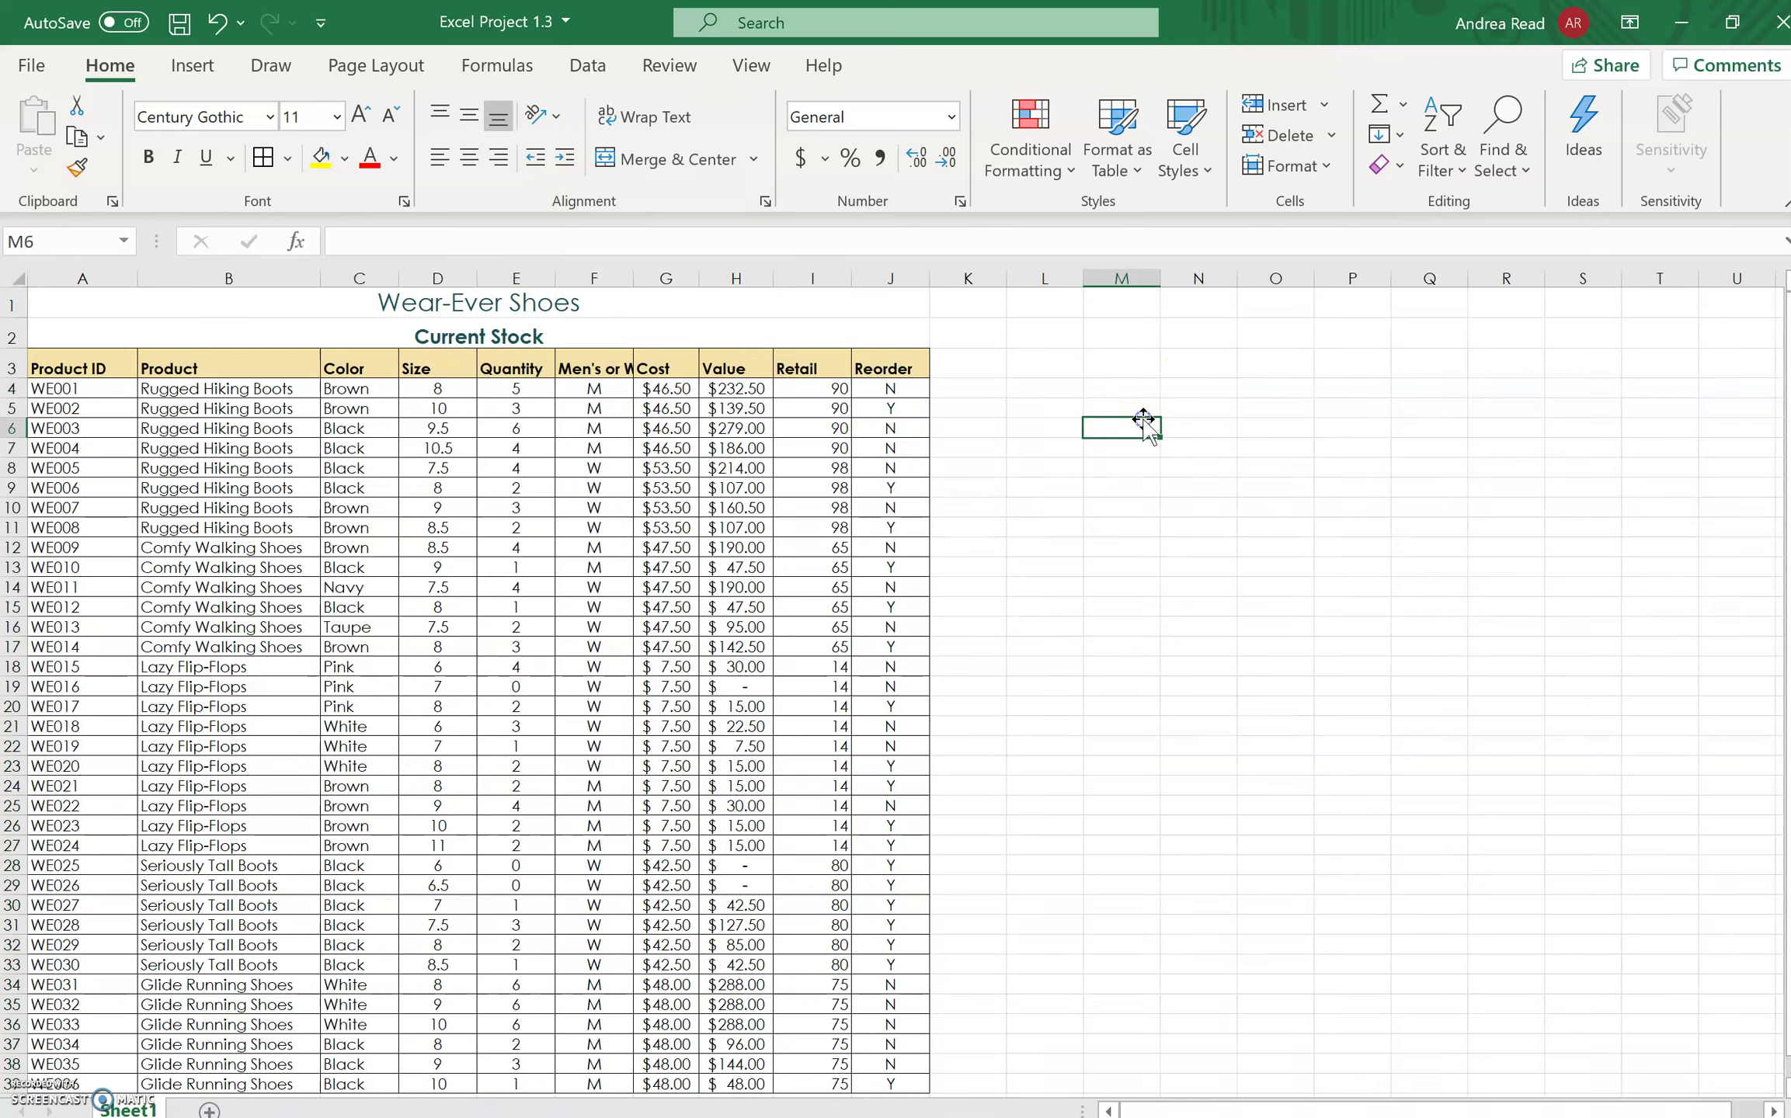
pyautogui.click(1145, 388)
pyautogui.click(1145, 365)
pyautogui.click(1203, 359)
pyautogui.click(1252, 386)
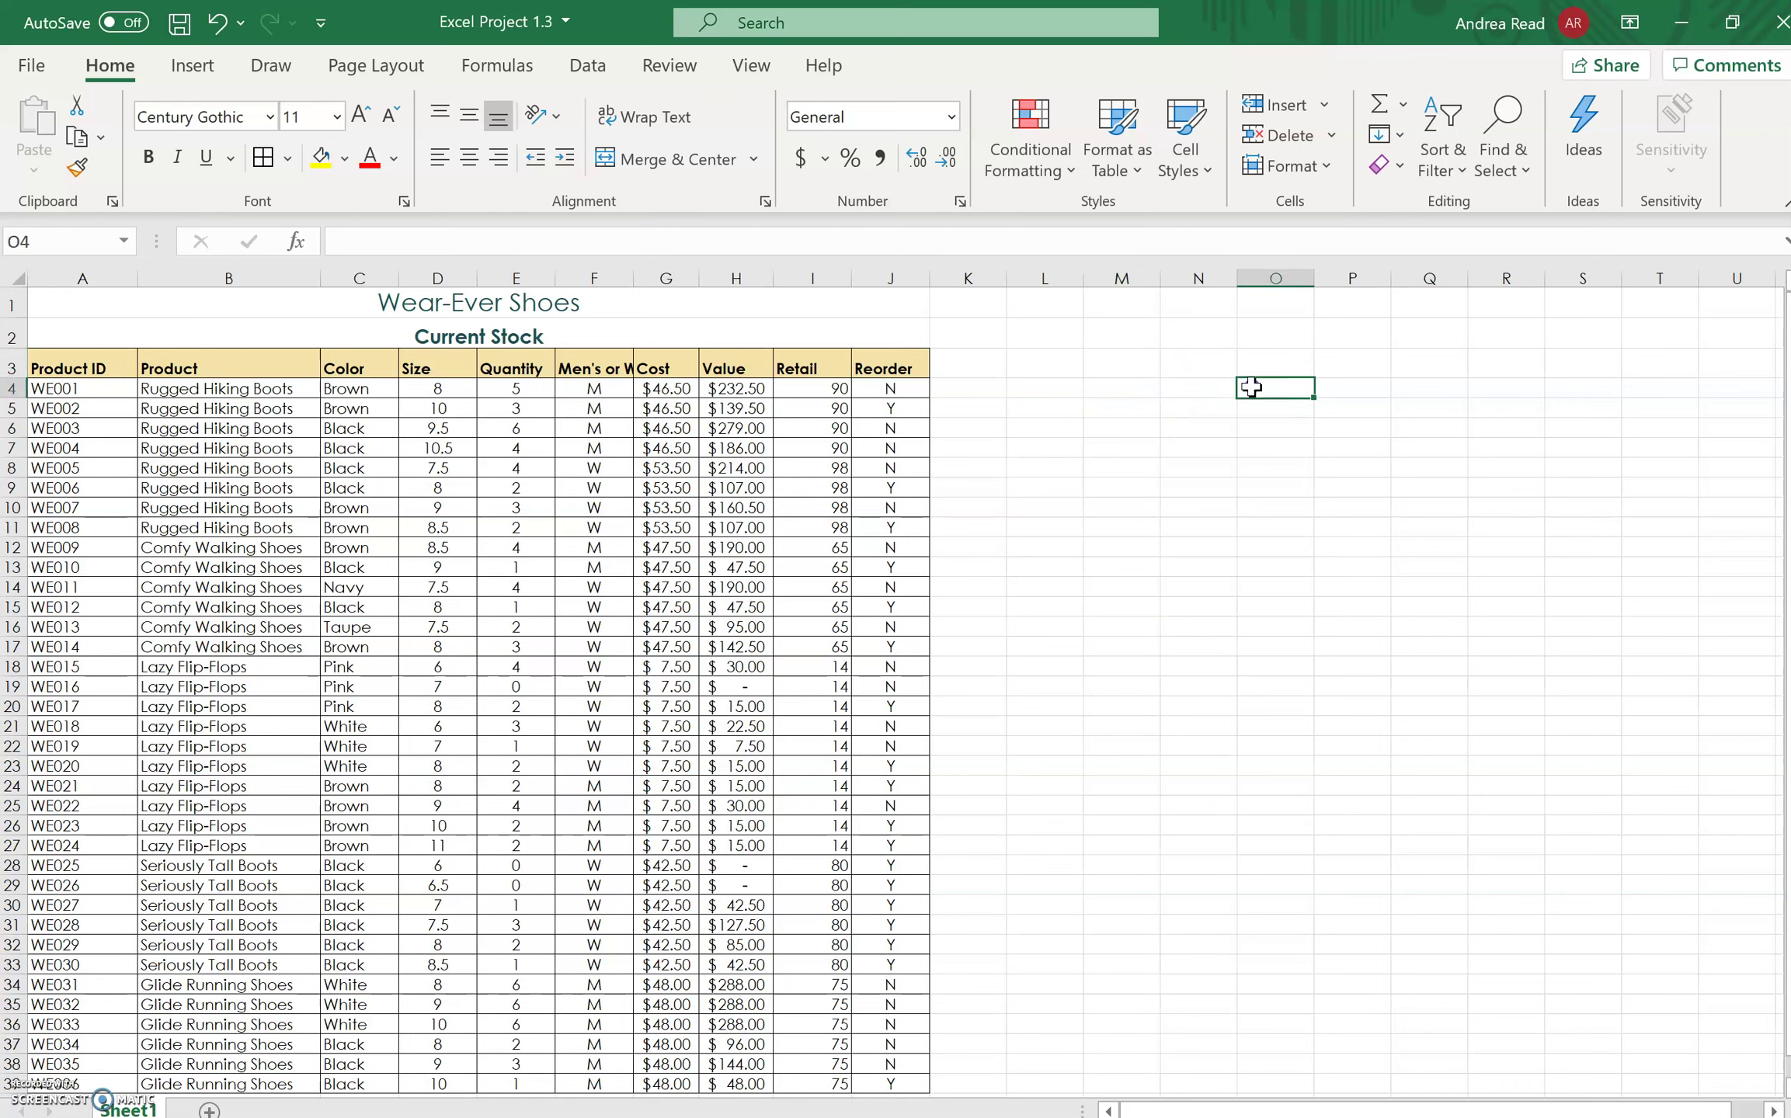
pyautogui.click(1225, 450)
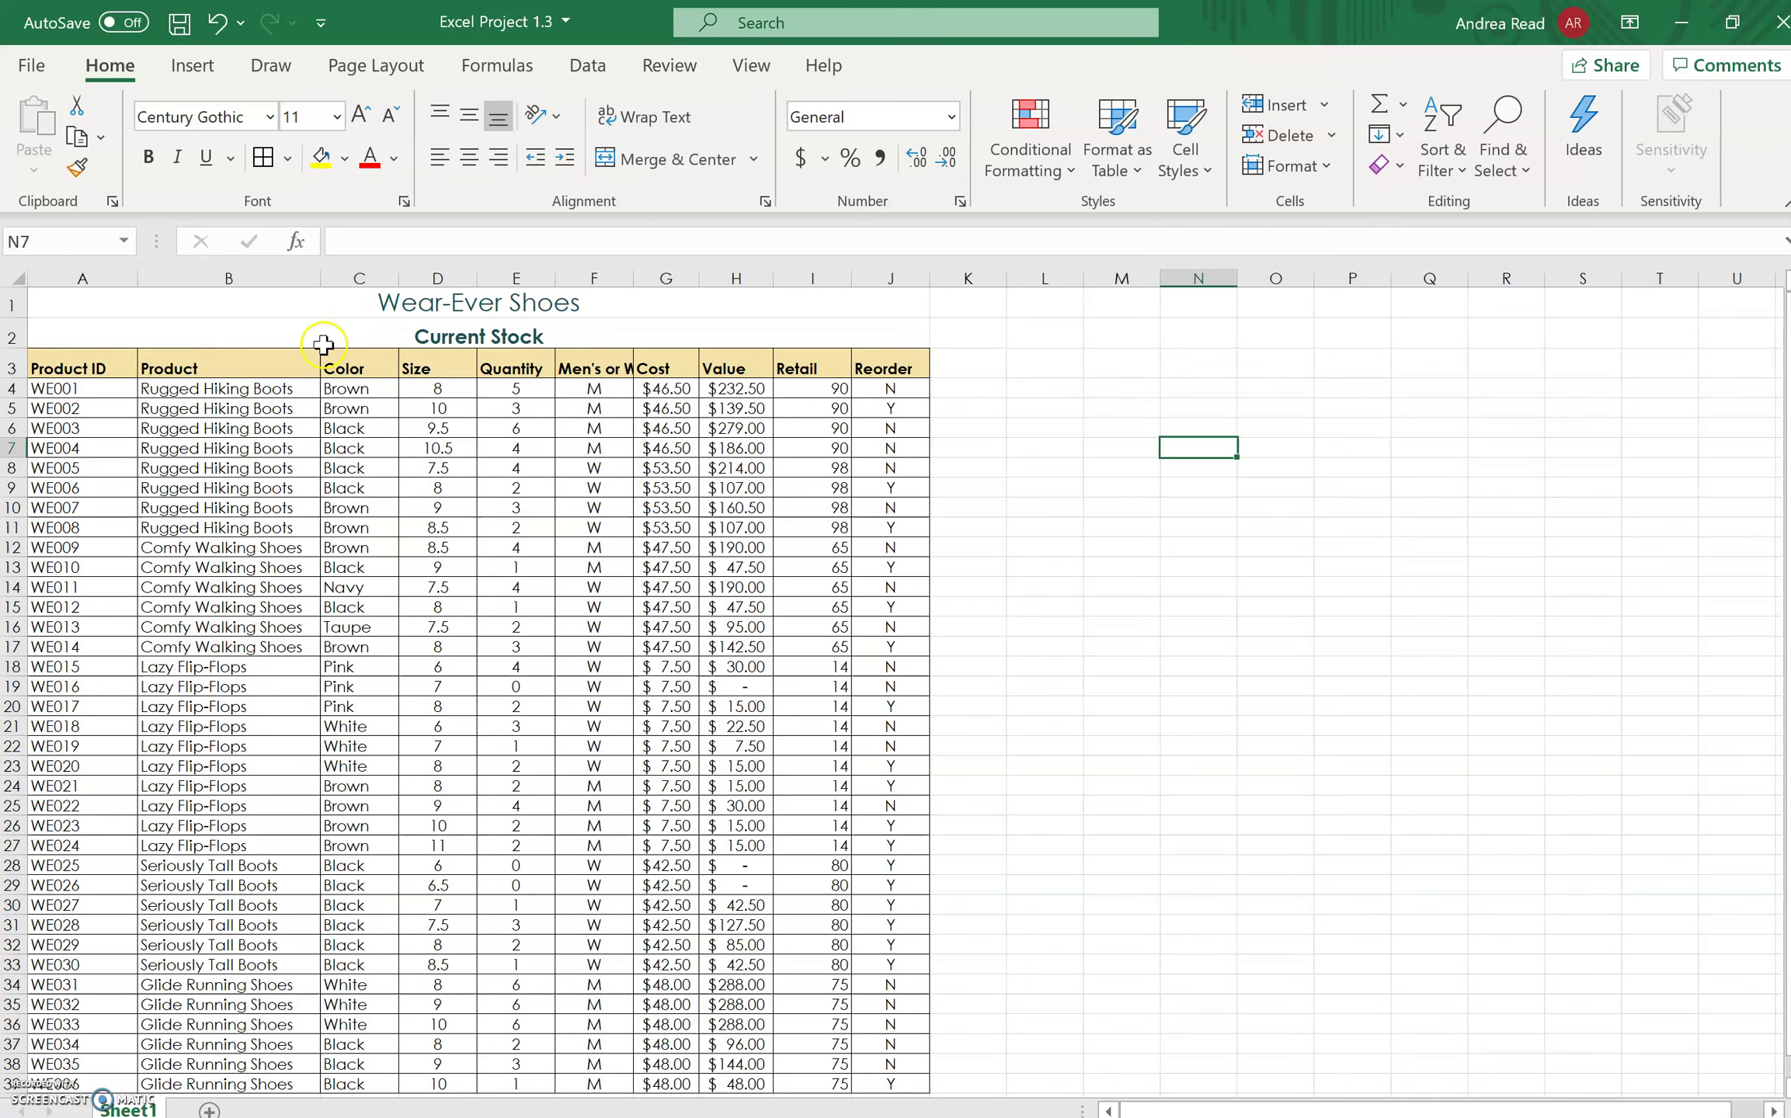
pyautogui.hotkey('ctrl', 'Home')
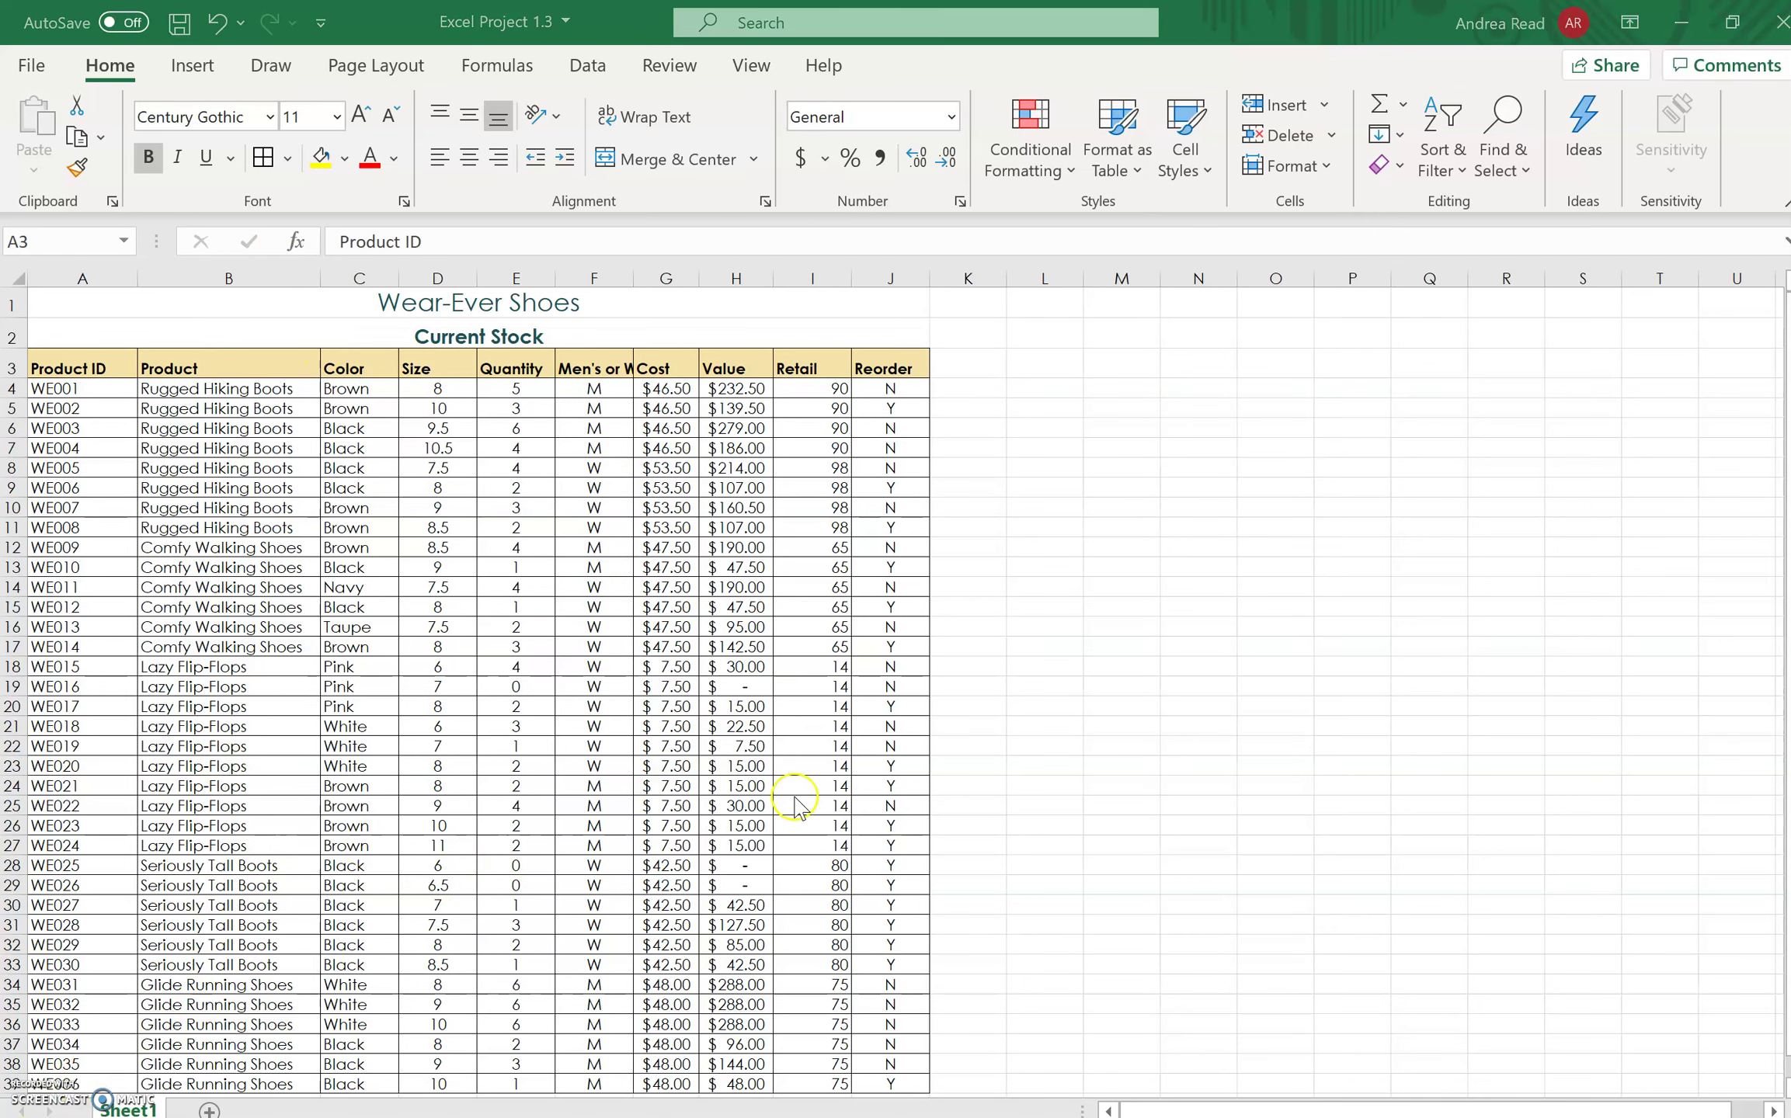
# Select the whole stock table and raise its font size from 11 to 12 point.
pyautogui.hotkey('ctrl', 'shift', 'End')
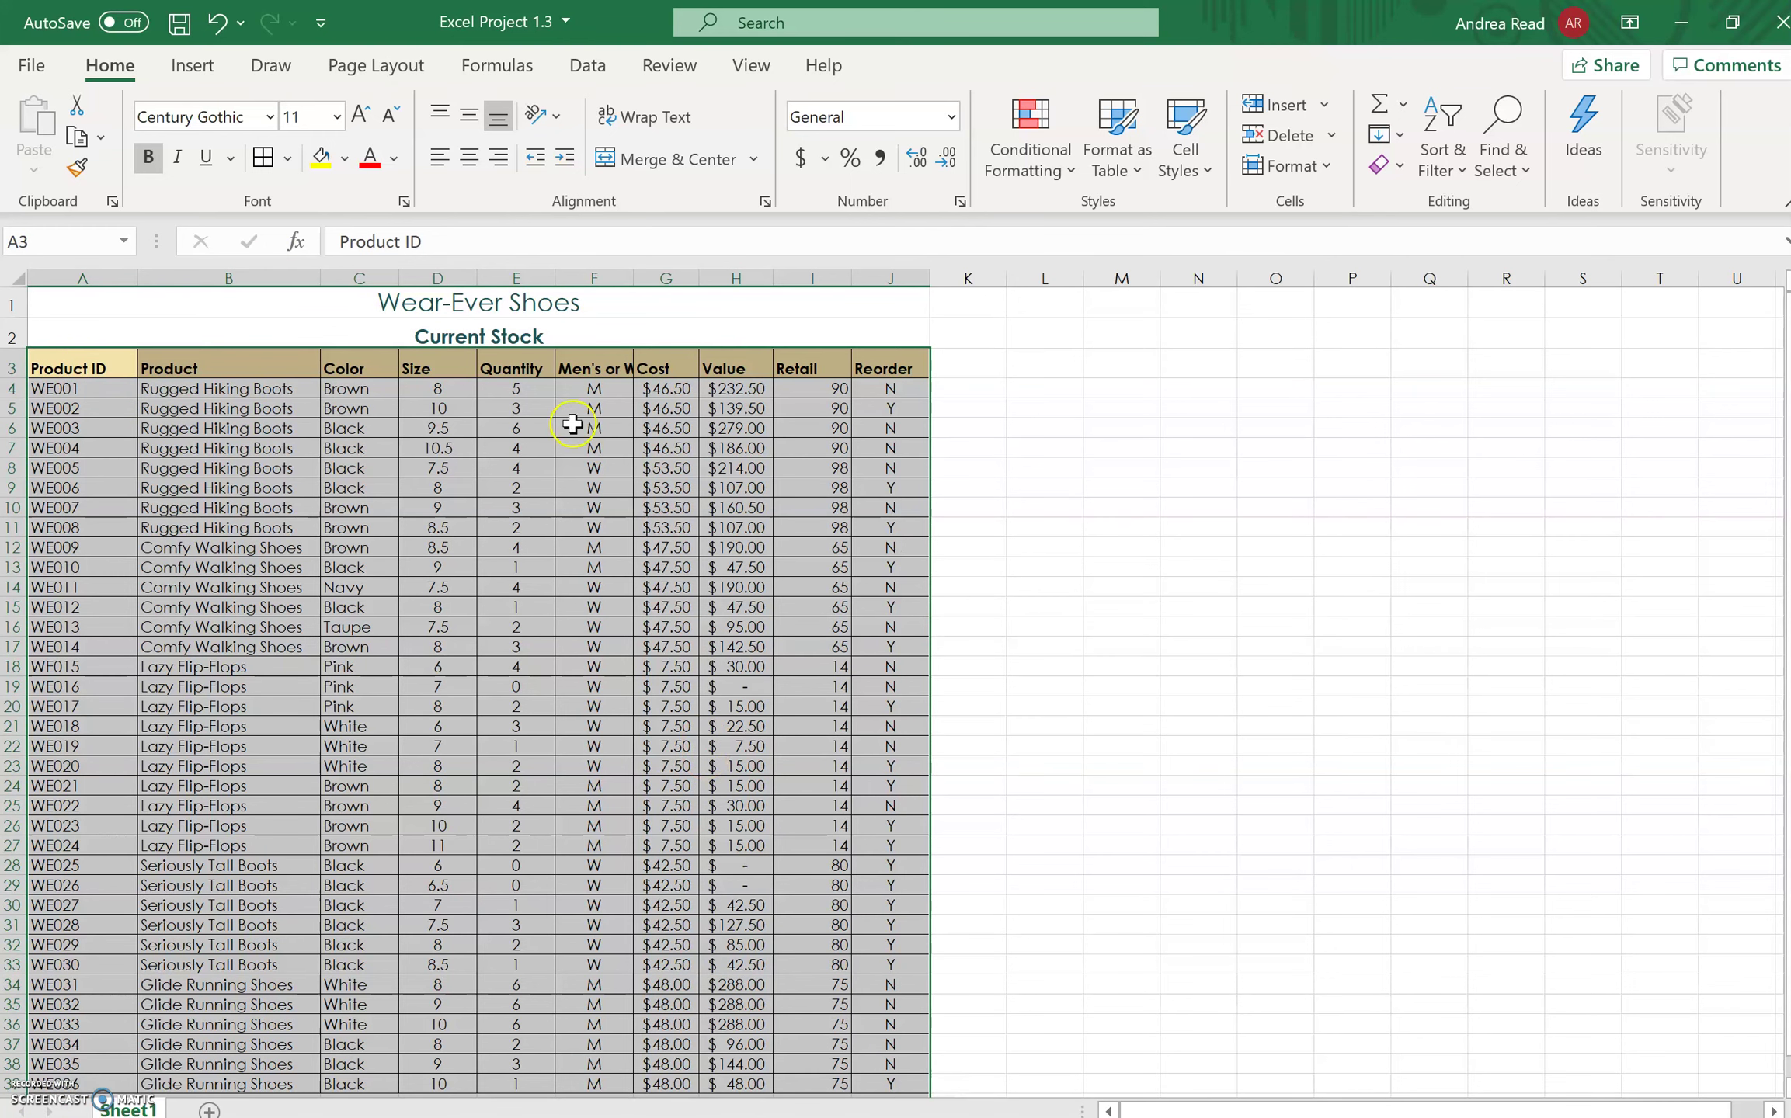
pyautogui.click(289, 159)
pyautogui.click(291, 161)
pyautogui.click(336, 117)
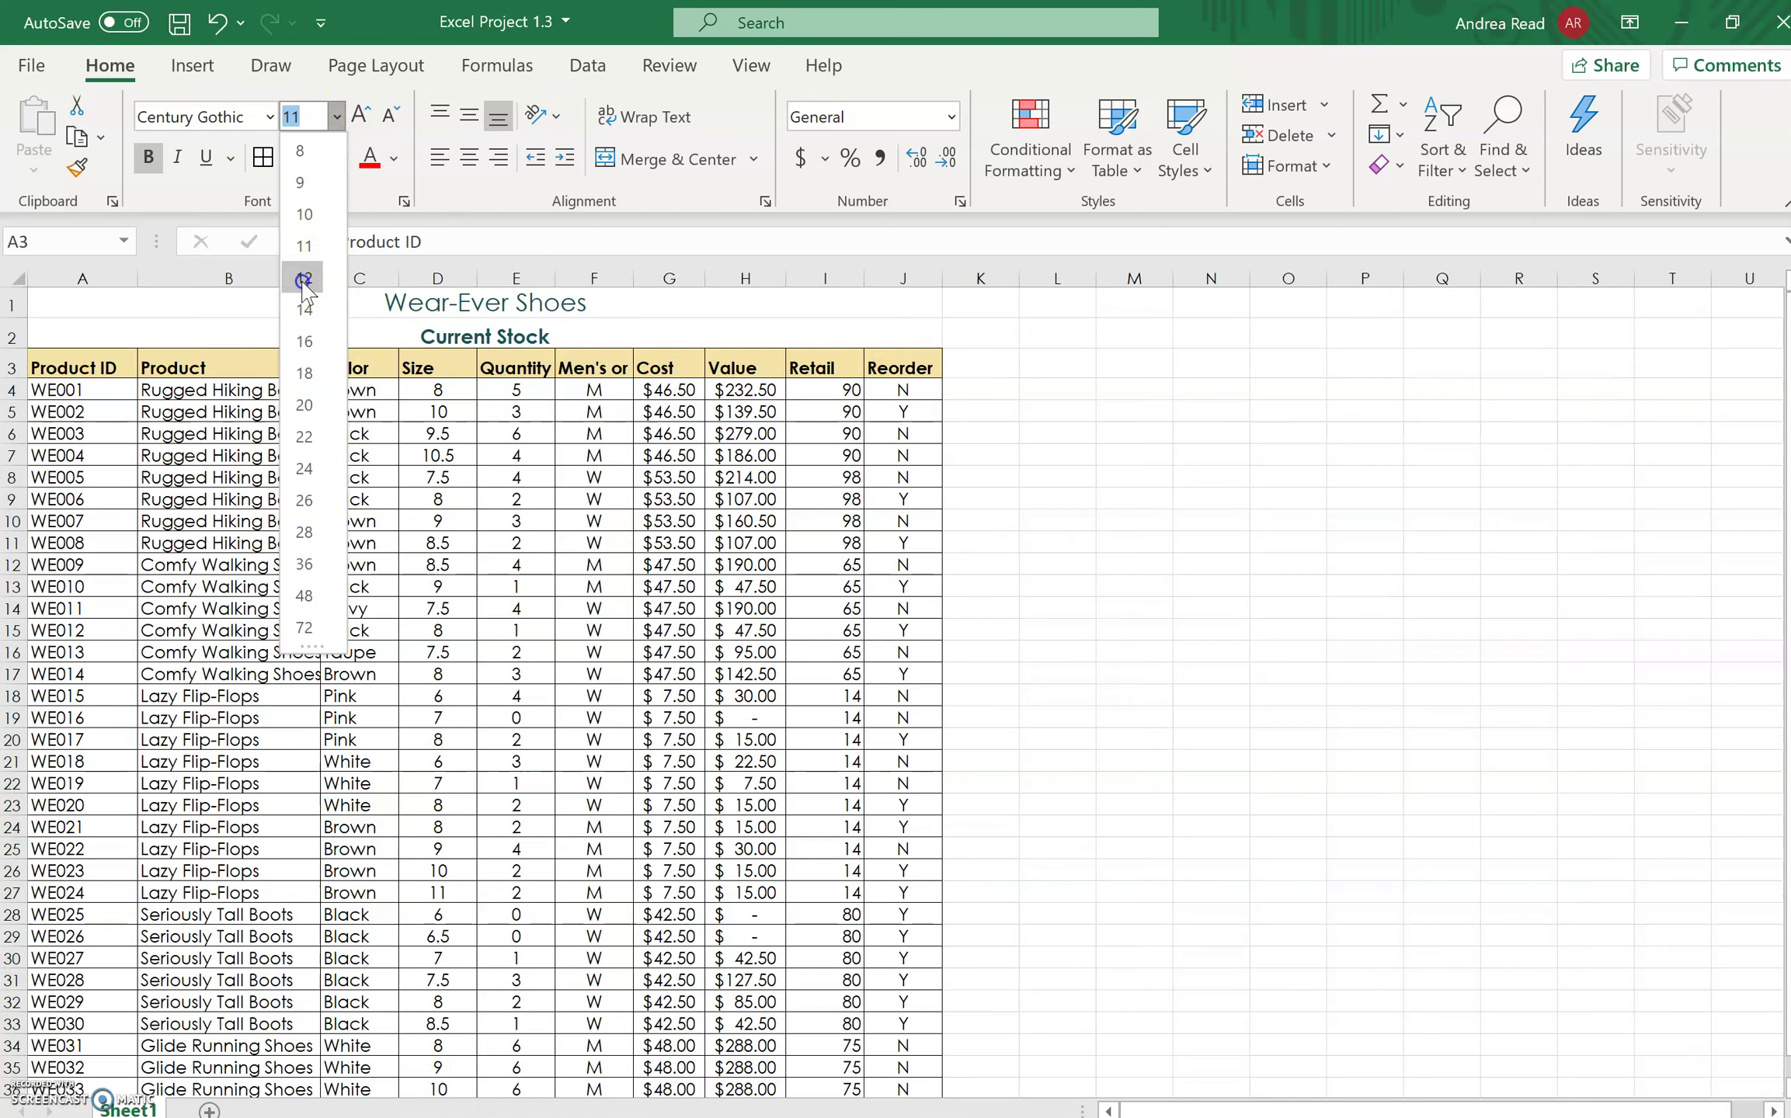
pyautogui.click(304, 279)
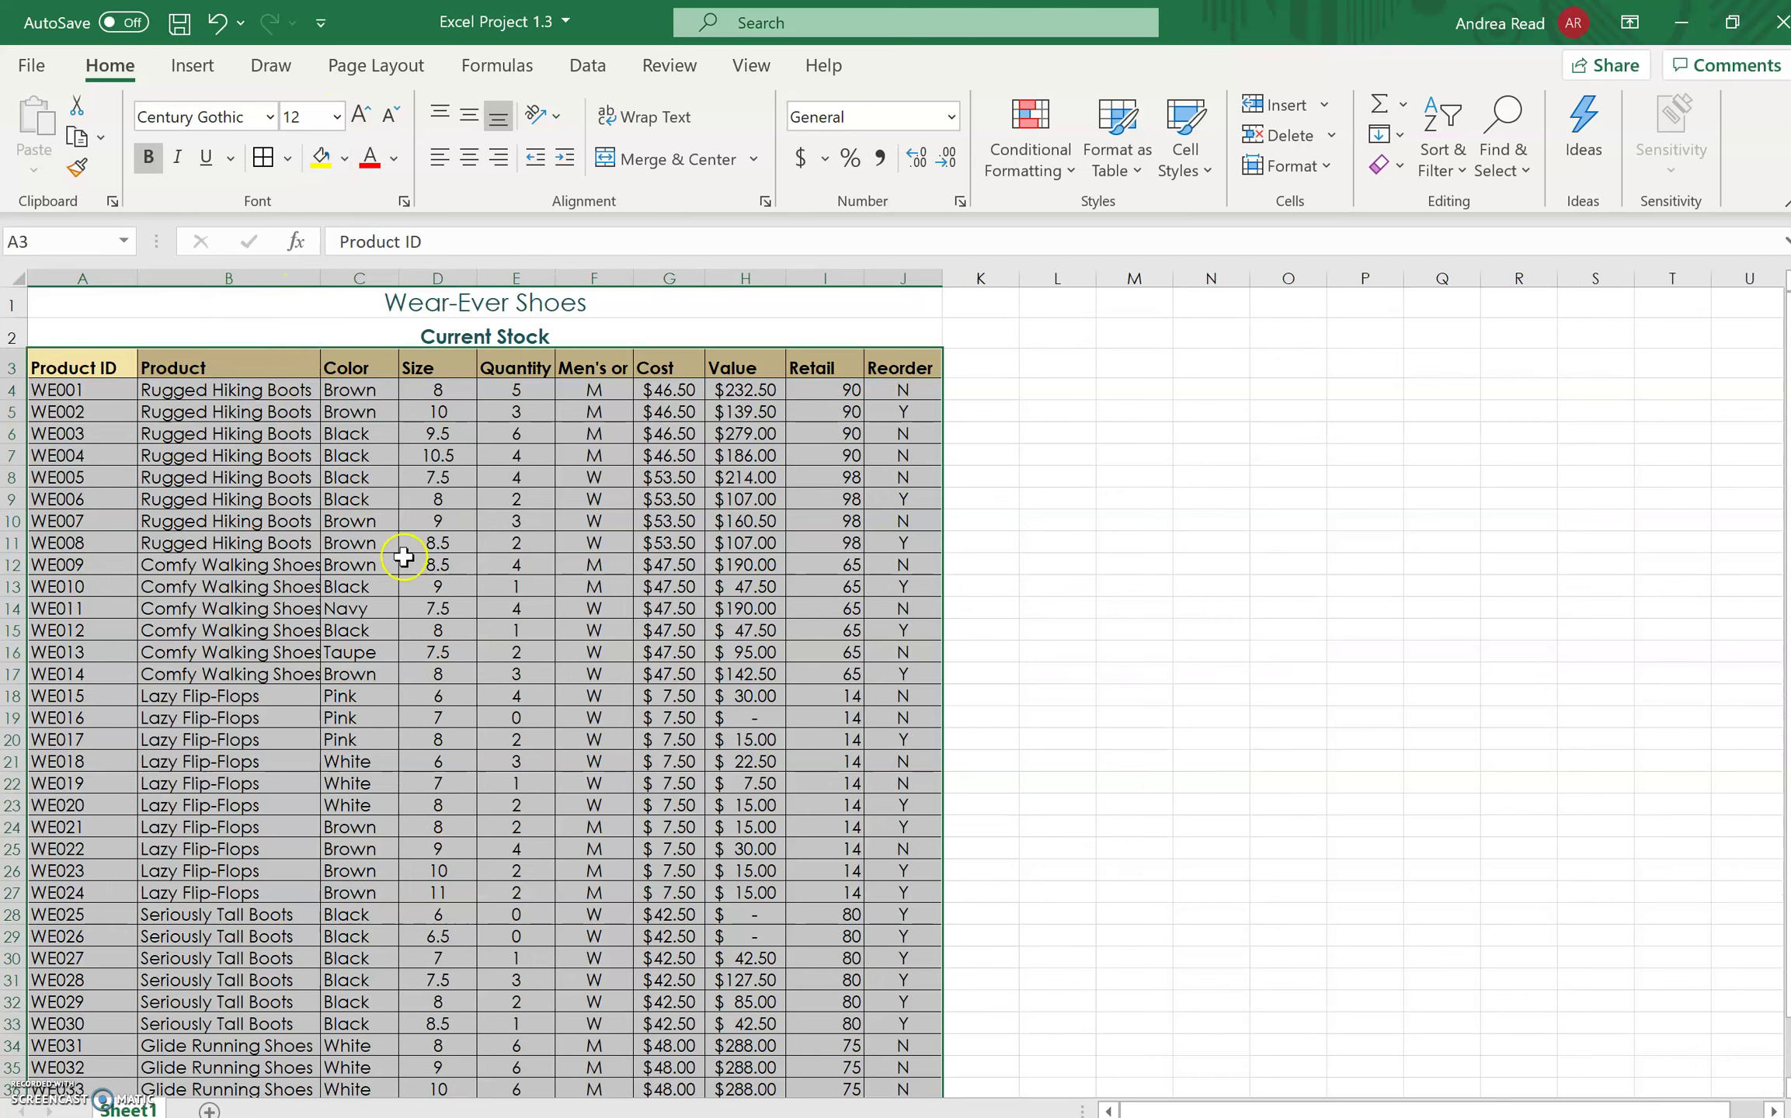
pyautogui.click(286, 429)
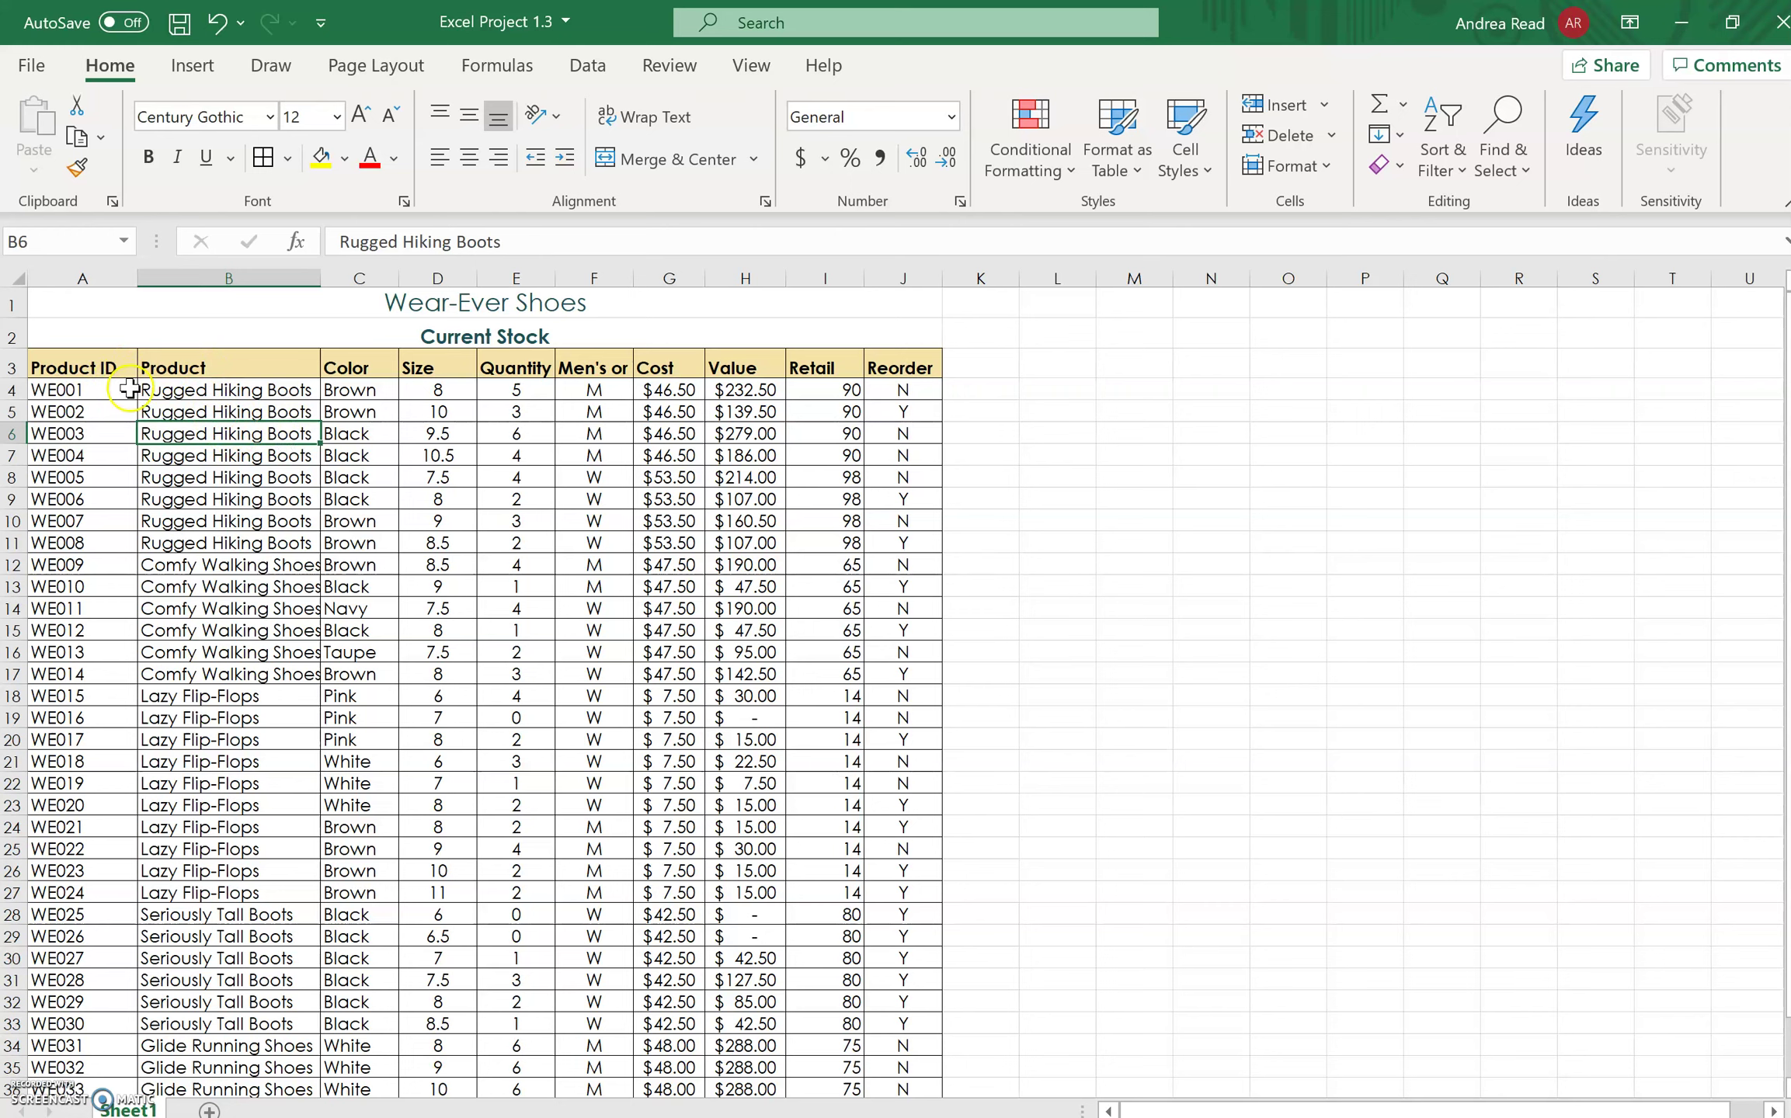
# Apply Increase Indent to the Product and Color entries.
pyautogui.moveTo(178, 388); pyautogui.dragTo(356, 1096)
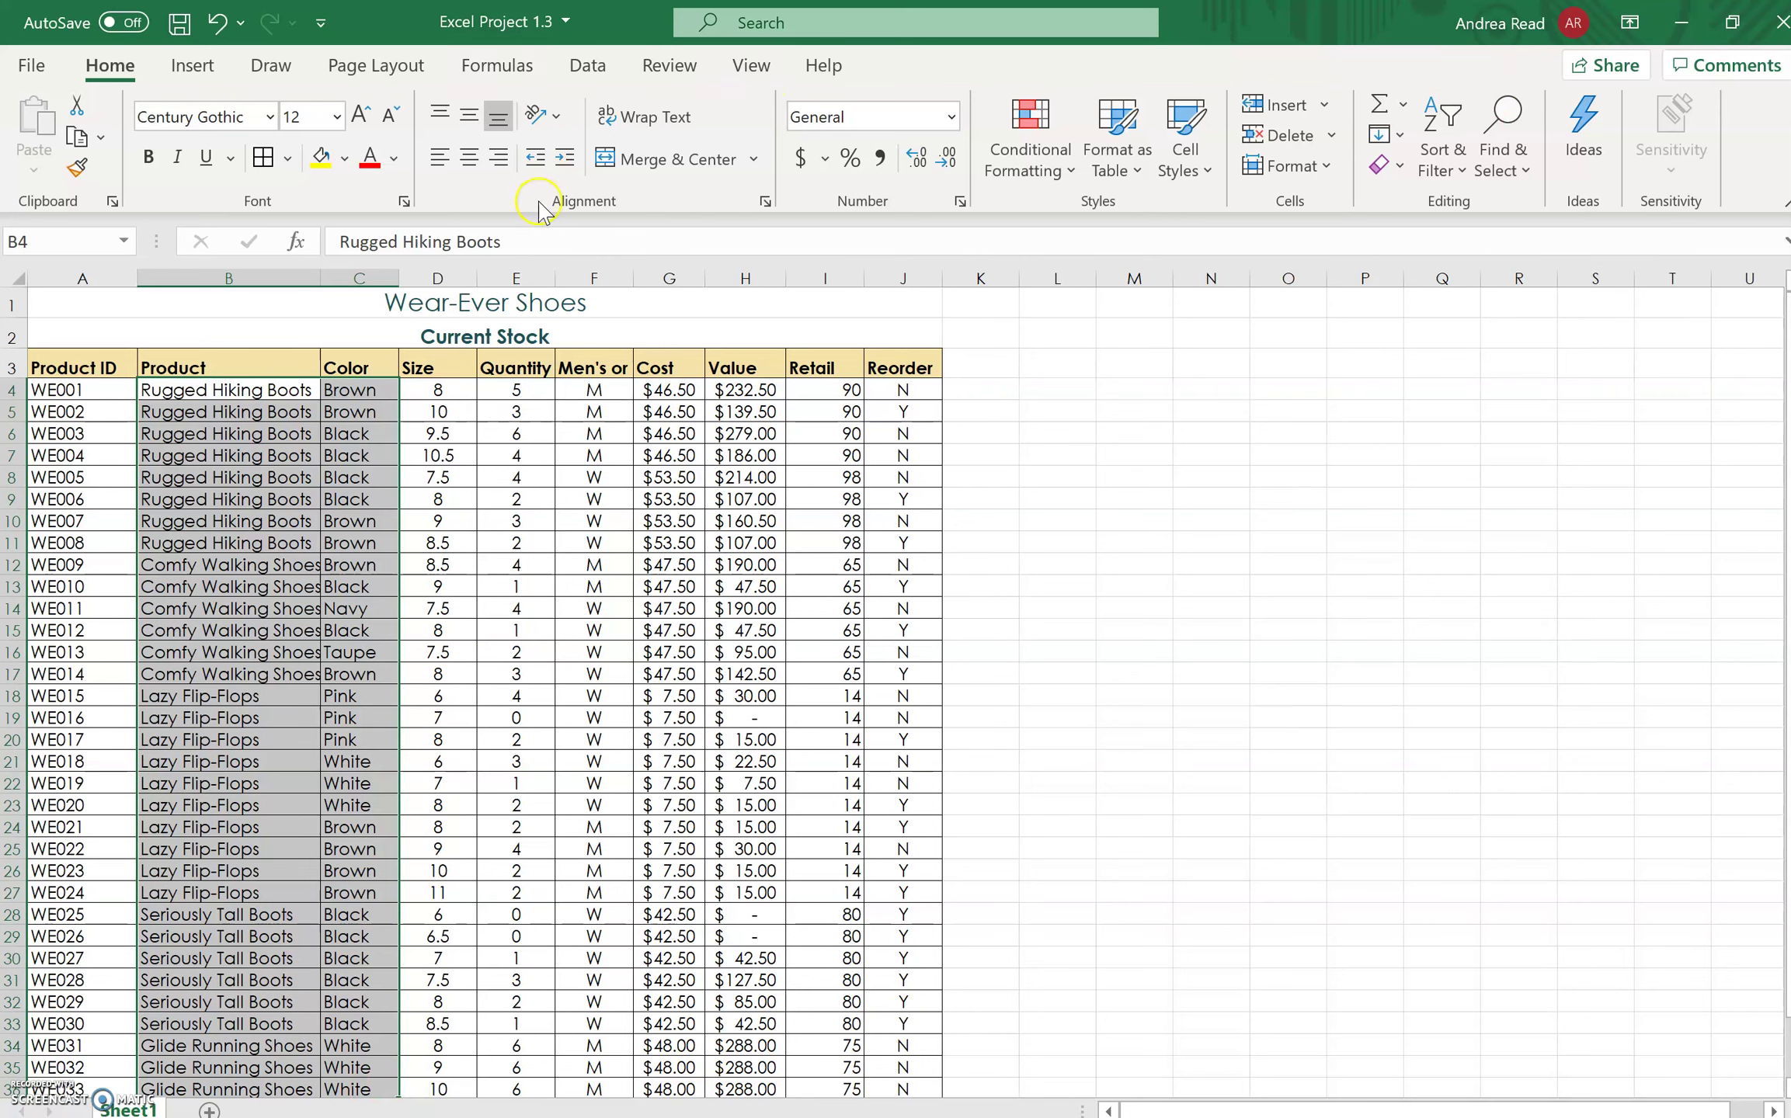
pyautogui.click(571, 171)
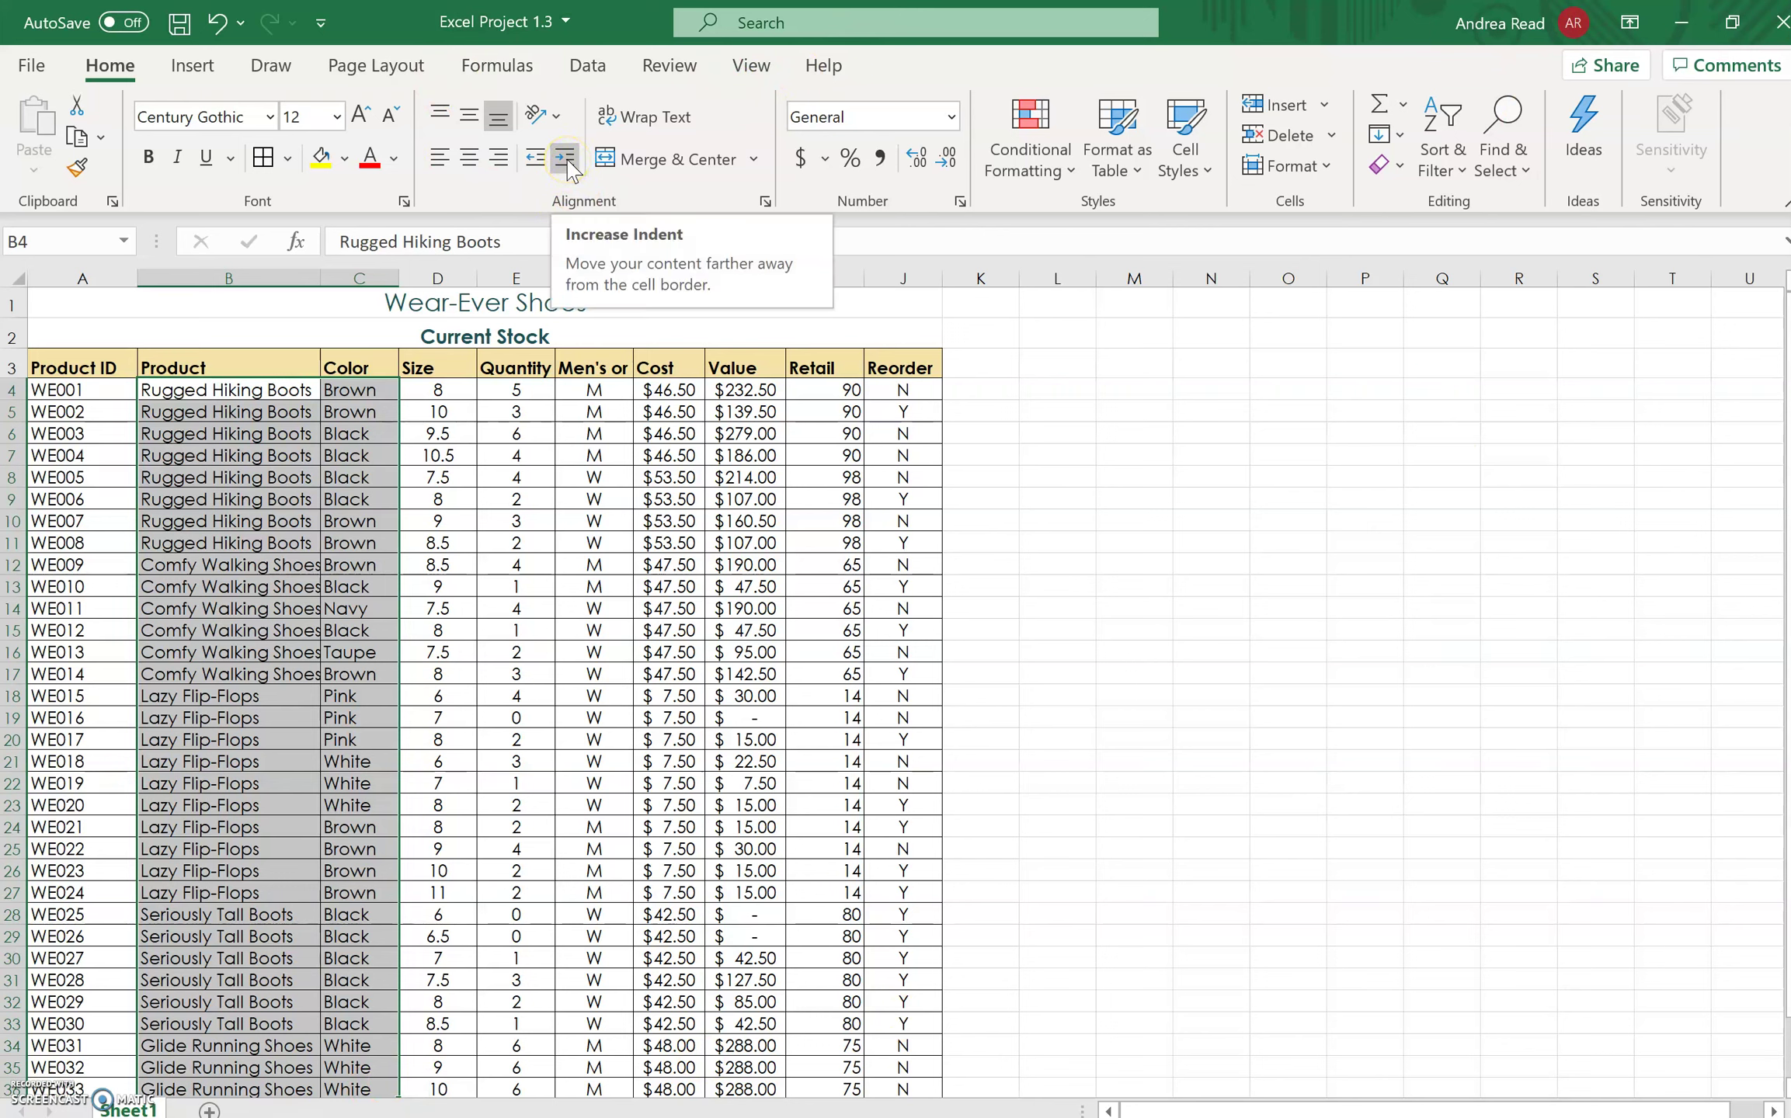
pyautogui.click(571, 169)
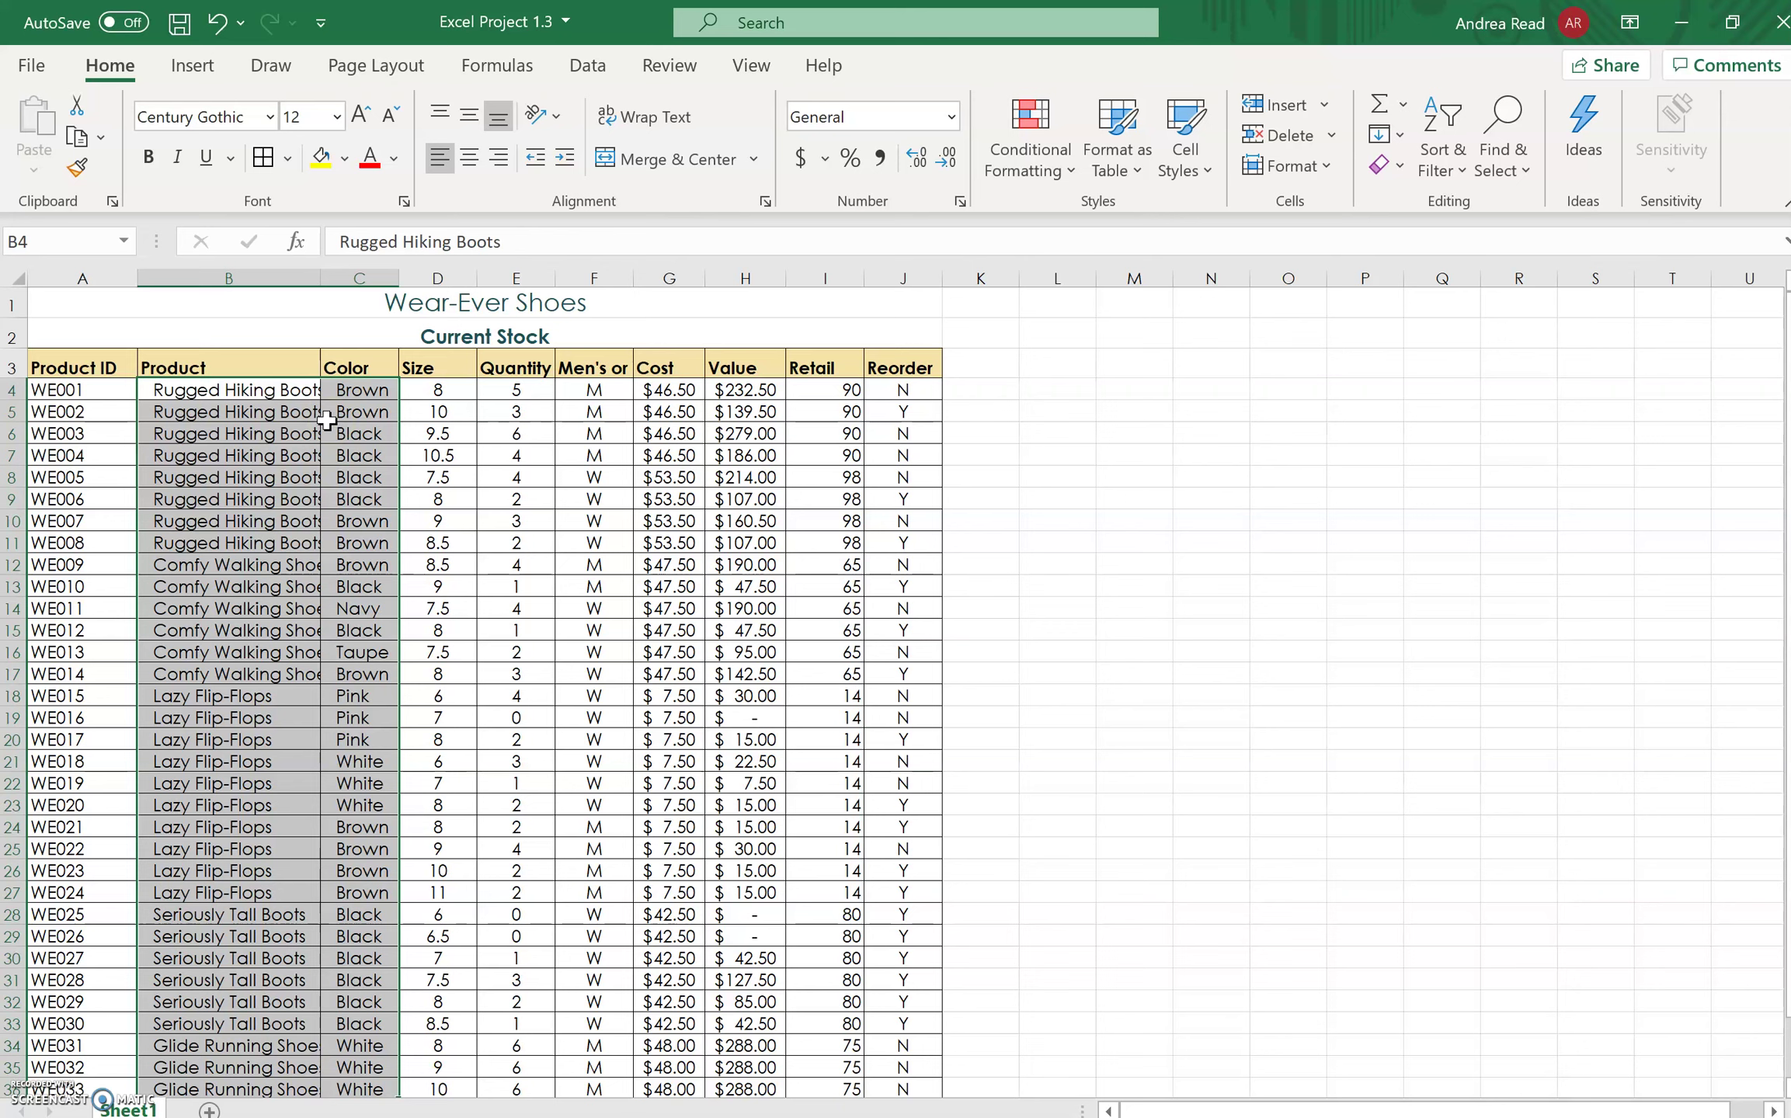
# AutoFit columns A through J so full product names and the Men's or Women's header show.
pyautogui.moveTo(393, 416); pyautogui.dragTo(395, 417)
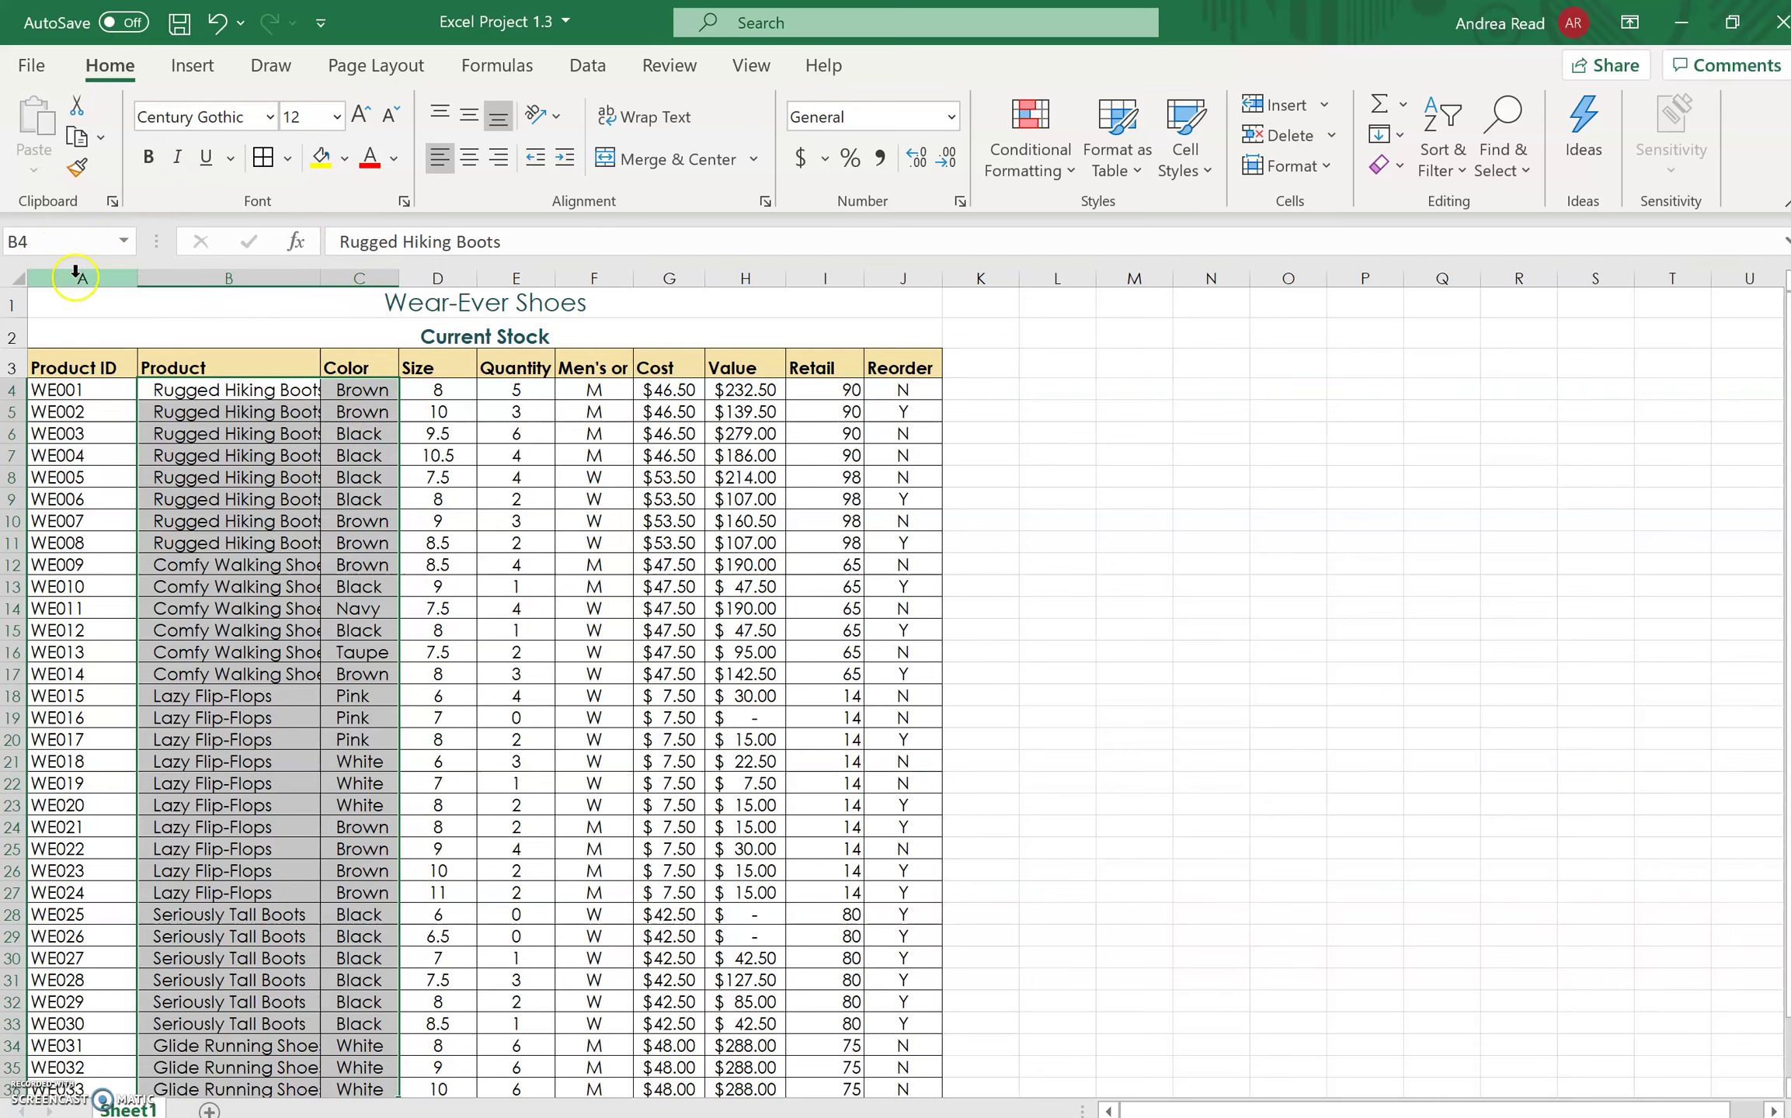
pyautogui.moveTo(76, 272); pyautogui.dragTo(948, 273)
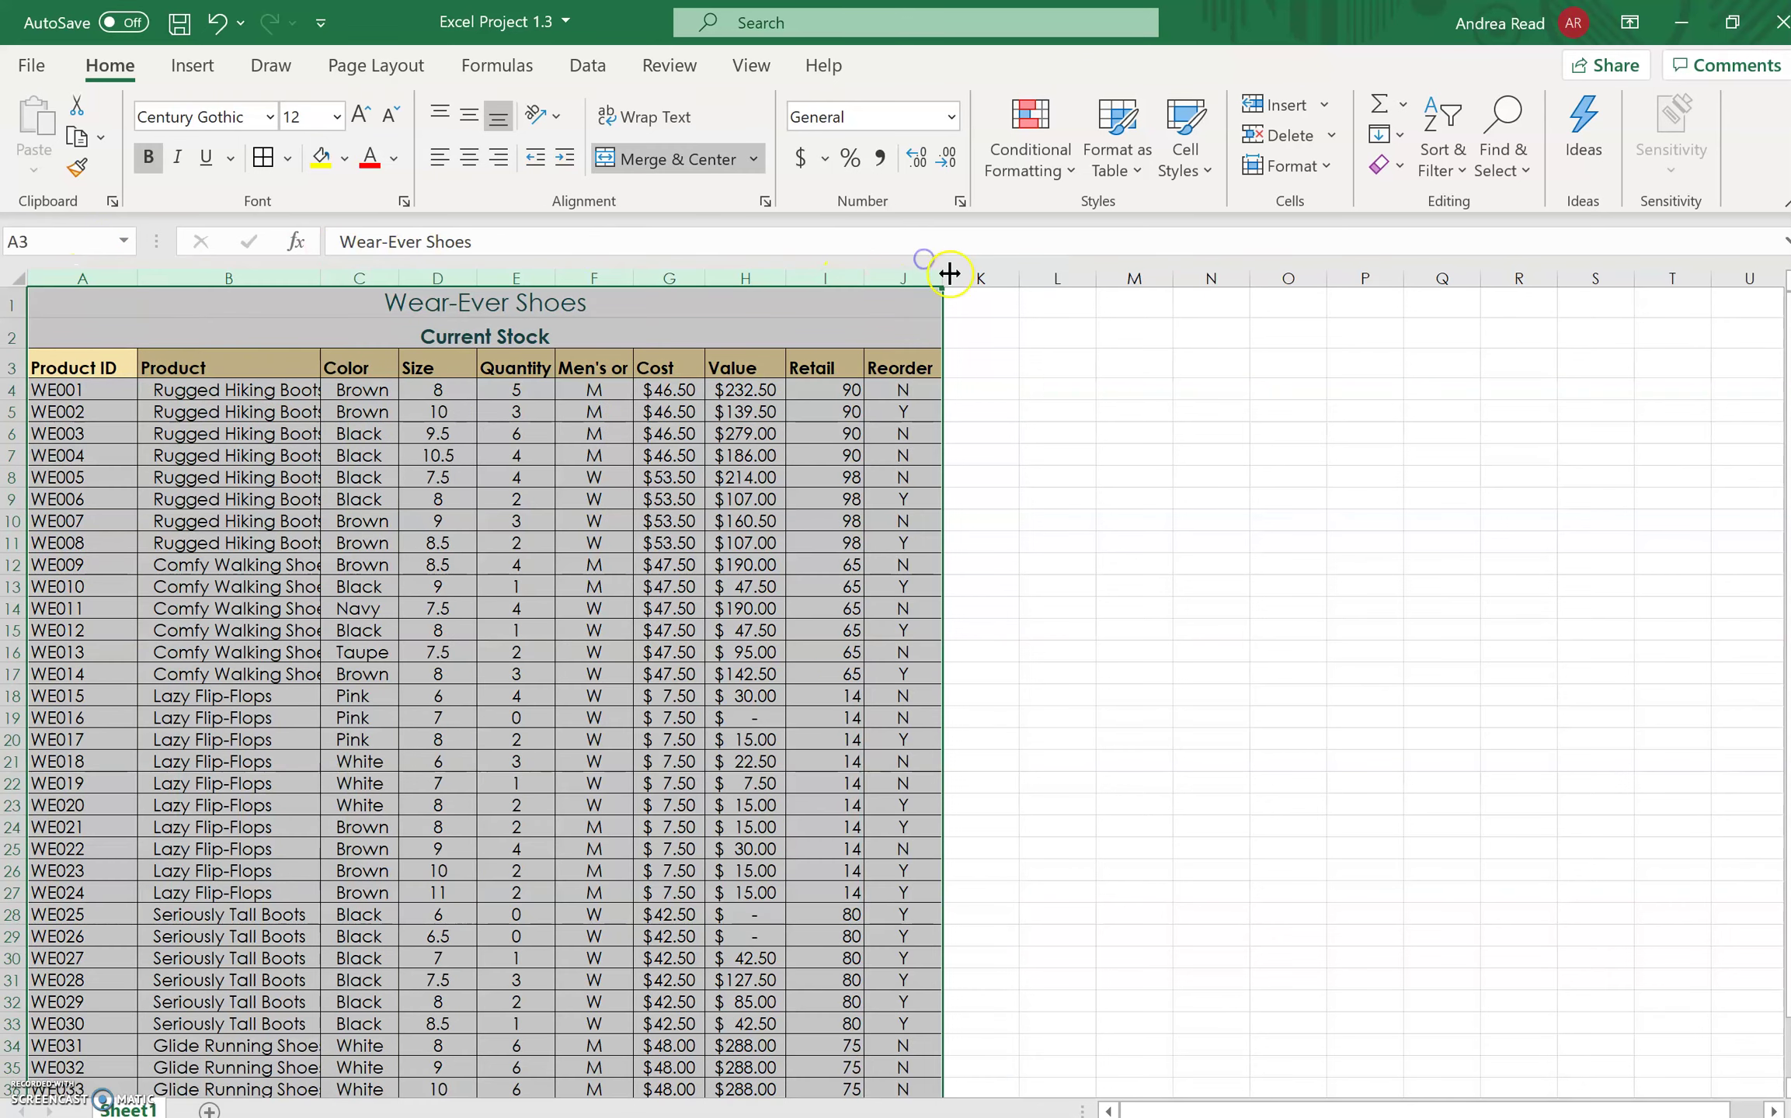
pyautogui.doubleClick(942, 281)
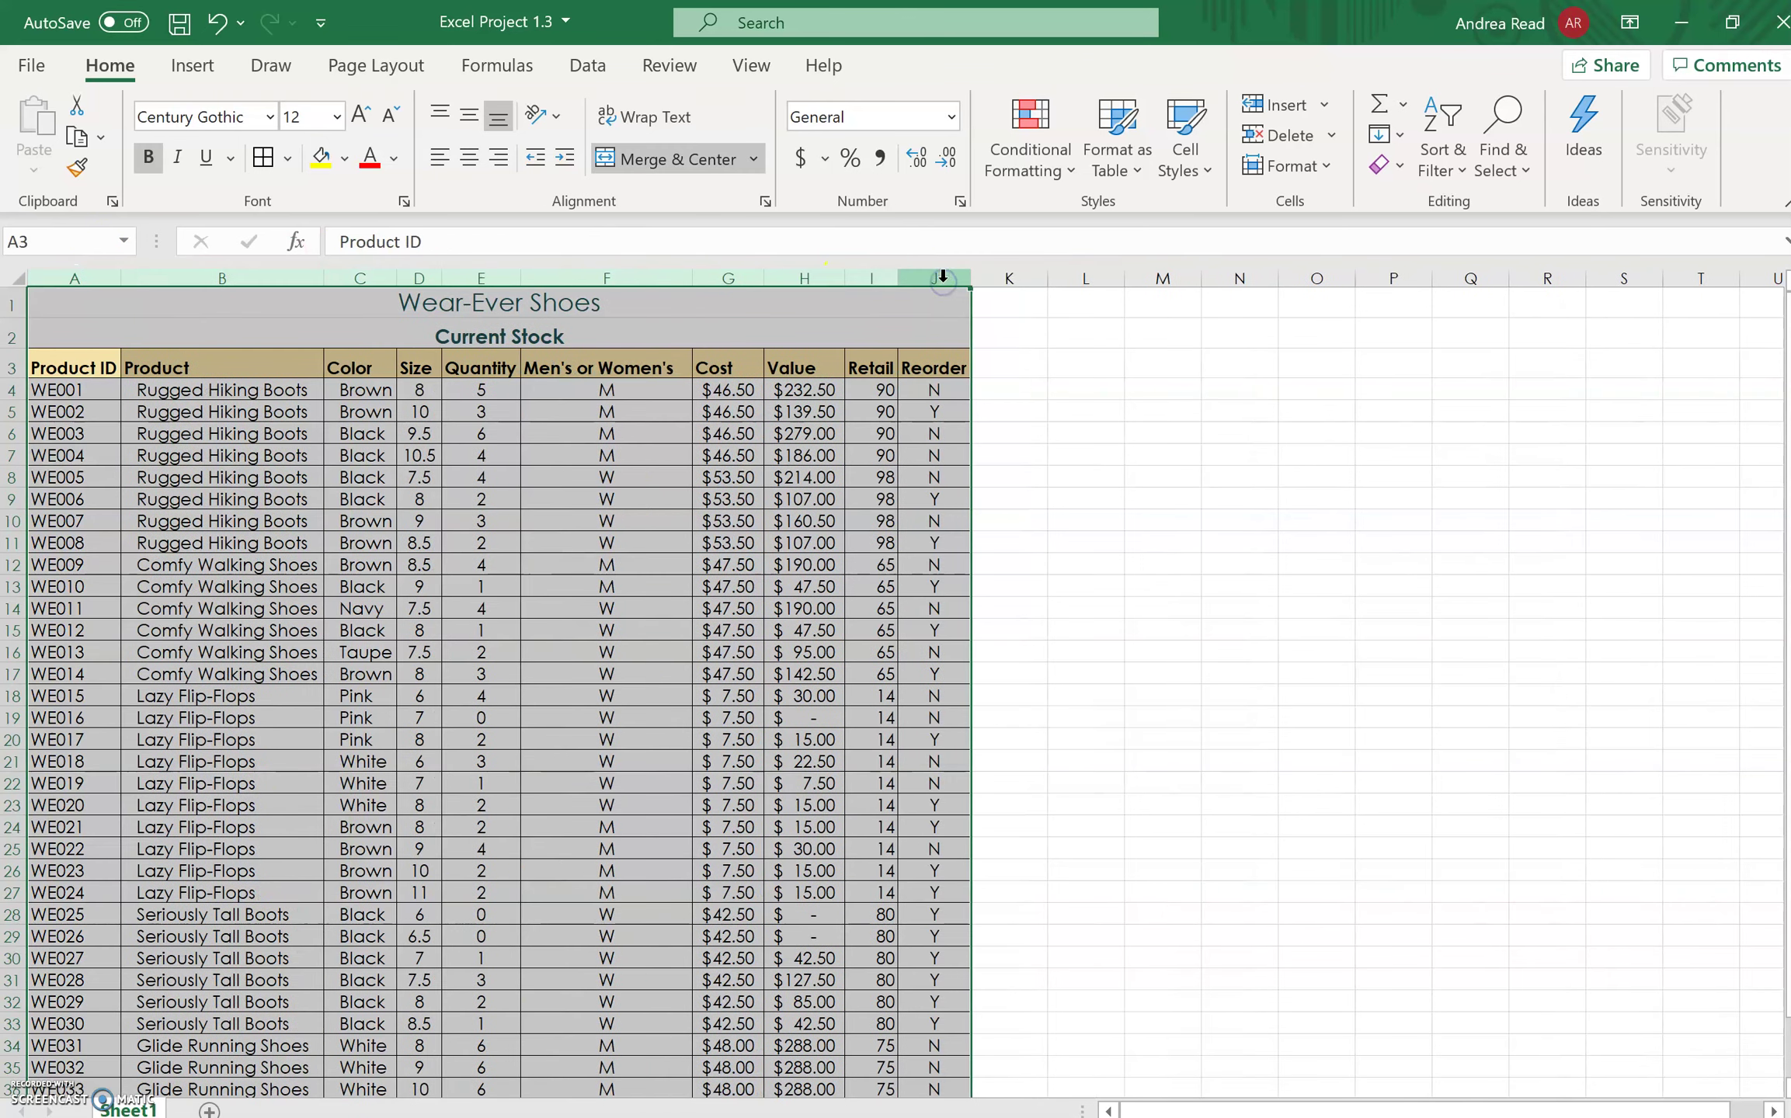
pyautogui.click(1320, 166)
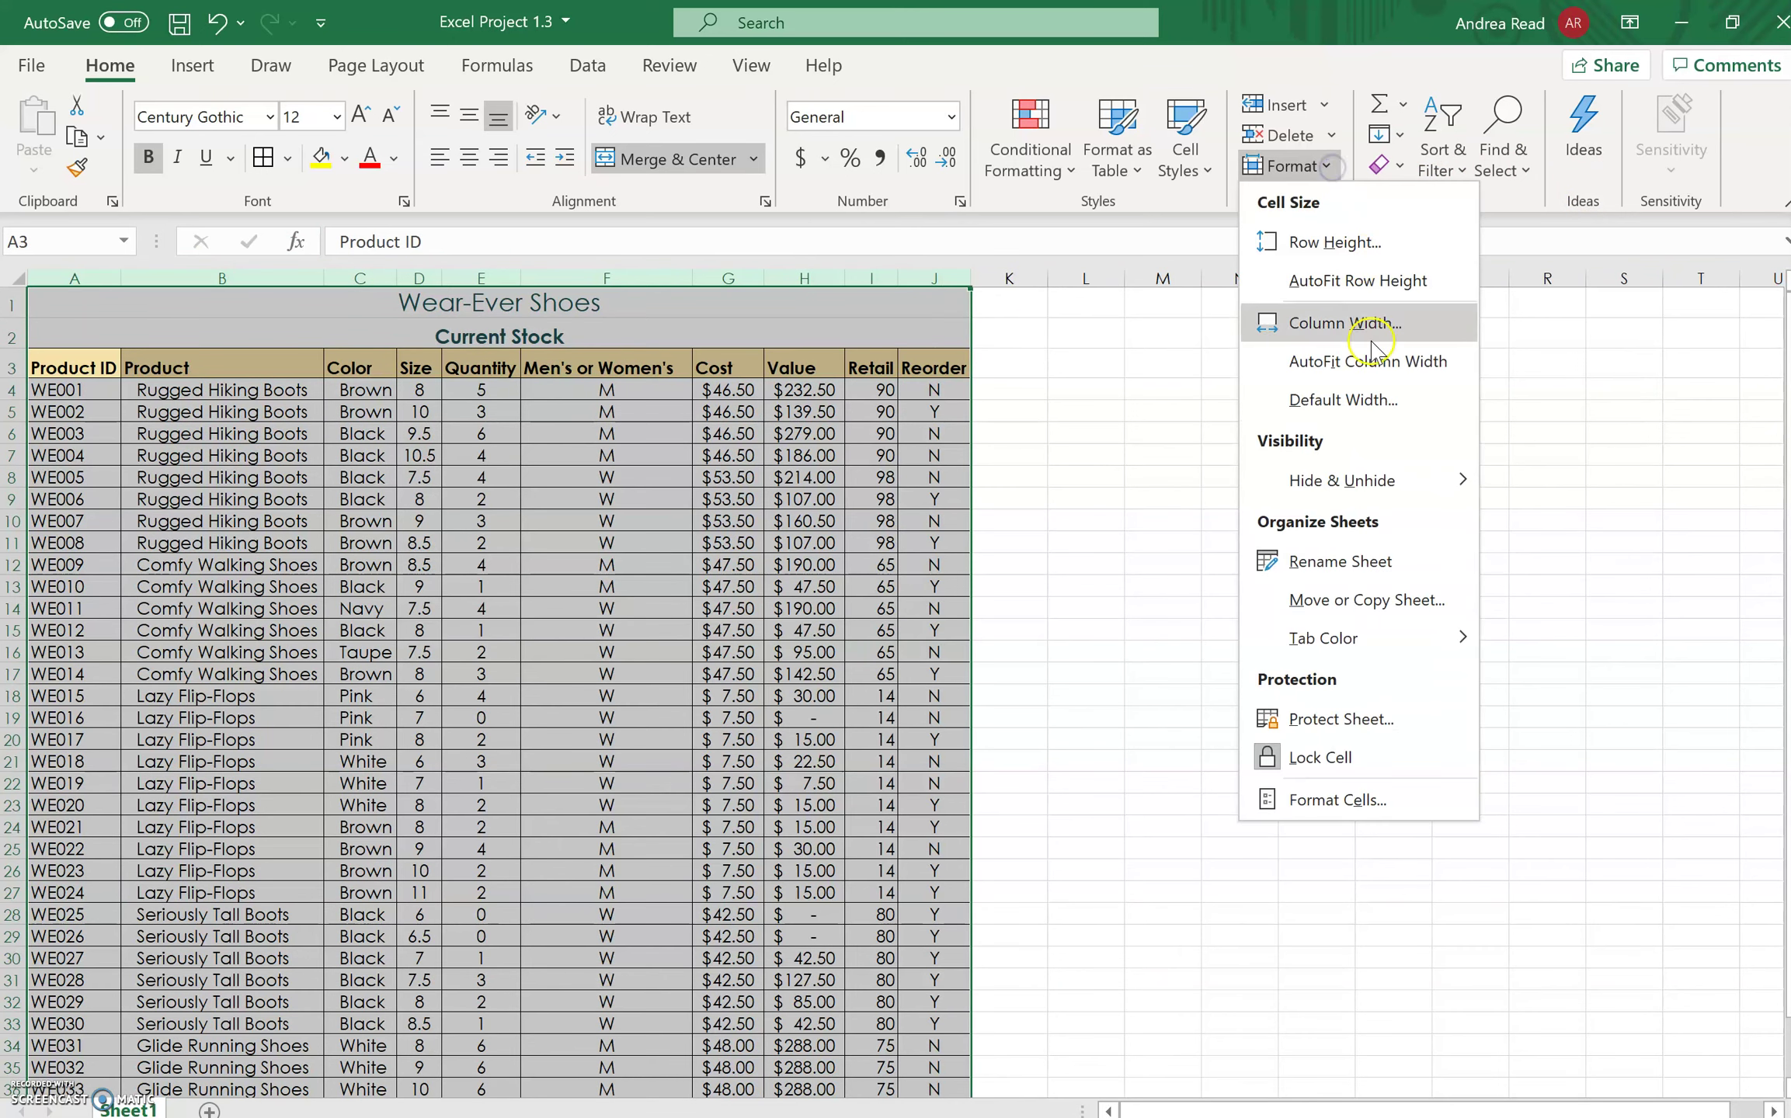
pyautogui.click(1051, 460)
pyautogui.click(256, 431)
pyautogui.click(247, 390)
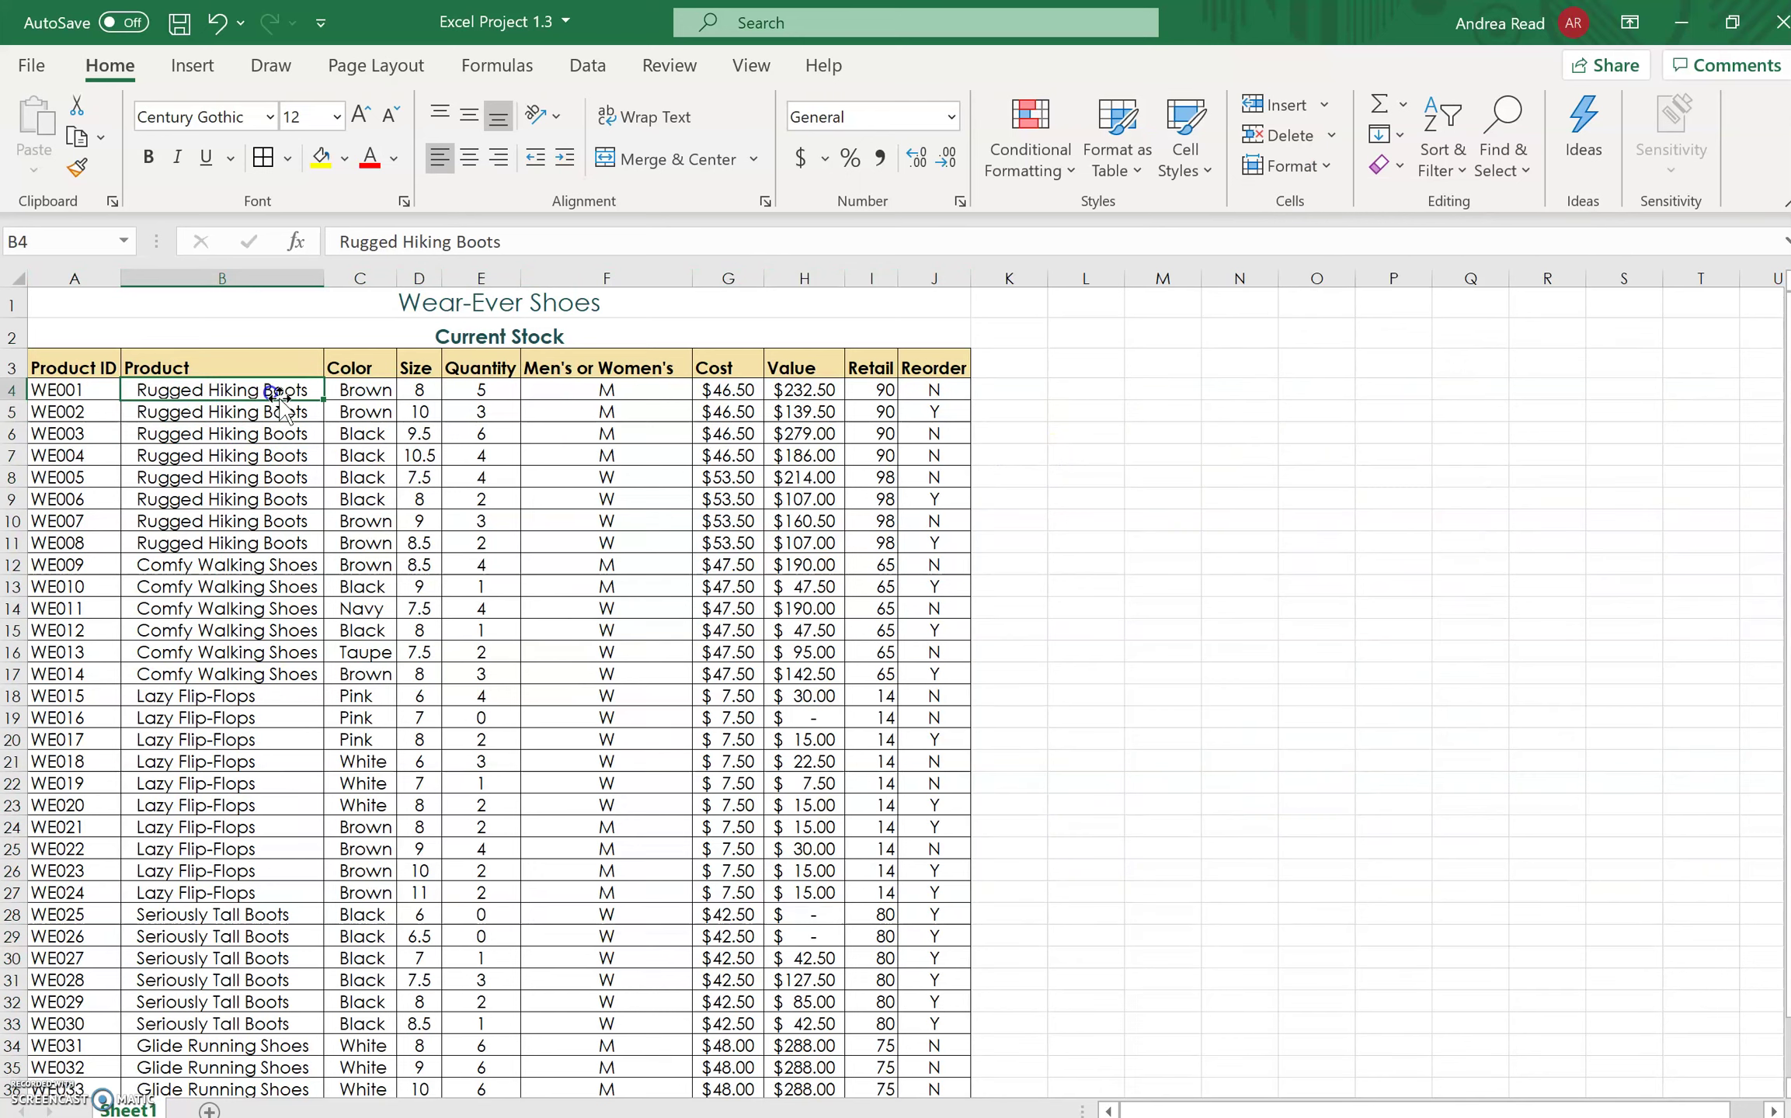
pyautogui.click(351, 391)
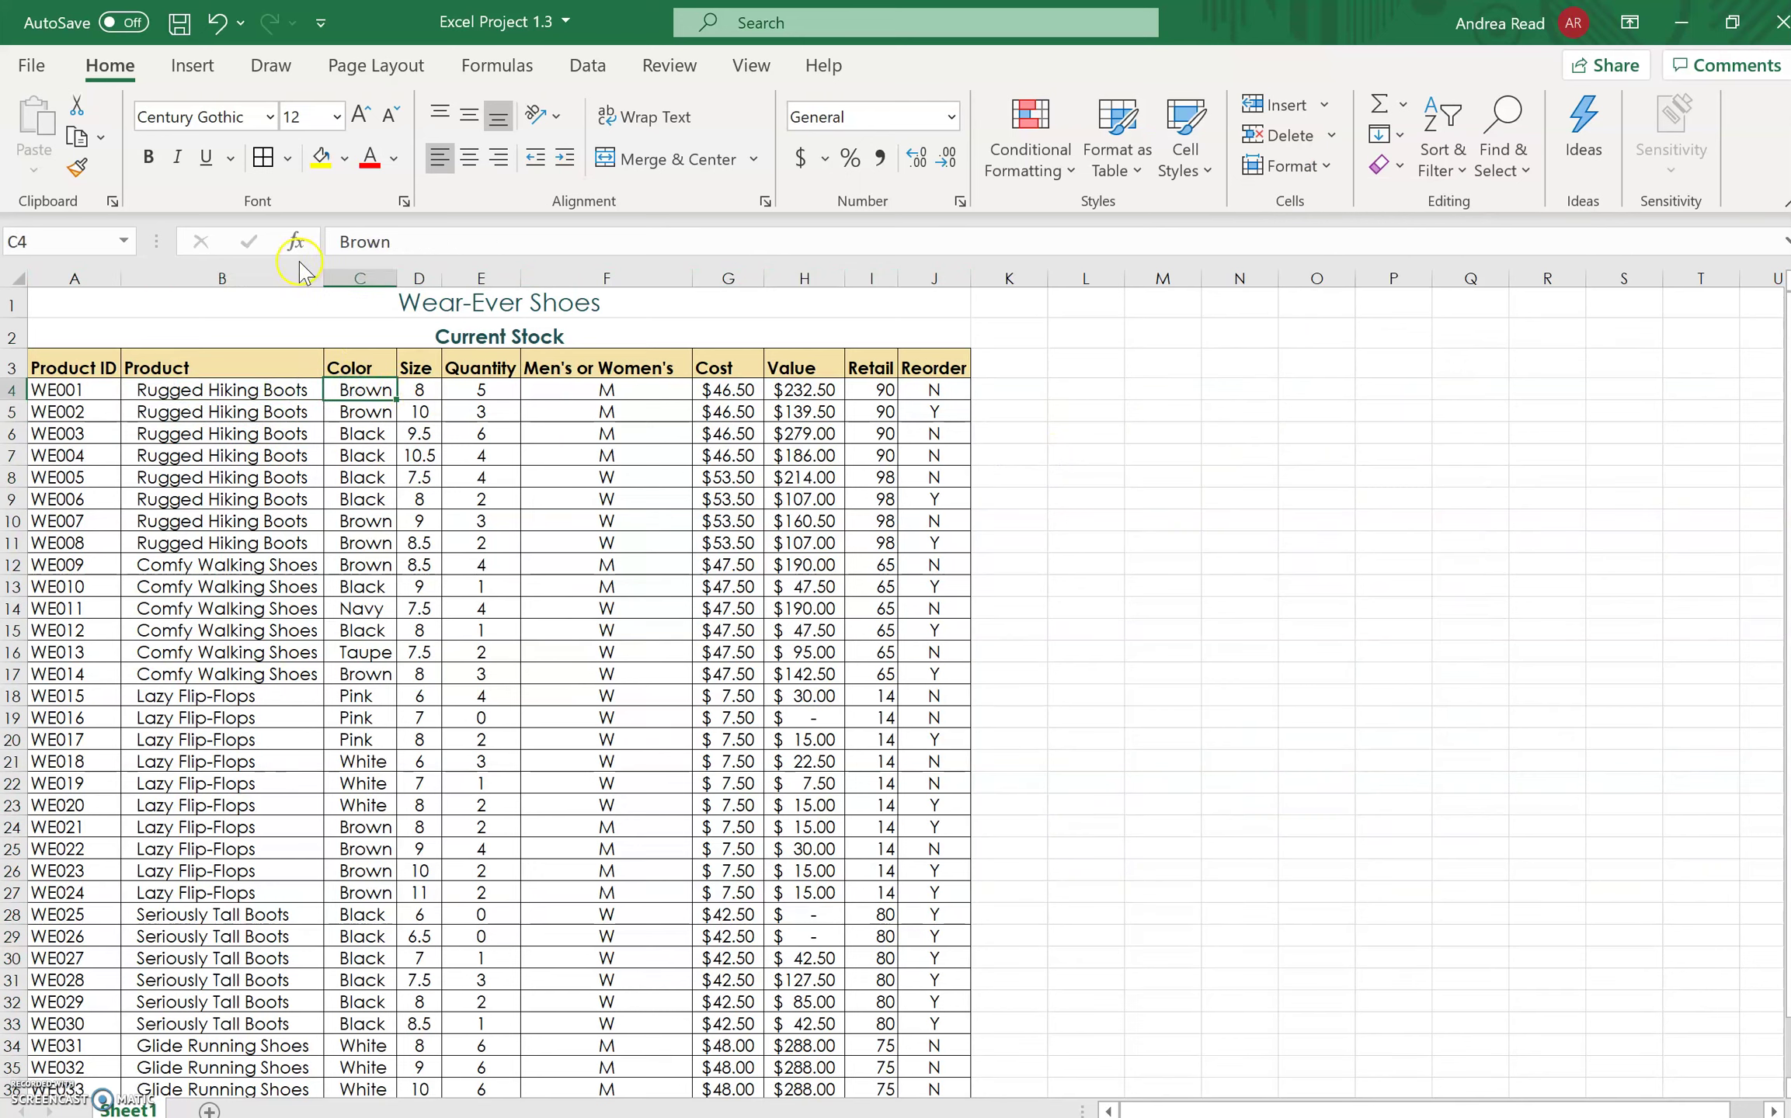
# Centre the header labels in A3:J3, Product ID through Reorder.
pyautogui.moveTo(397, 278); pyautogui.dragTo(323, 281)
pyautogui.moveTo(61, 362); pyautogui.dragTo(920, 369)
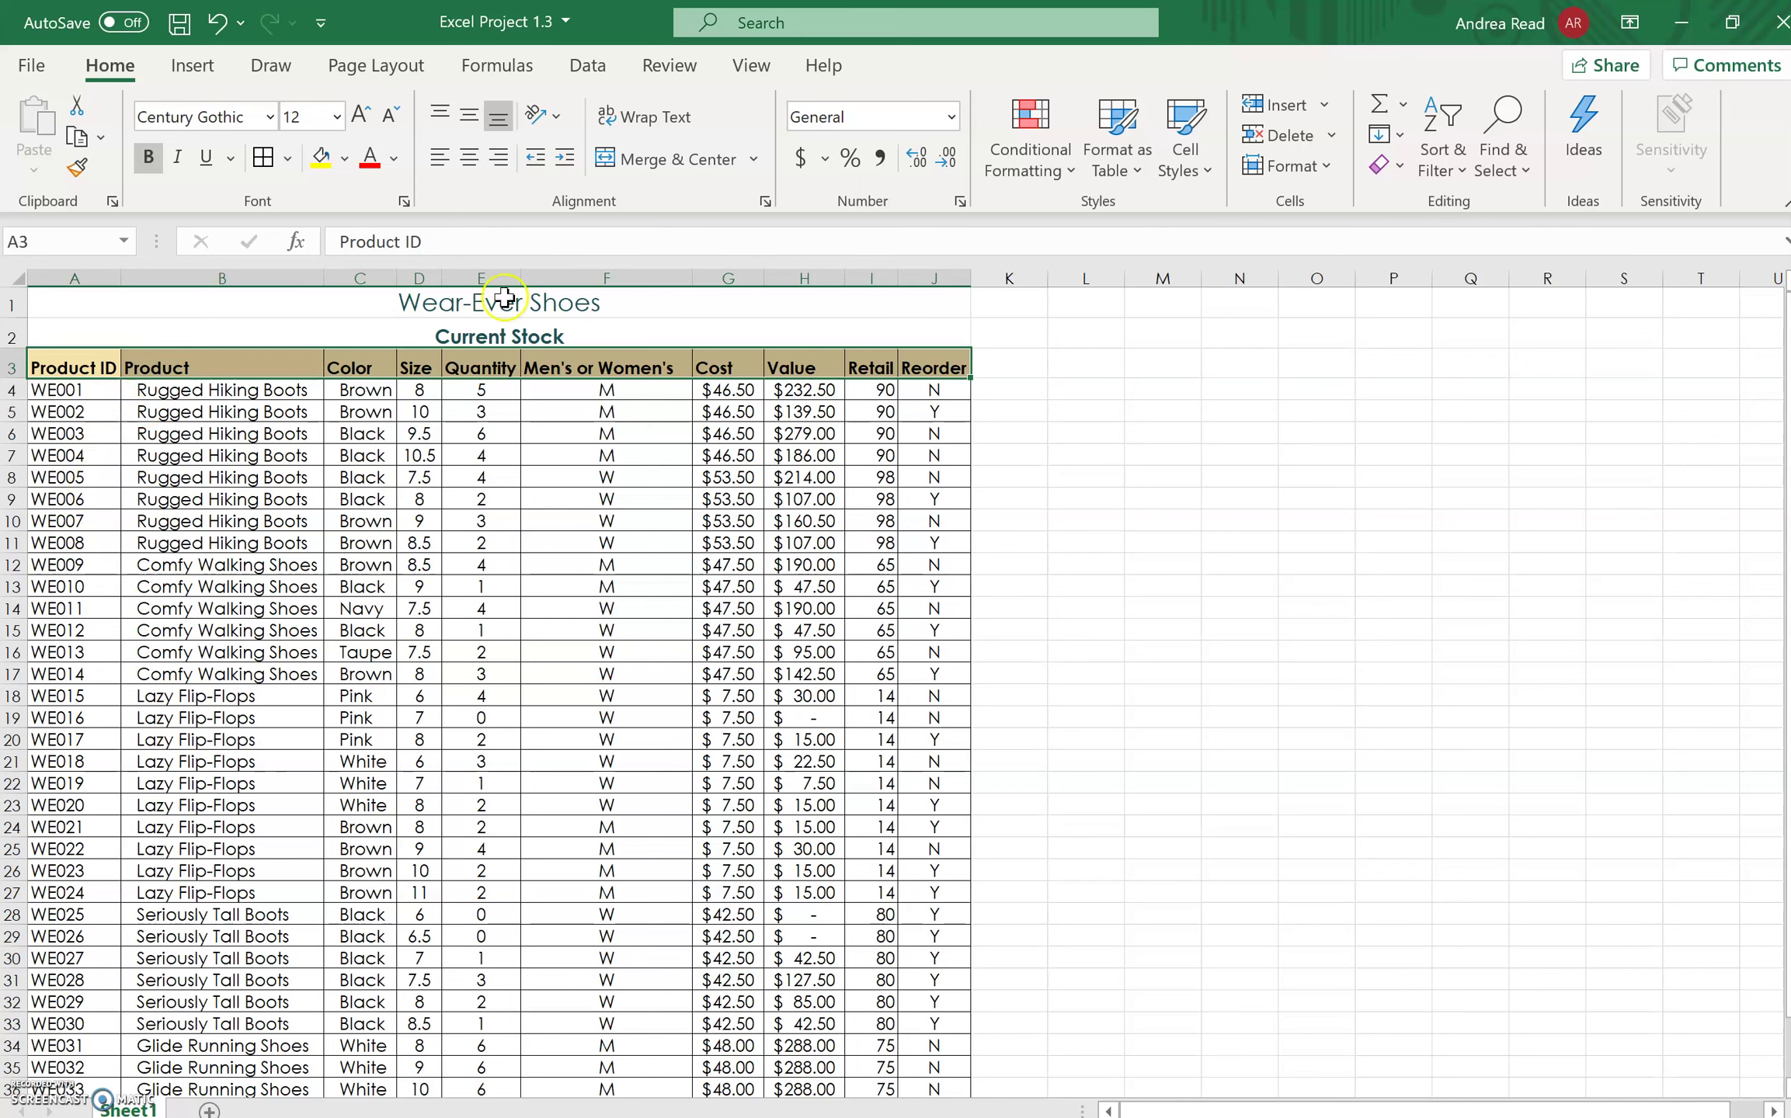
pyautogui.click(467, 160)
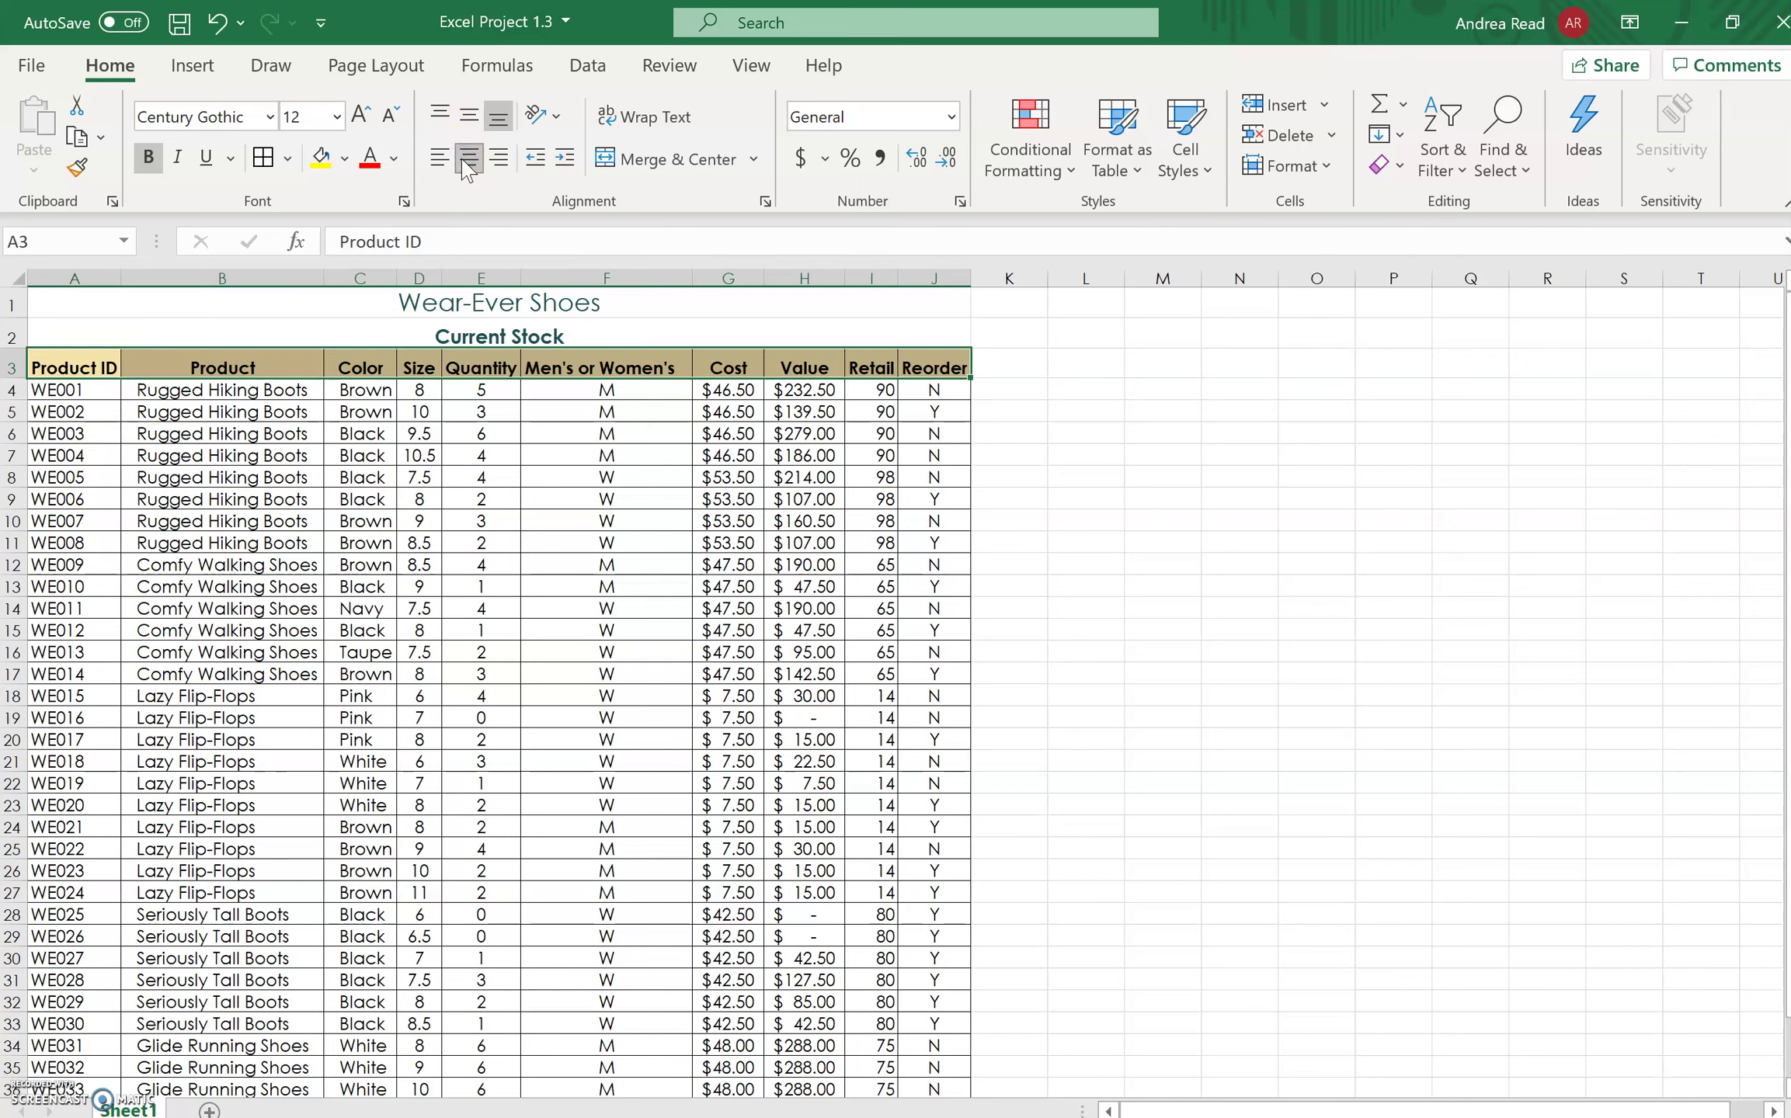
pyautogui.click(449, 161)
pyautogui.click(1316, 630)
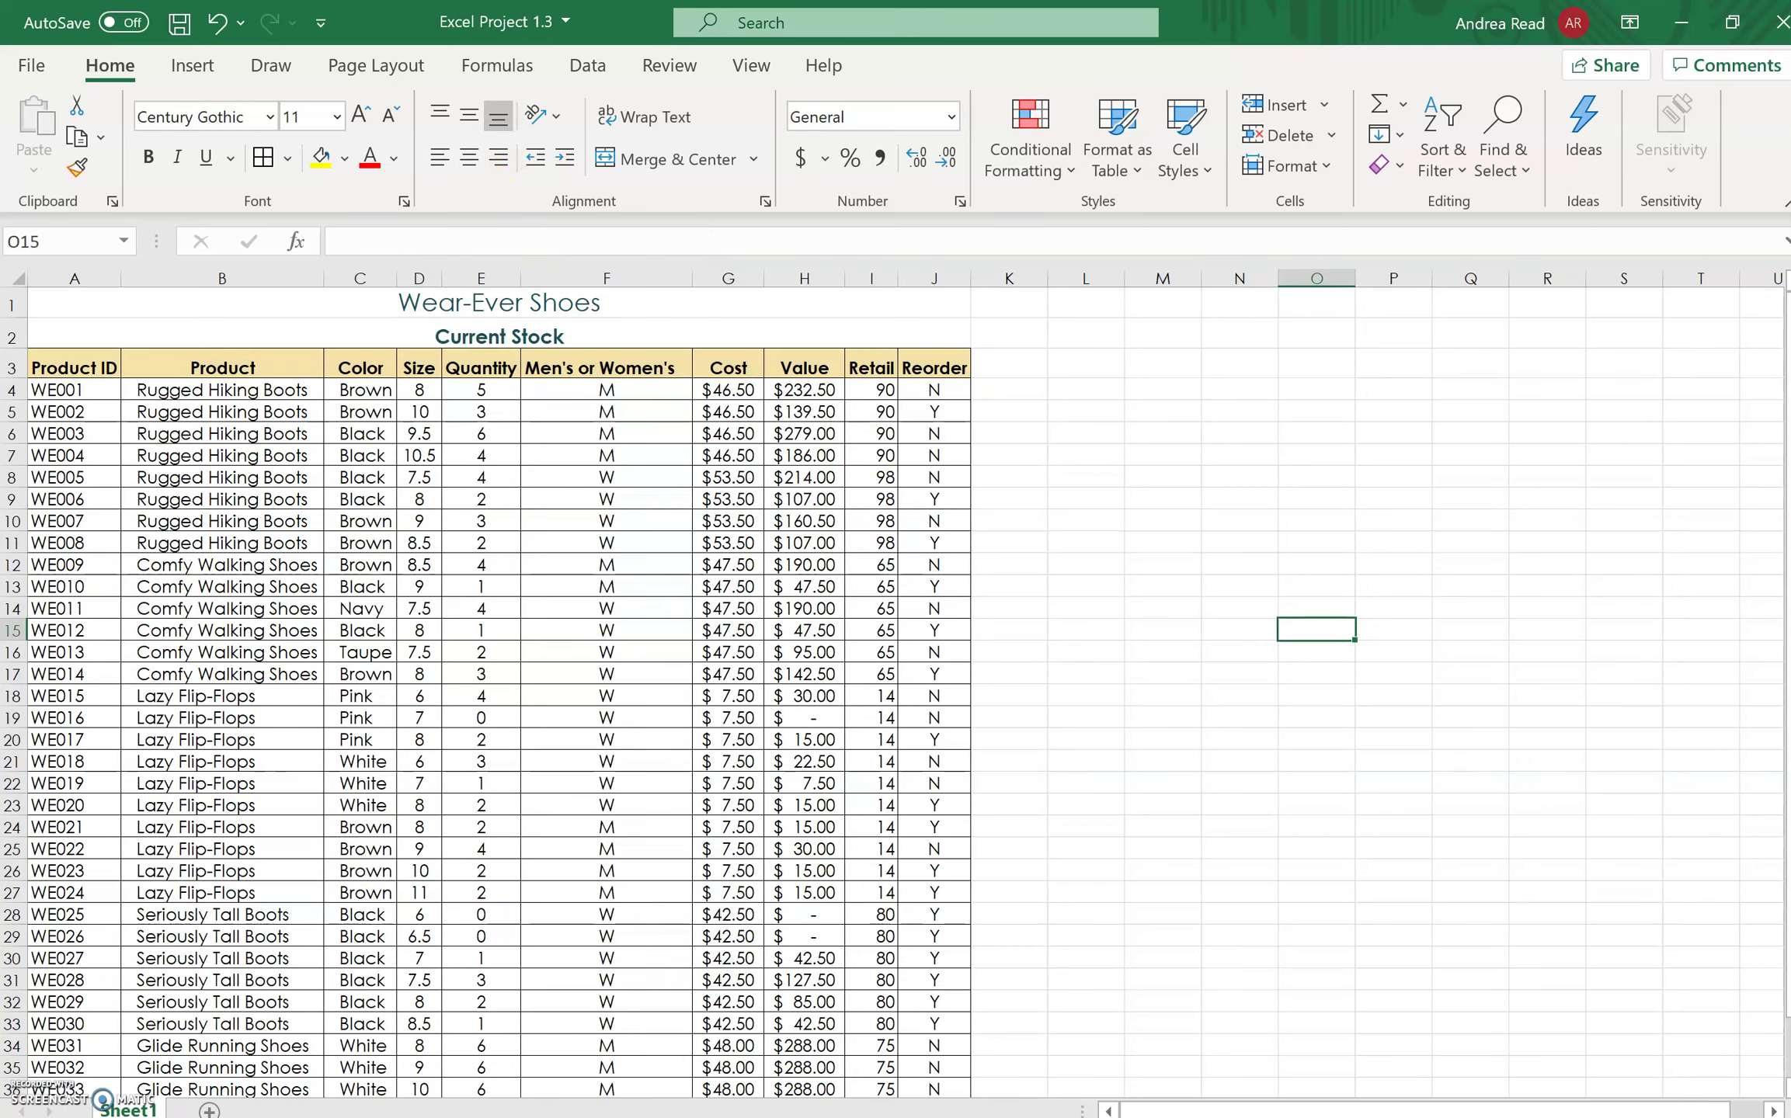
# Insert a blank column B before Product and type the heading 'Disc?' in B3.
pyautogui.scroll(5, 1428, 926)
pyautogui.scroll(3, 1448, 978)
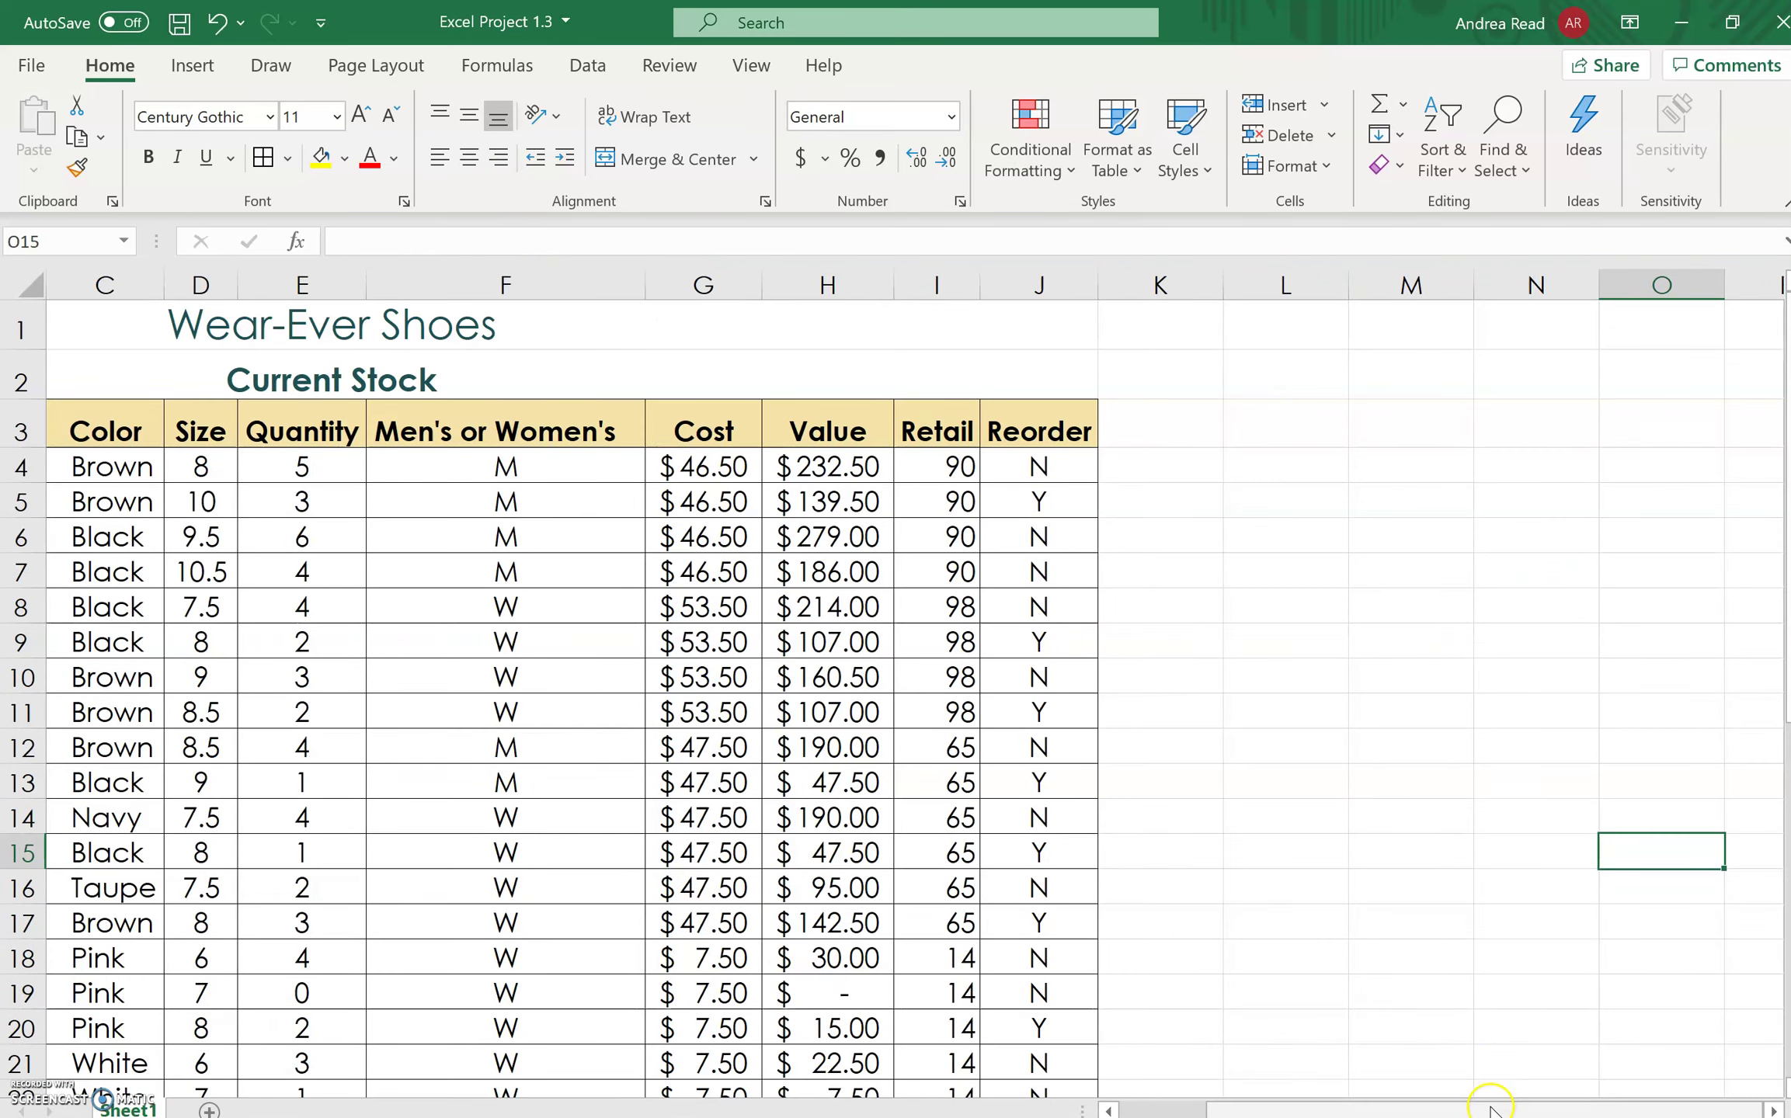
pyautogui.moveTo(1489, 1109); pyautogui.dragTo(1401, 1109)
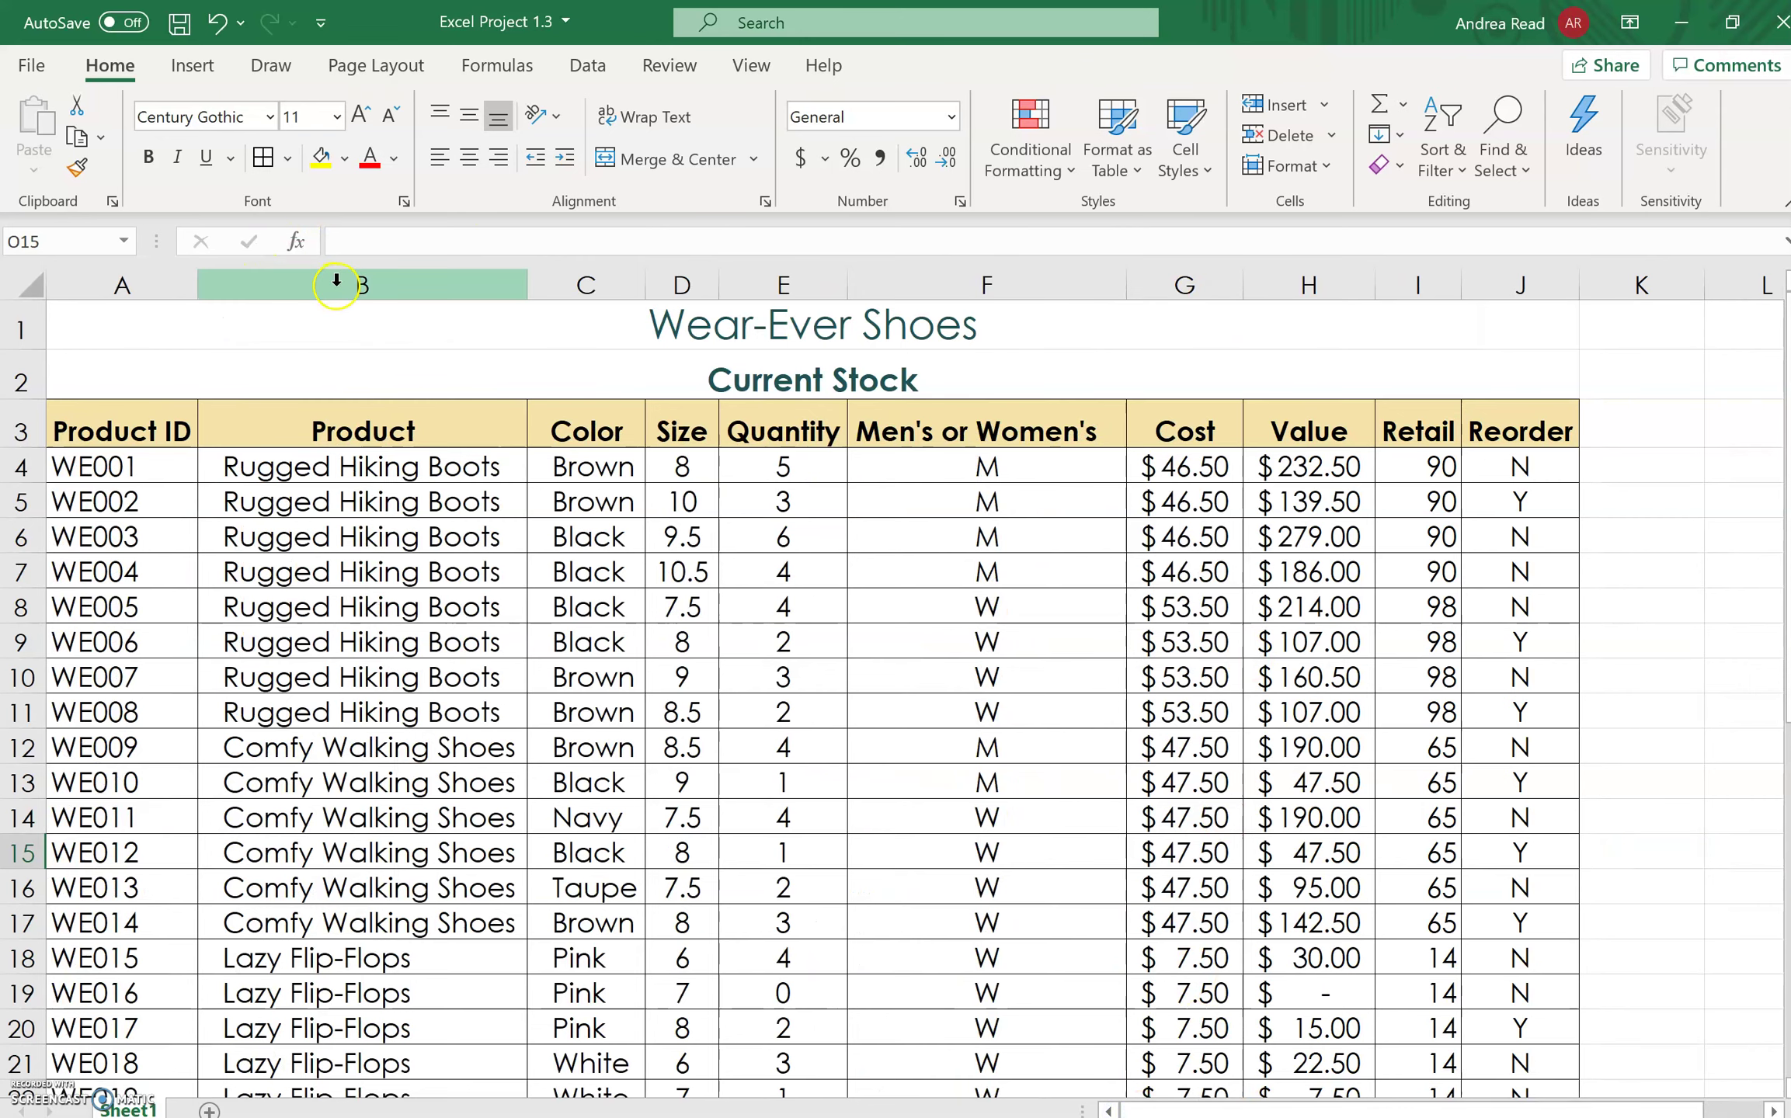
pyautogui.rightClick(336, 285)
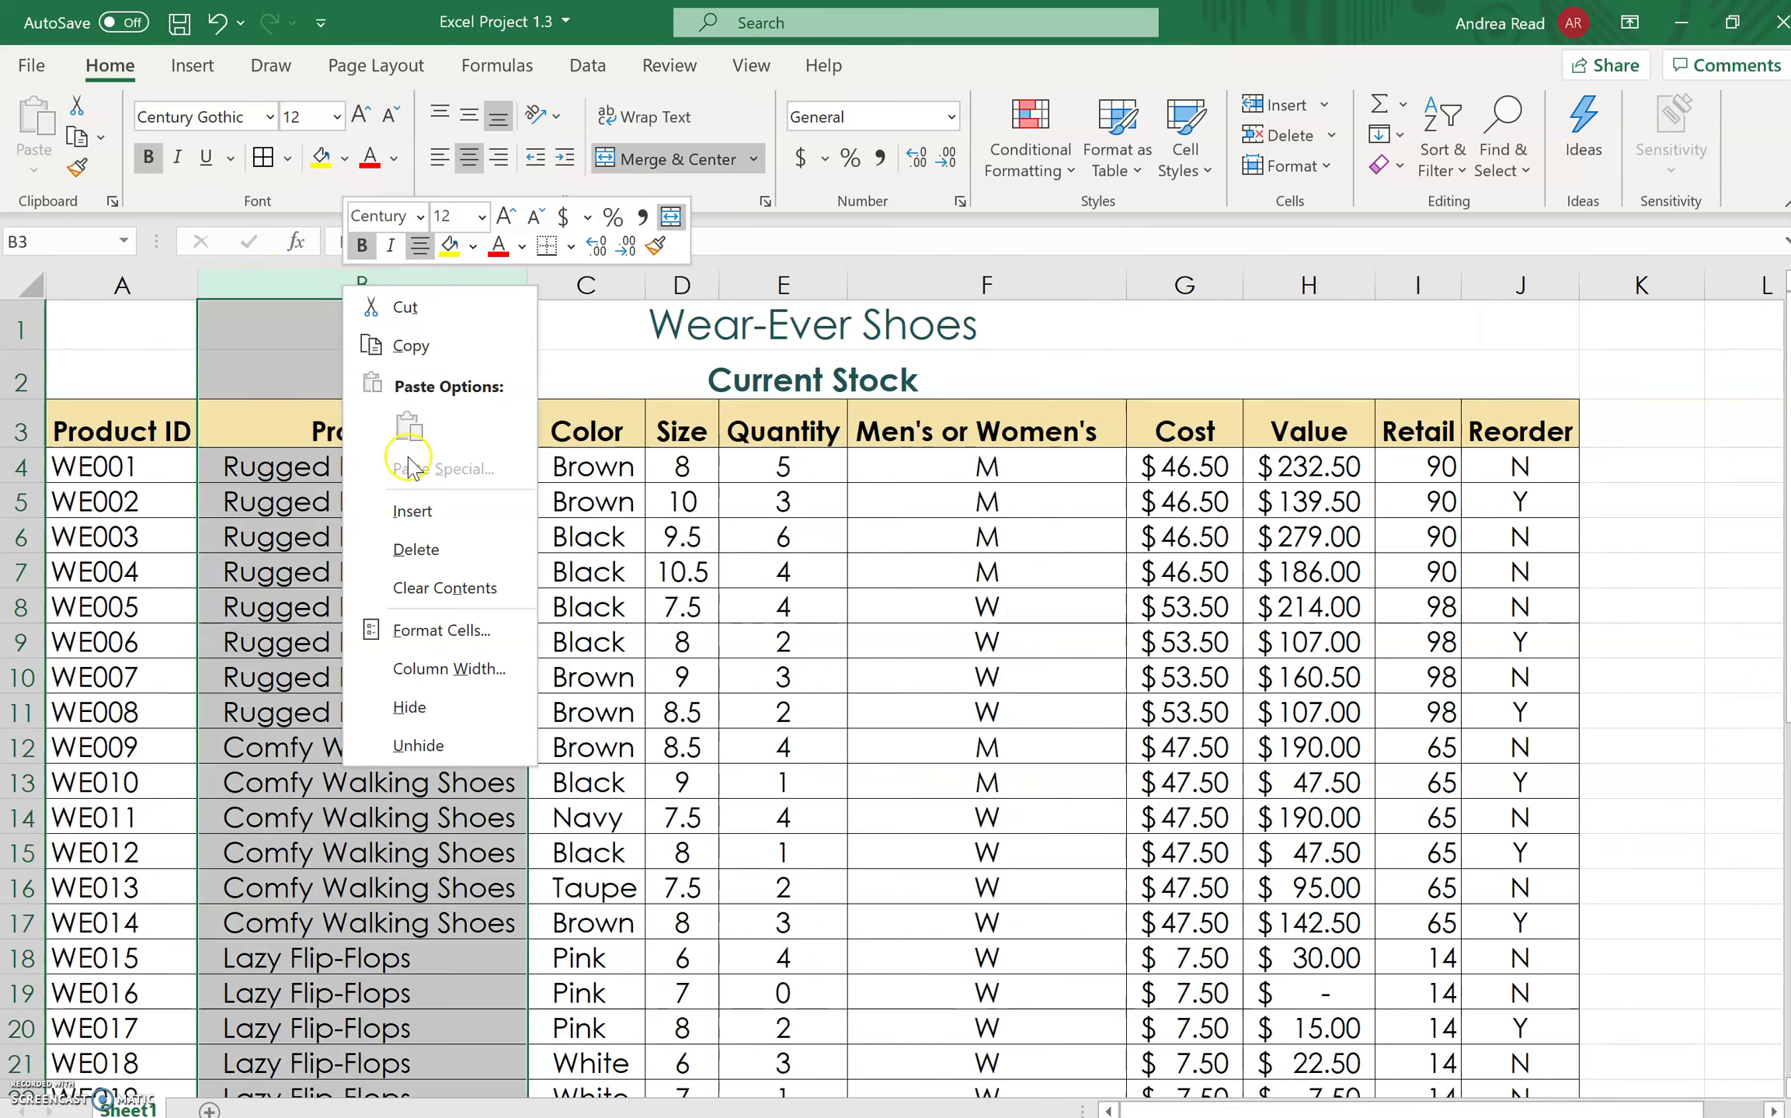
pyautogui.click(413, 511)
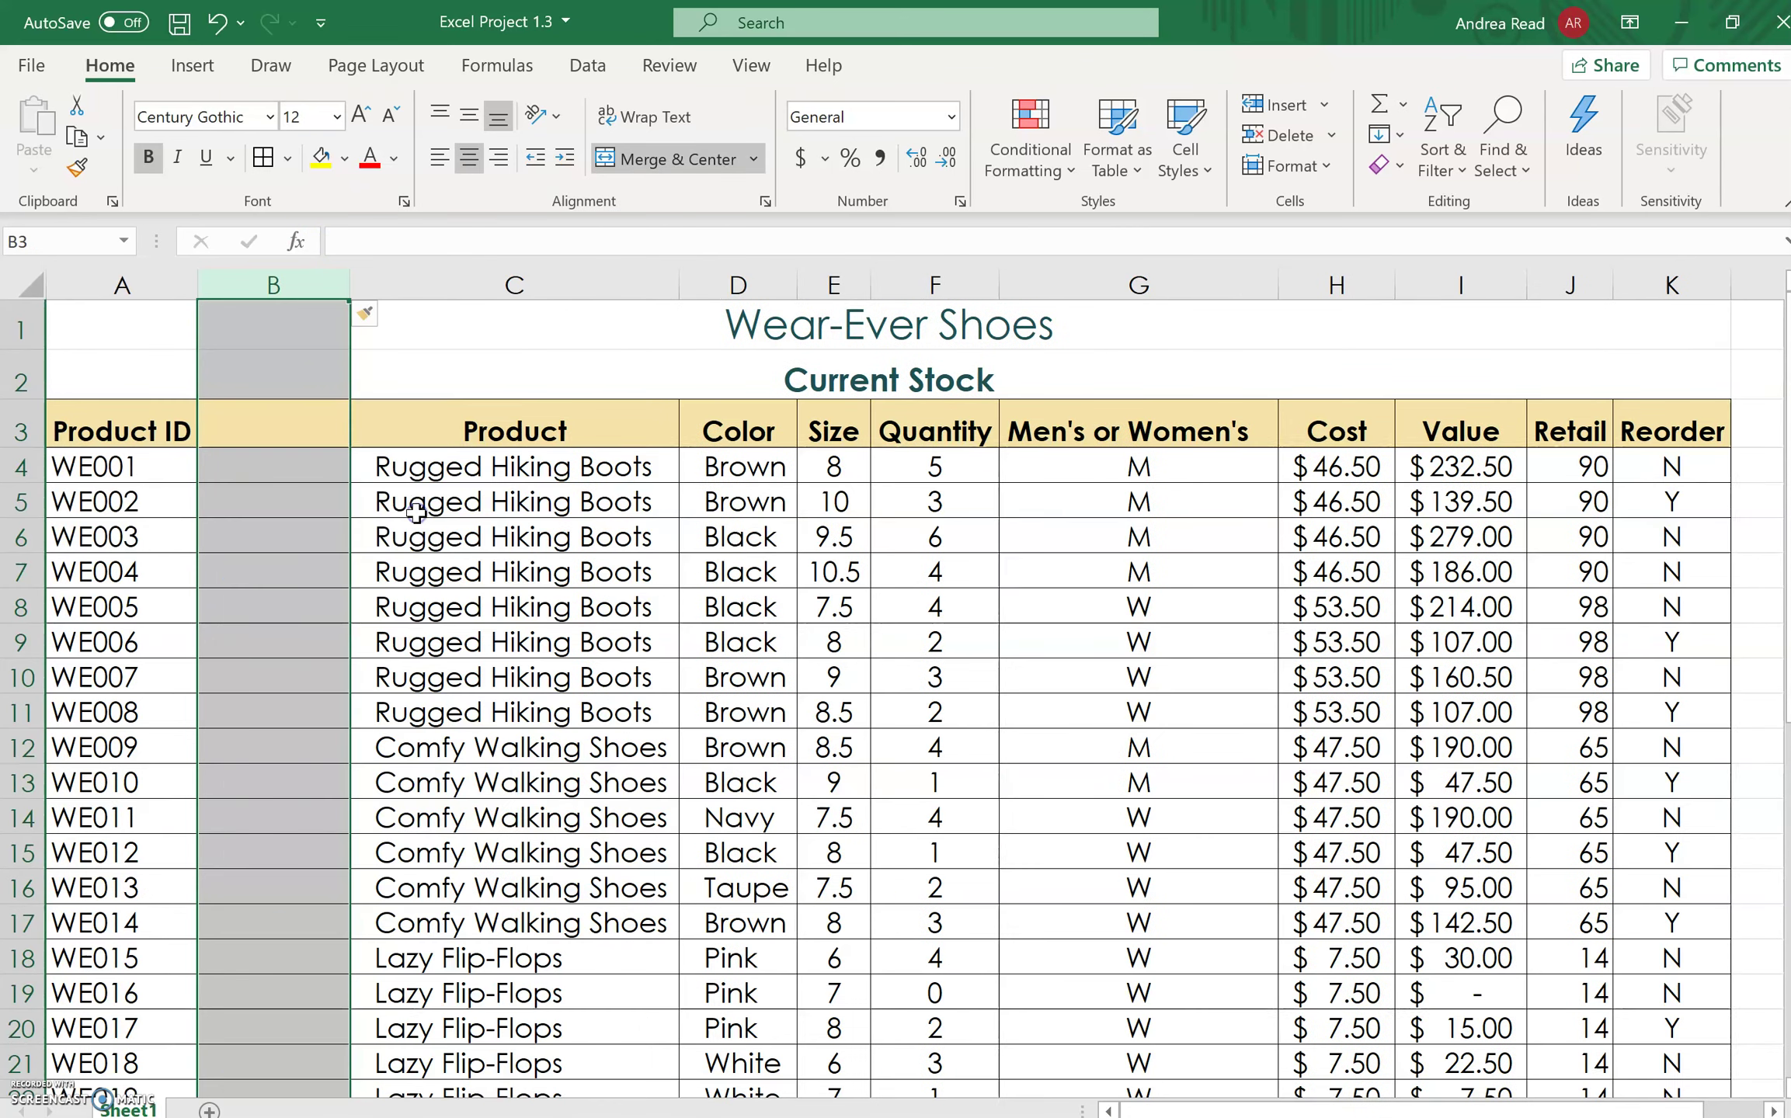
pyautogui.click(270, 435)
pyautogui.write('D')
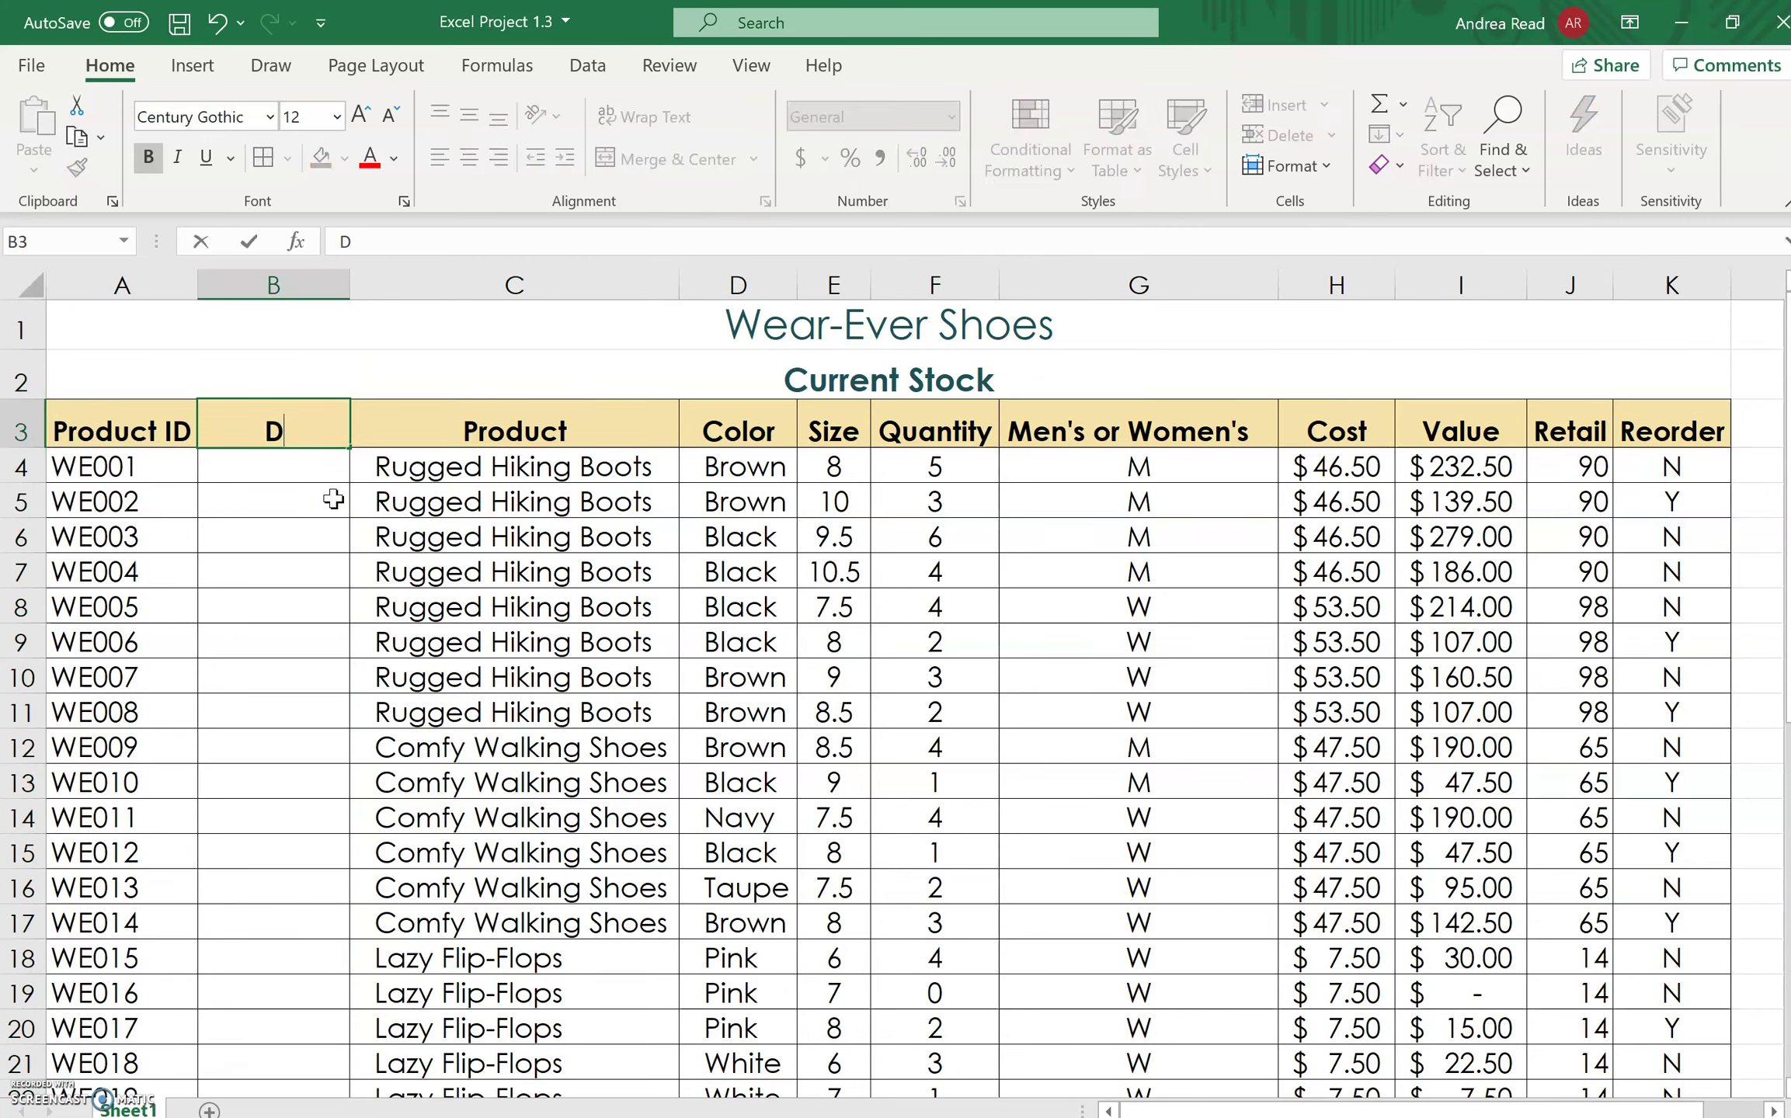
pyautogui.write('isc?')
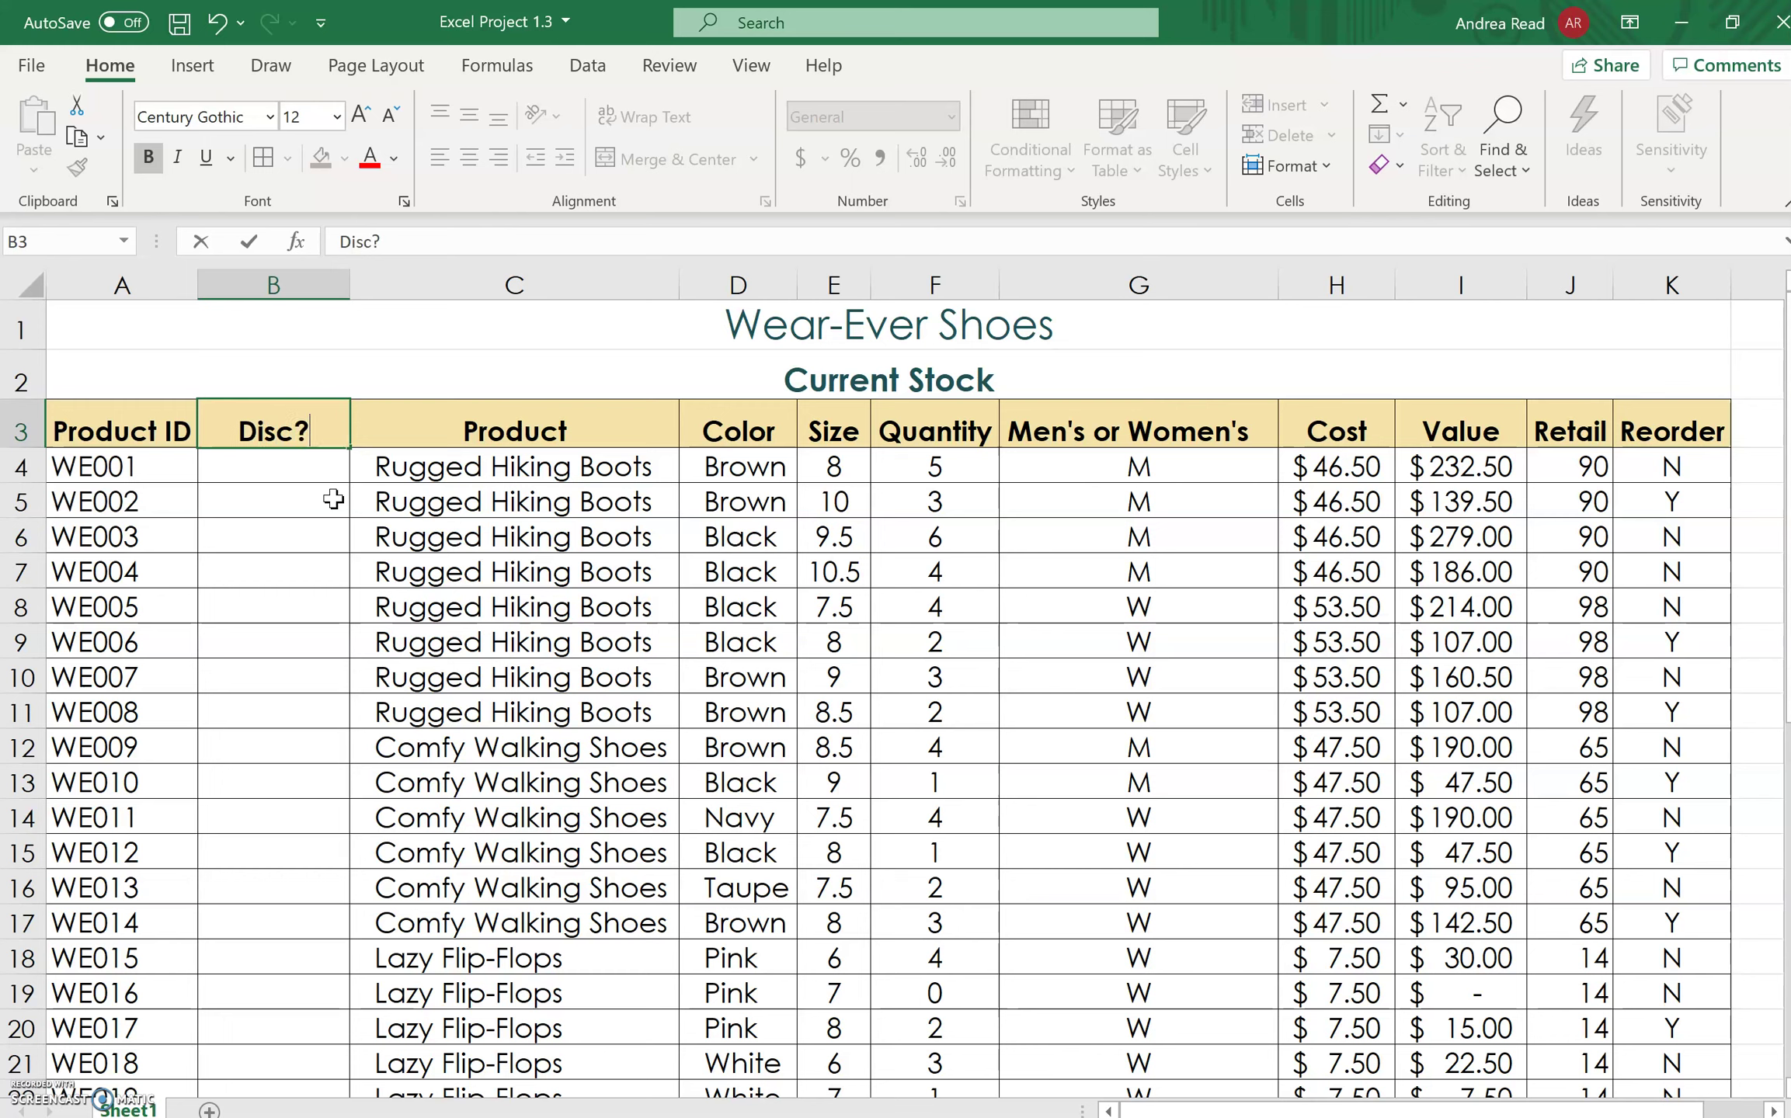
# Enter No, No, Yes in cells B4, B5 and B6 under the Disc? header.
pyautogui.click(303, 470)
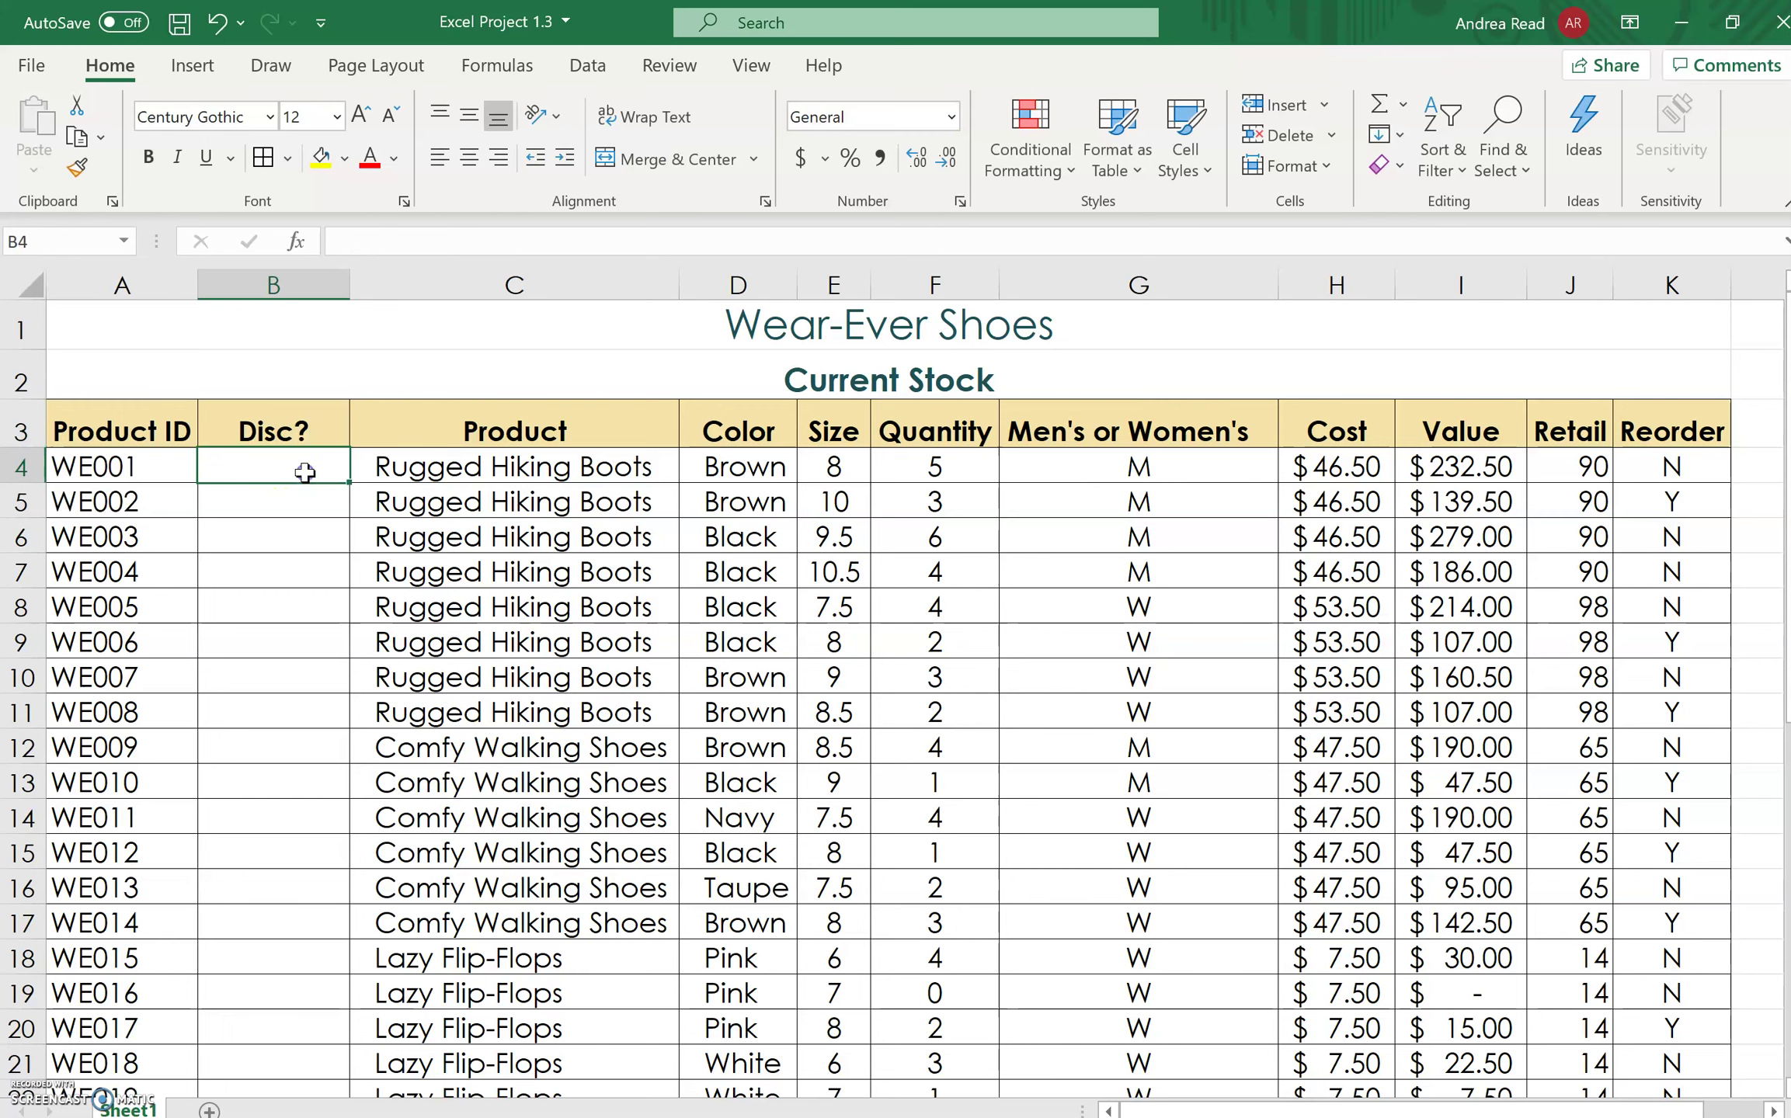
pyautogui.write('No')
pyautogui.press('Return')
pyautogui.write('No')
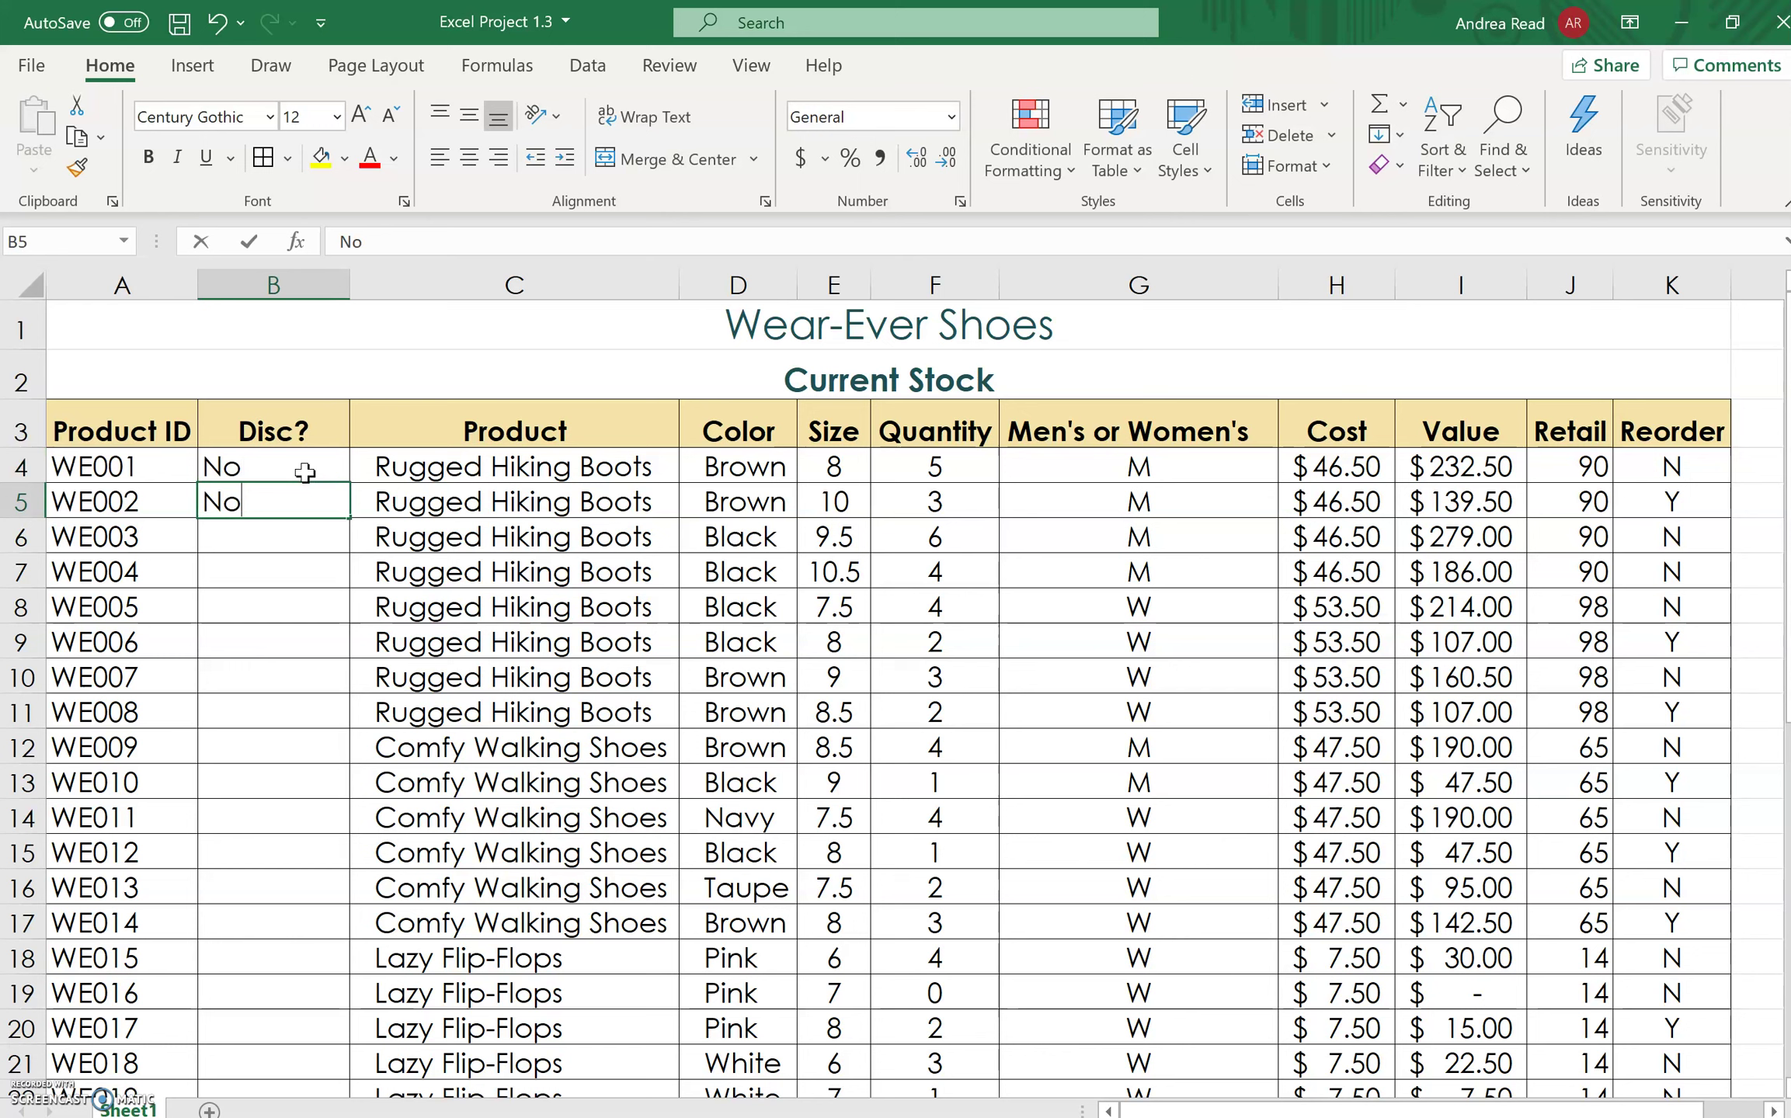
pyautogui.press('Return')
pyautogui.write('Y')
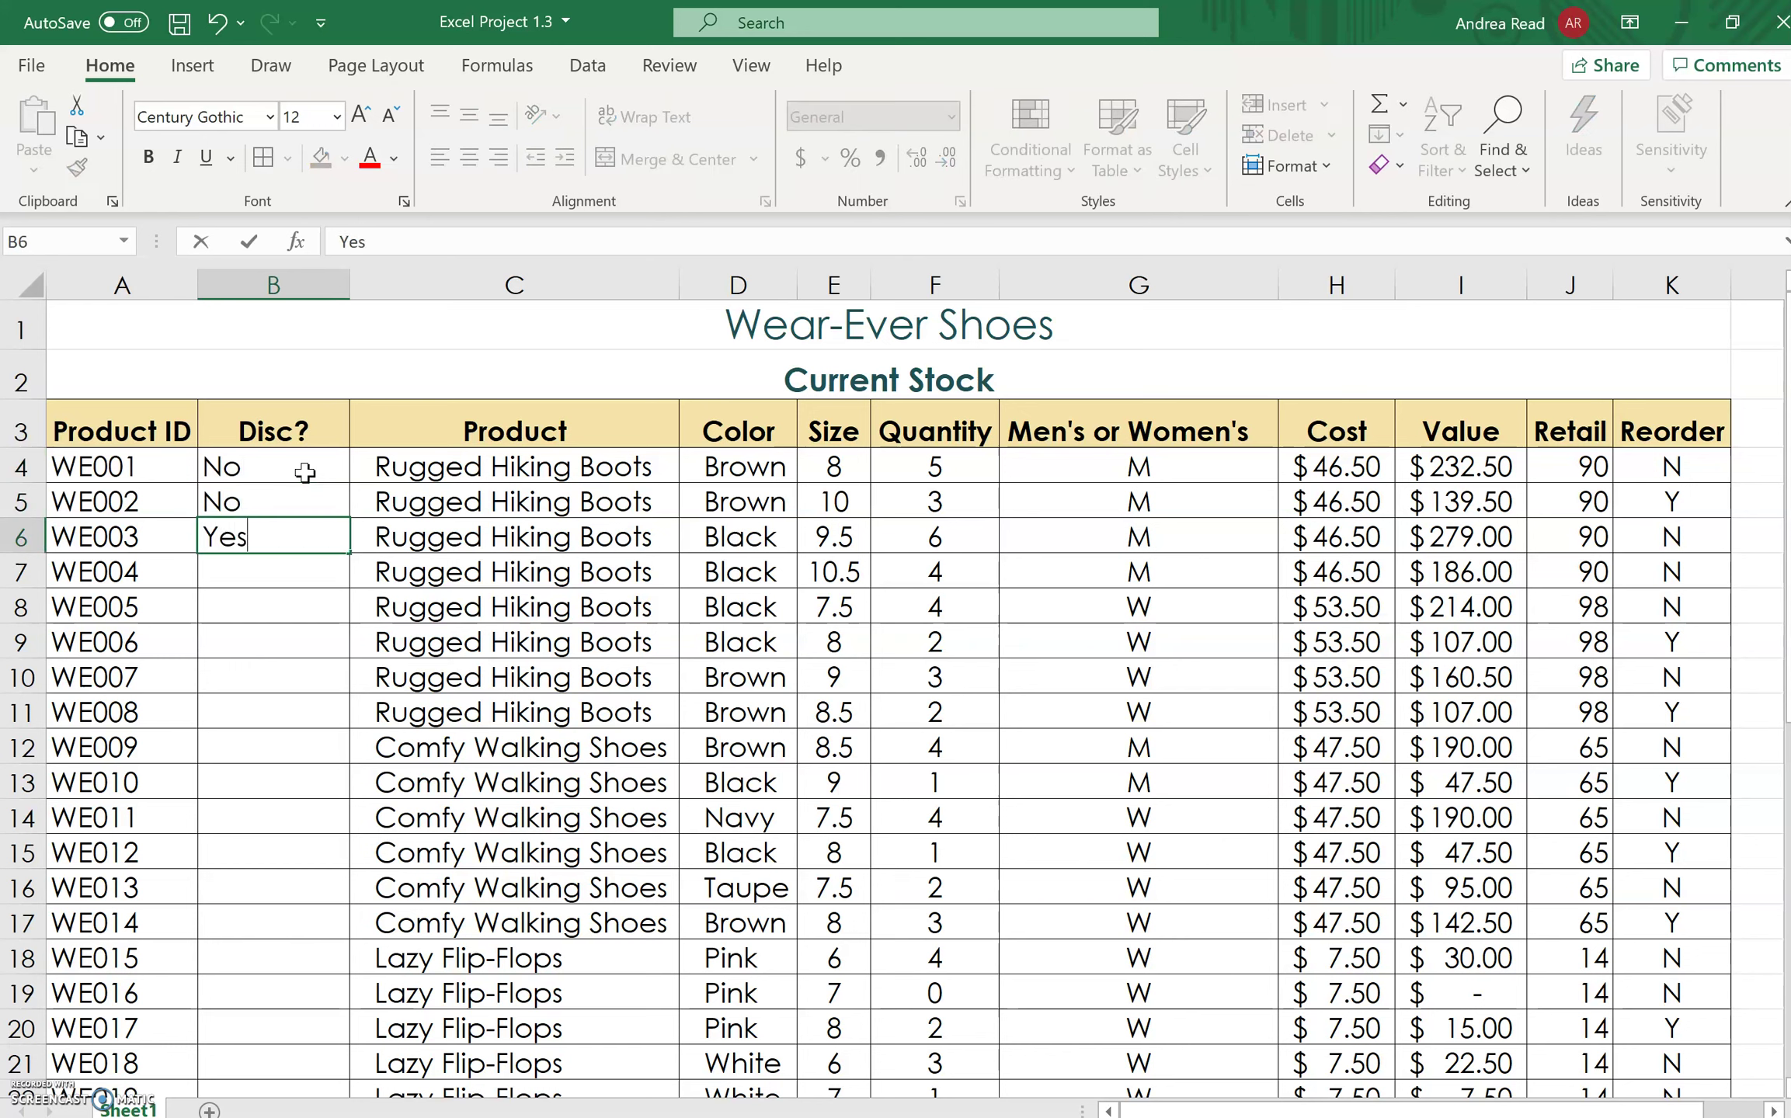
pyautogui.write('es')
pyautogui.press('Return')
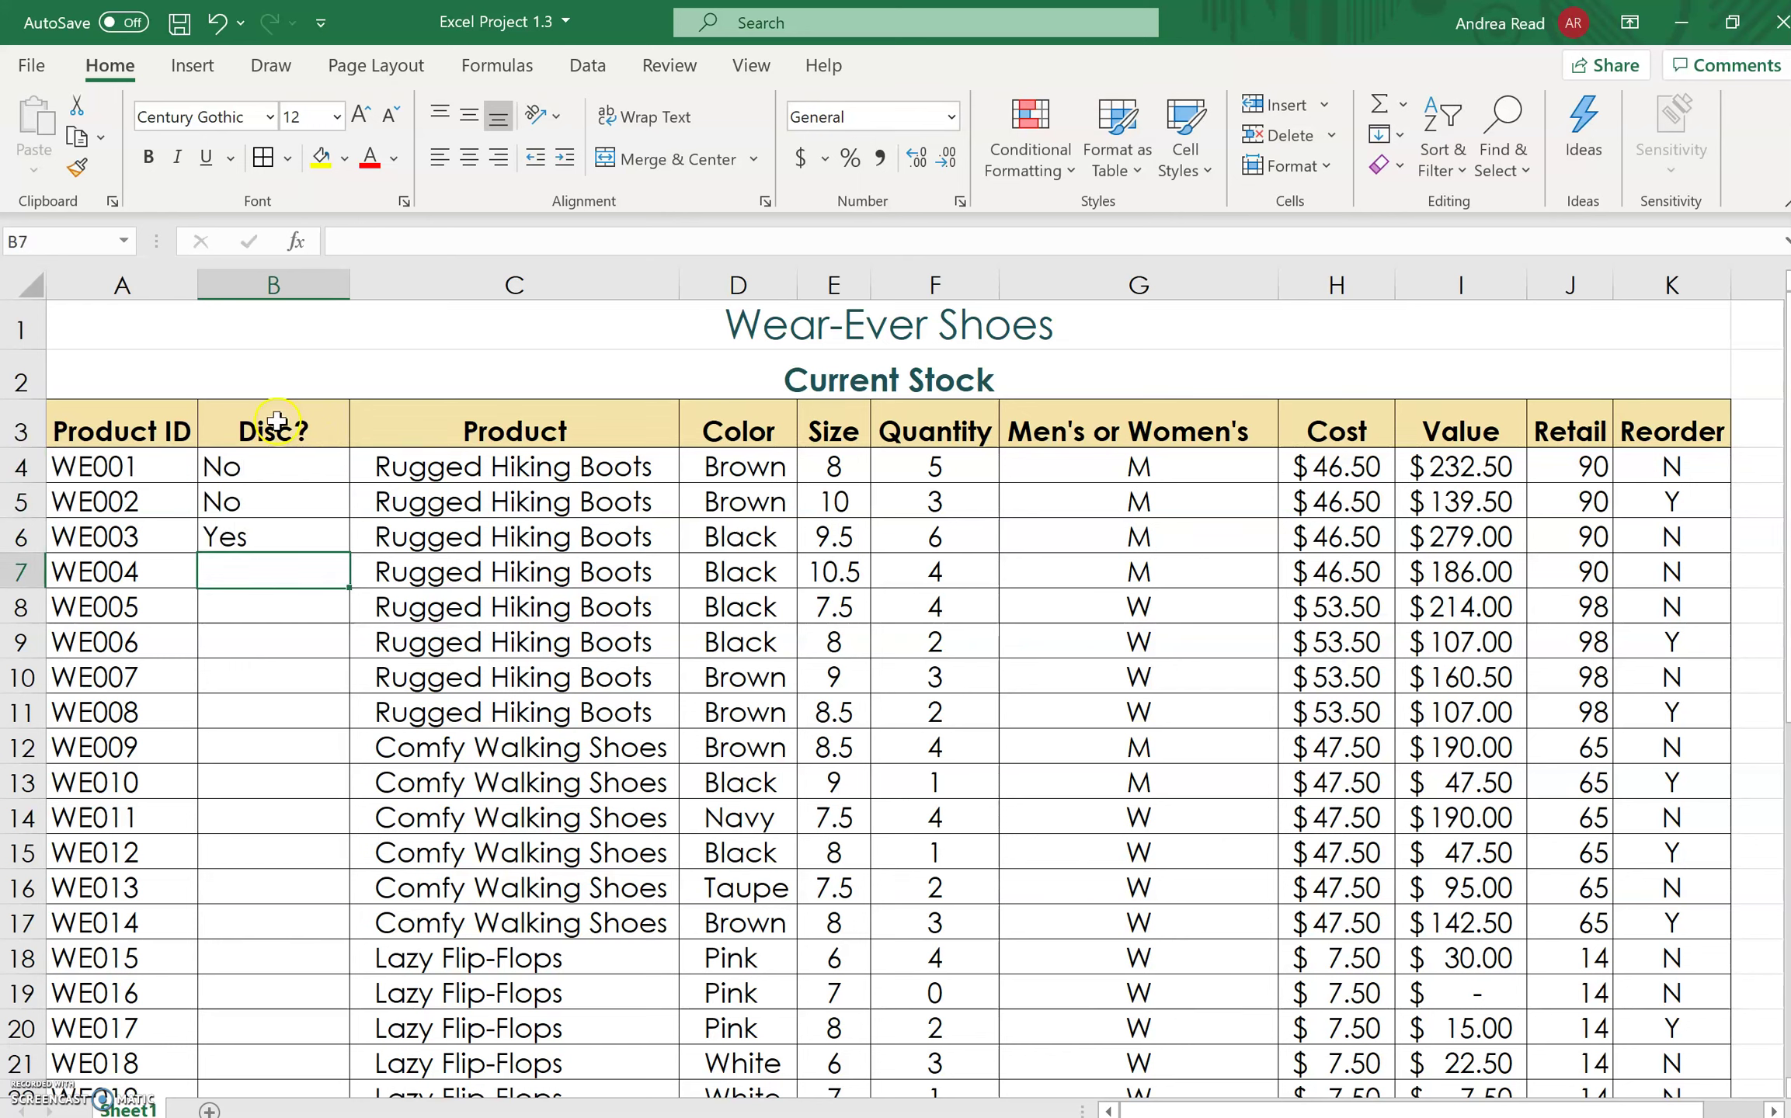
# Centre the three entries and fill the No, No, Yes pattern down through all 36 products.
pyautogui.moveTo(270, 463); pyautogui.dragTo(264, 544)
pyautogui.click(468, 158)
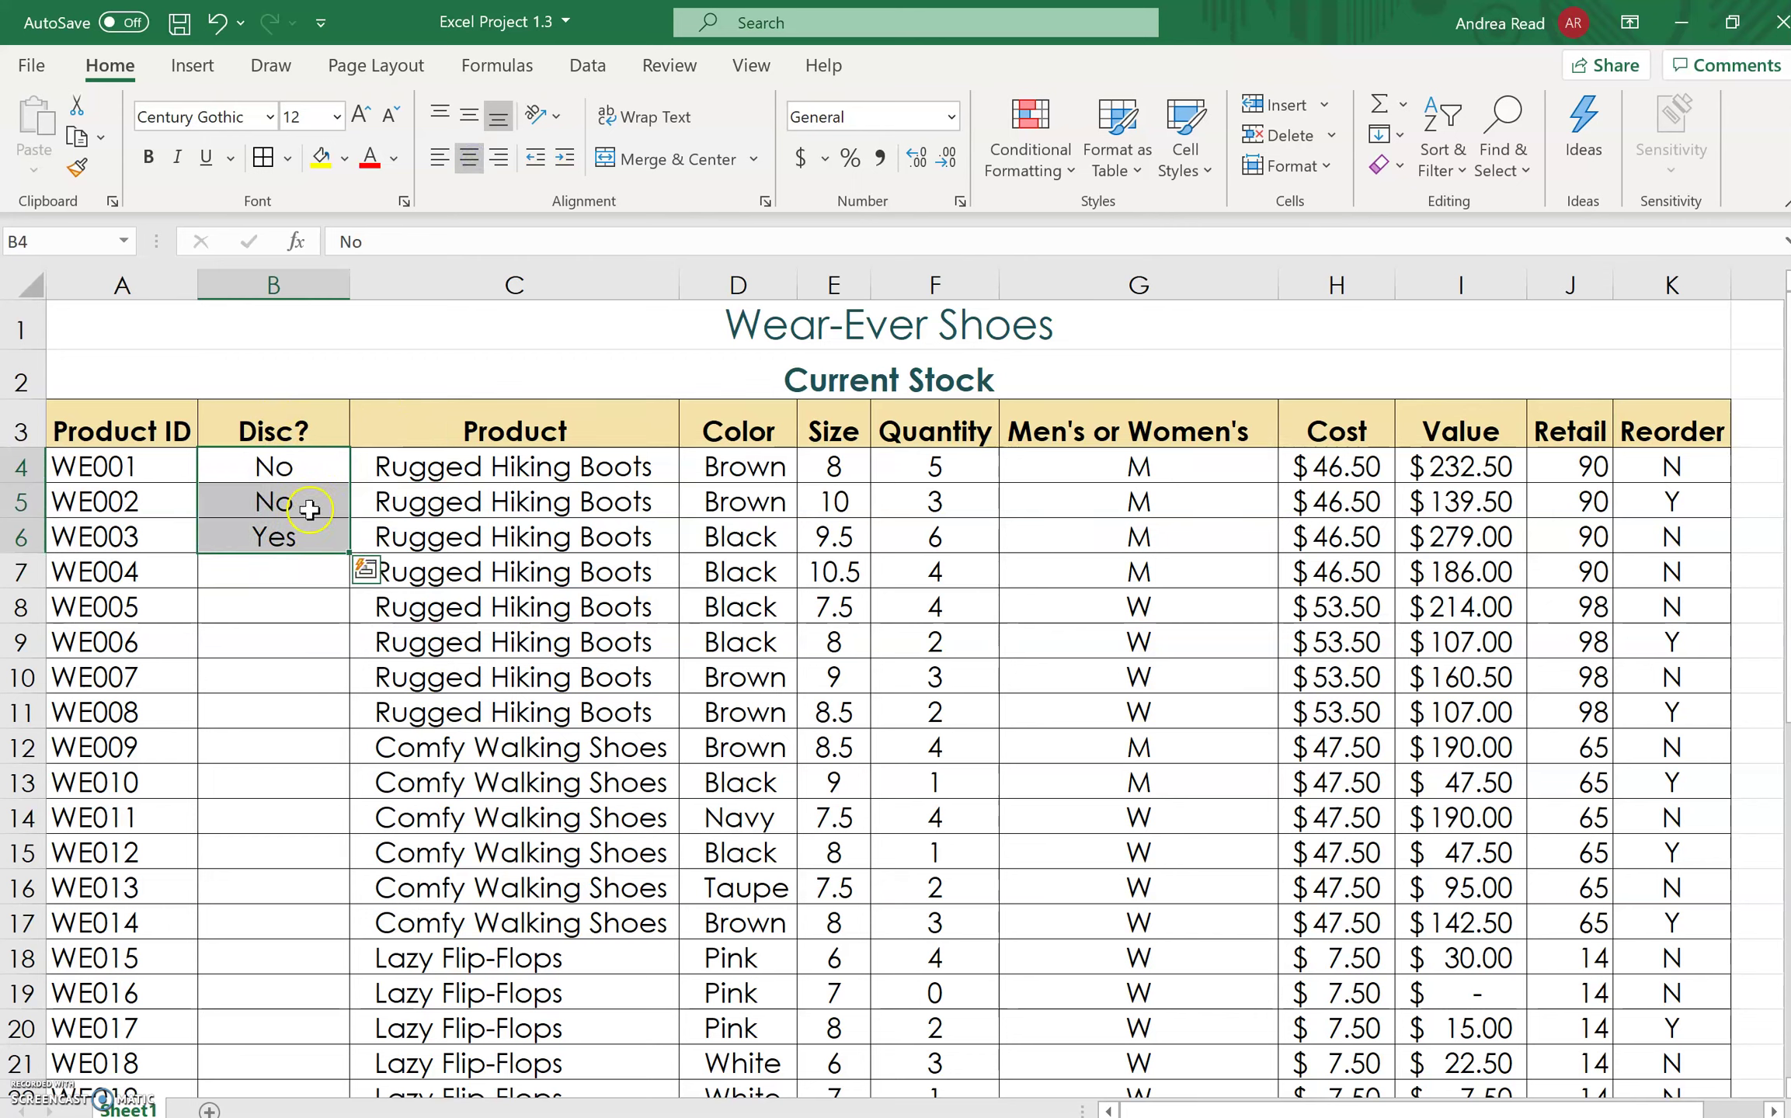
pyautogui.doubleClick(351, 553)
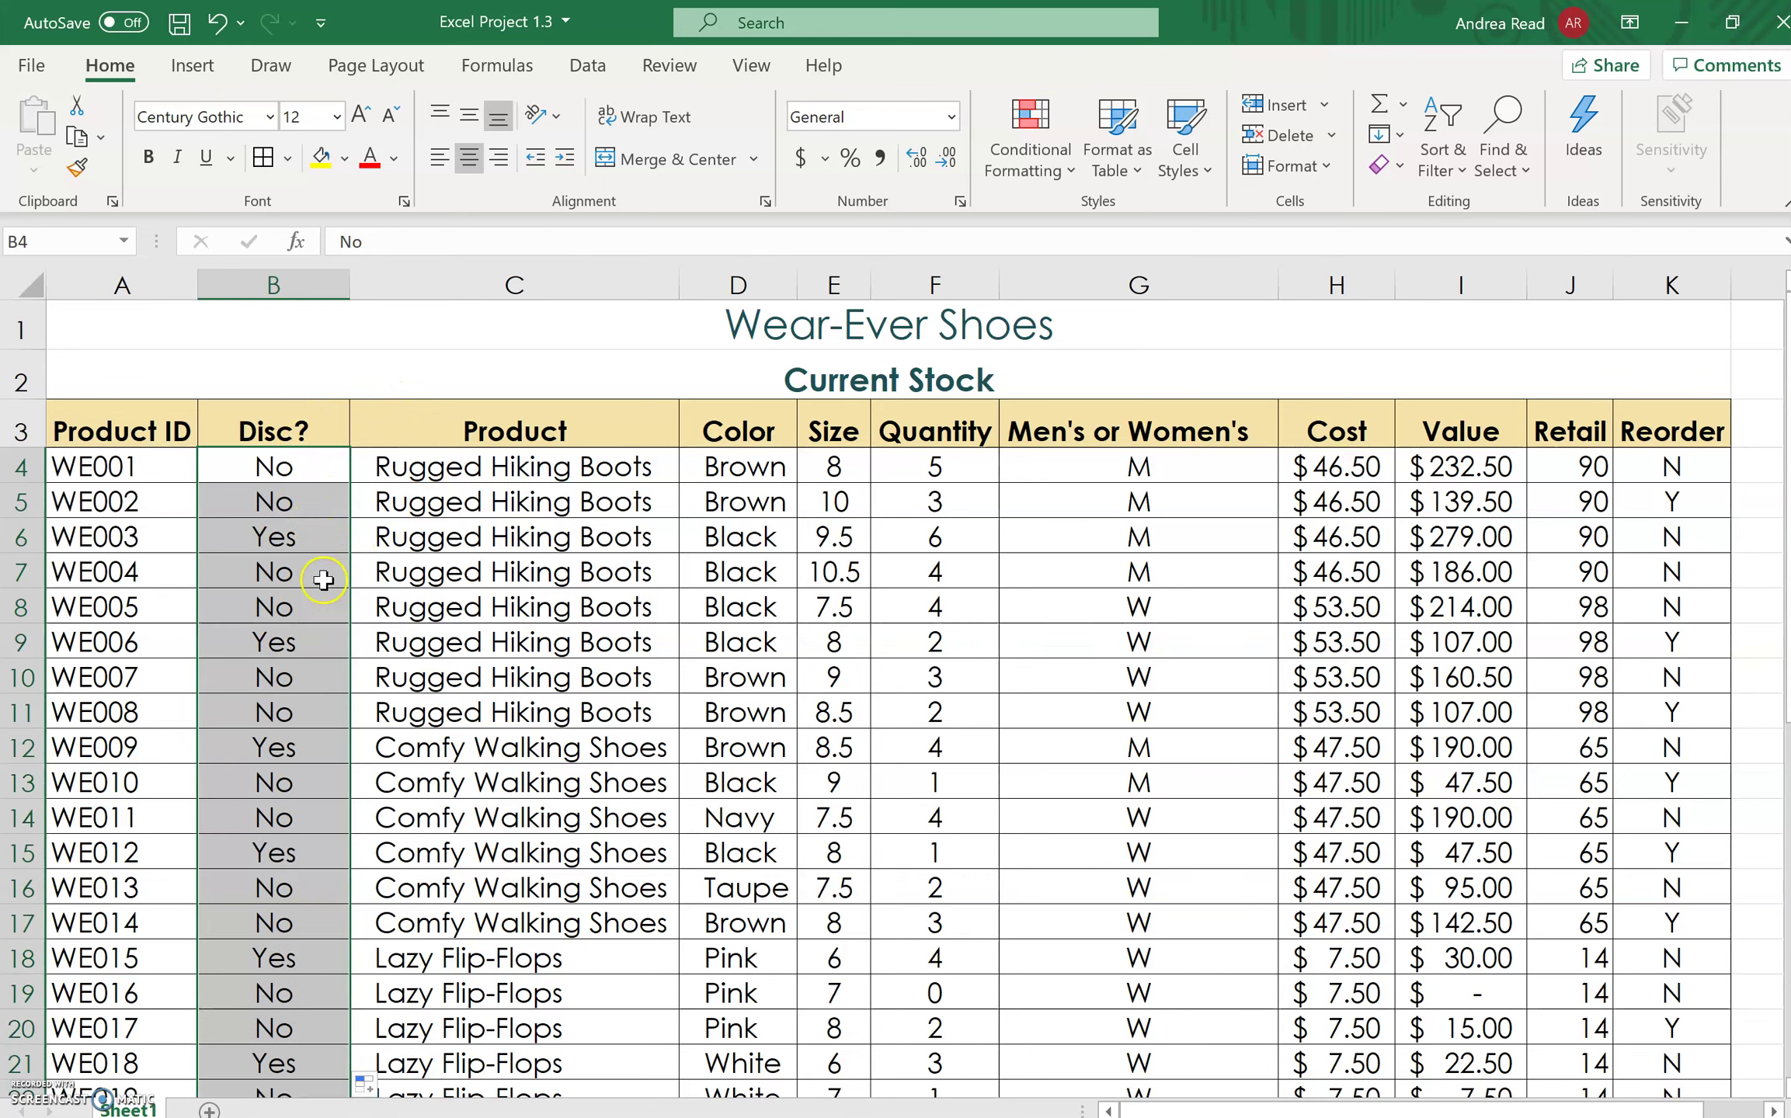
pyautogui.click(297, 594)
pyautogui.moveTo(296, 581); pyautogui.dragTo(271, 854)
pyautogui.scroll(-4, 449, 723)
pyautogui.scroll(-3, 450, 723)
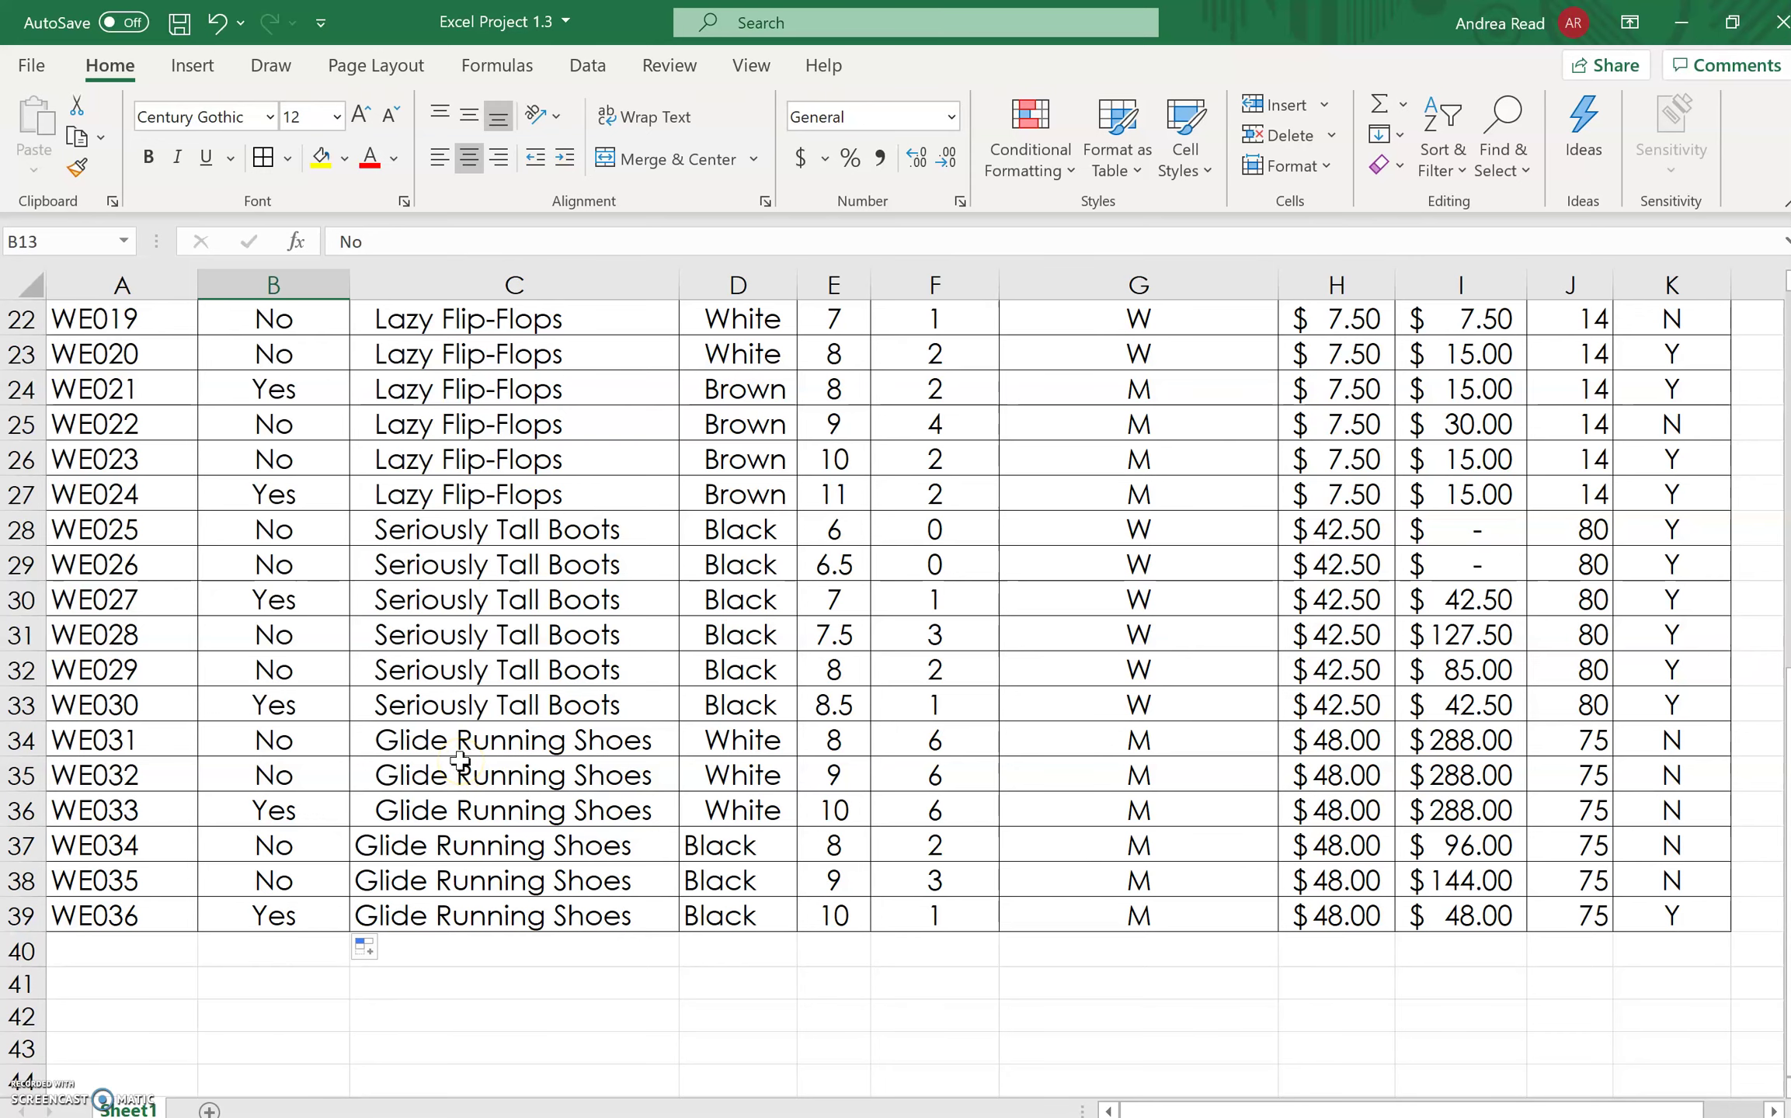
pyautogui.scroll(4, 458, 768)
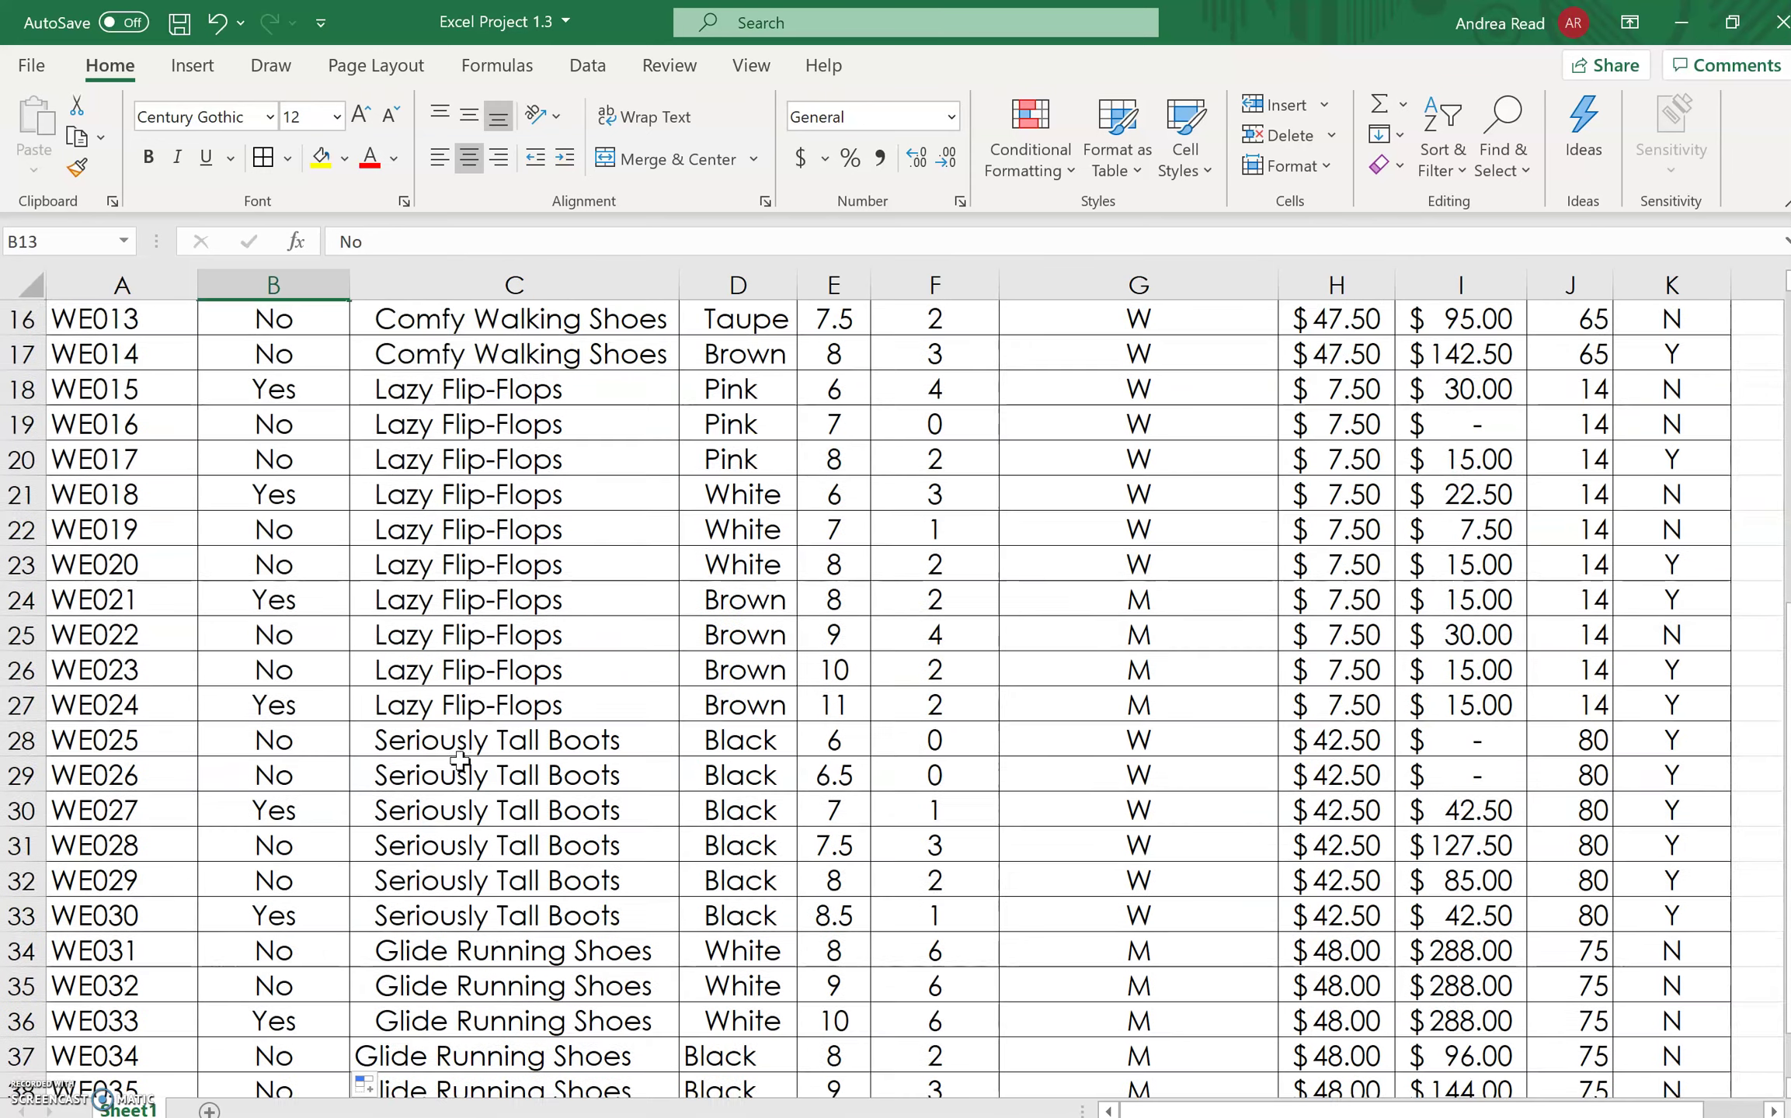
pyautogui.scroll(3, 257, 431)
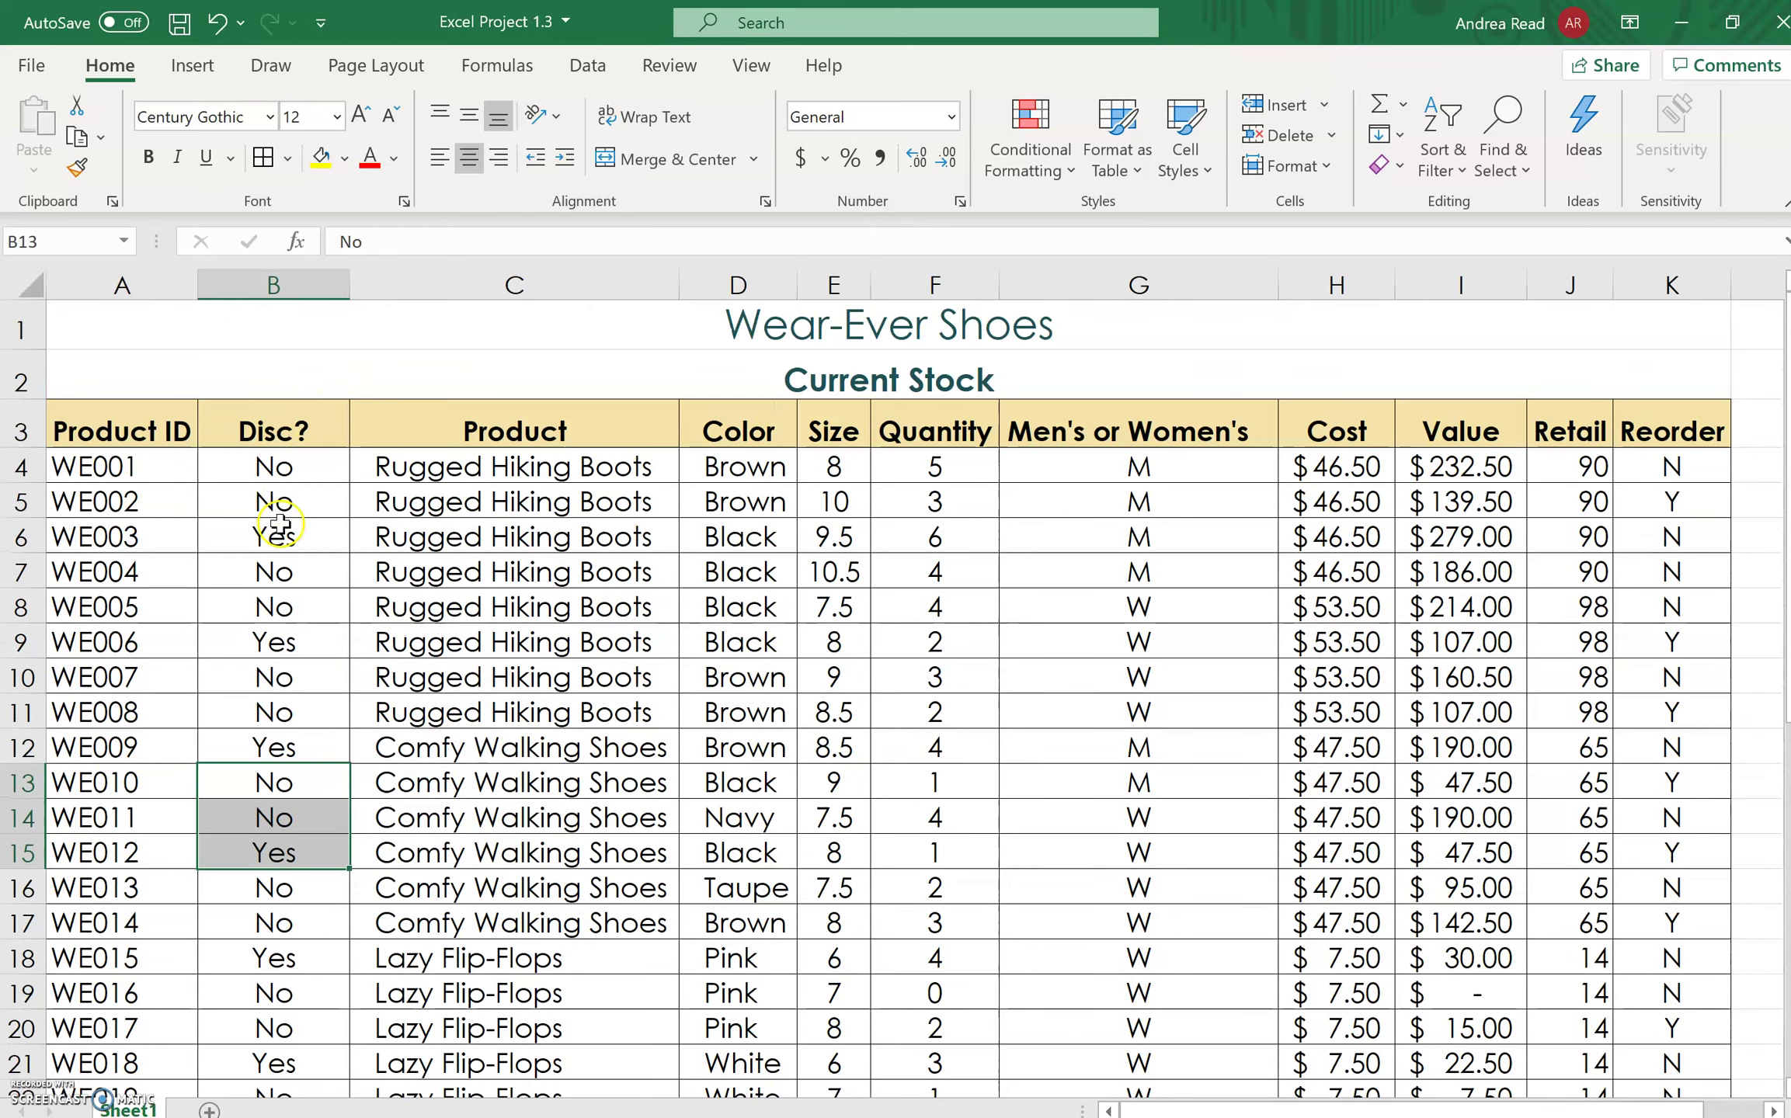
# Left-align the Disc? entries in B4:B40 instead of centring them.
pyautogui.click(271, 478)
pyautogui.moveTo(272, 485); pyautogui.dragTo(272, 990)
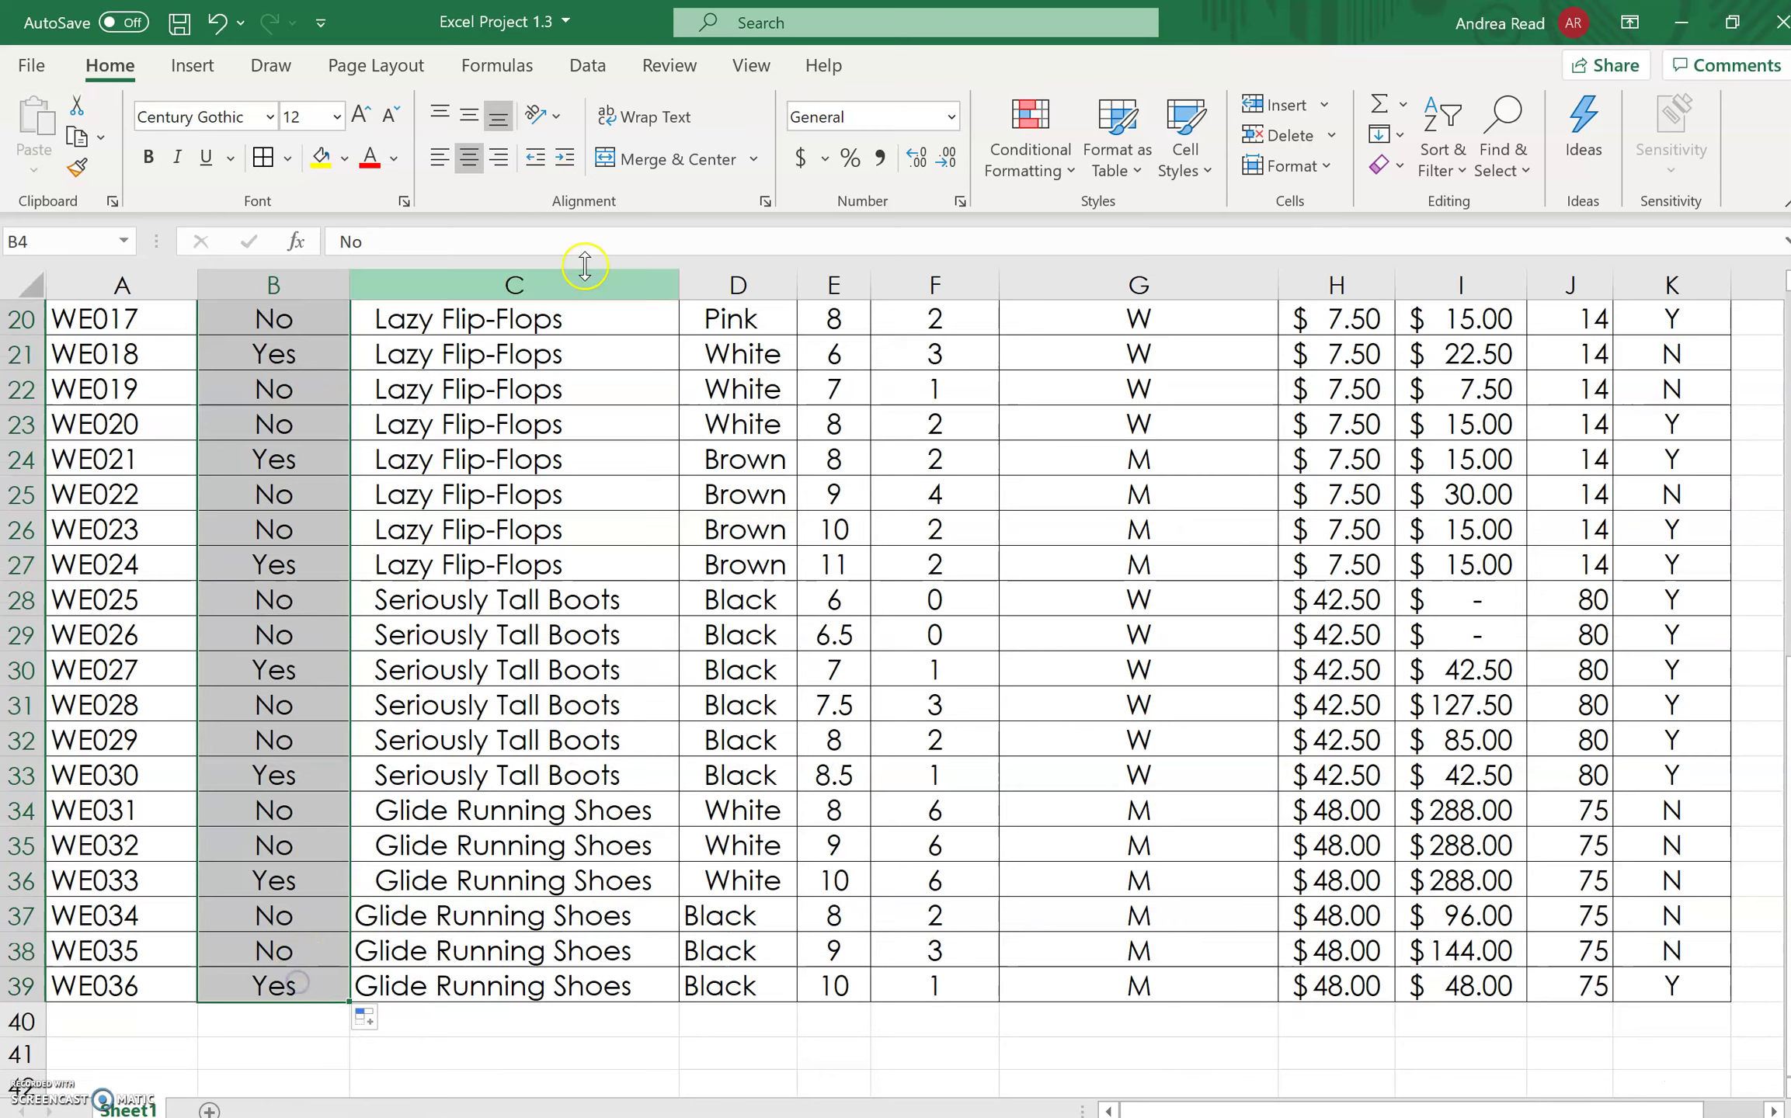
pyautogui.click(439, 158)
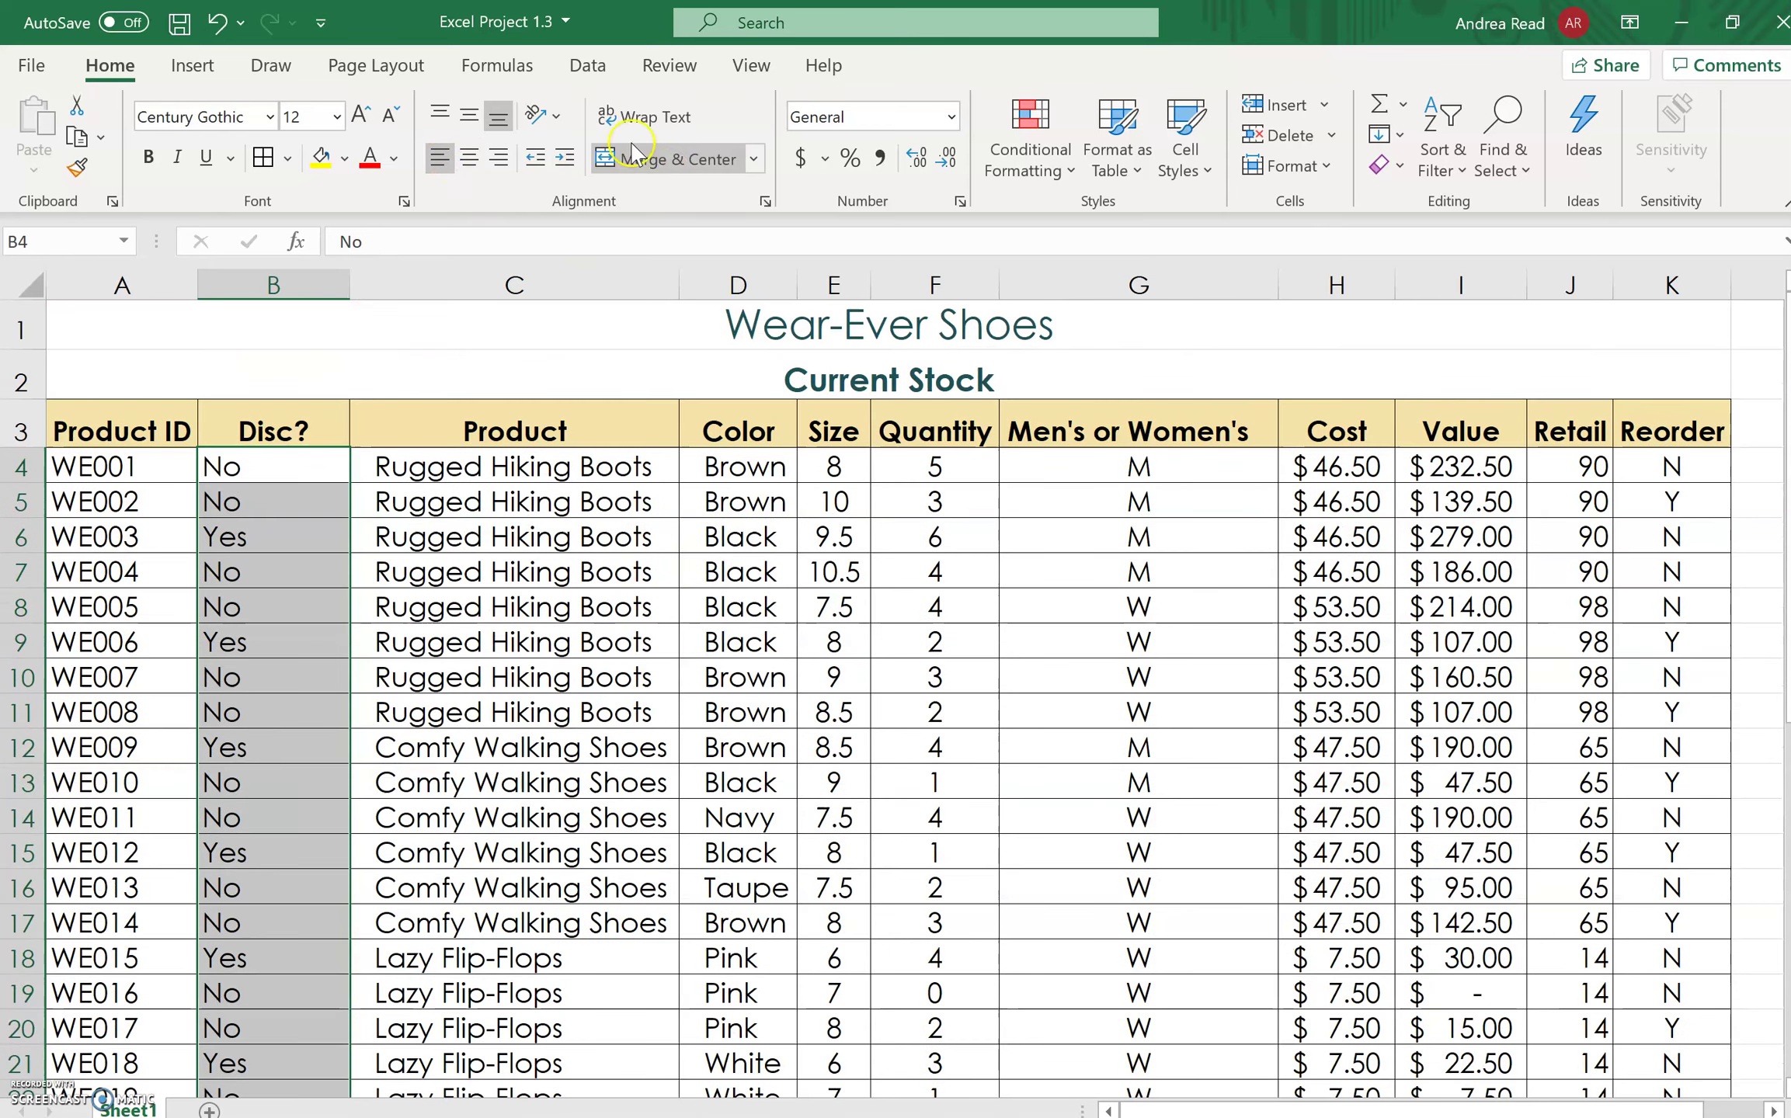
# Increase the indent of the Disc? entries from the cell border.
pyautogui.click(566, 161)
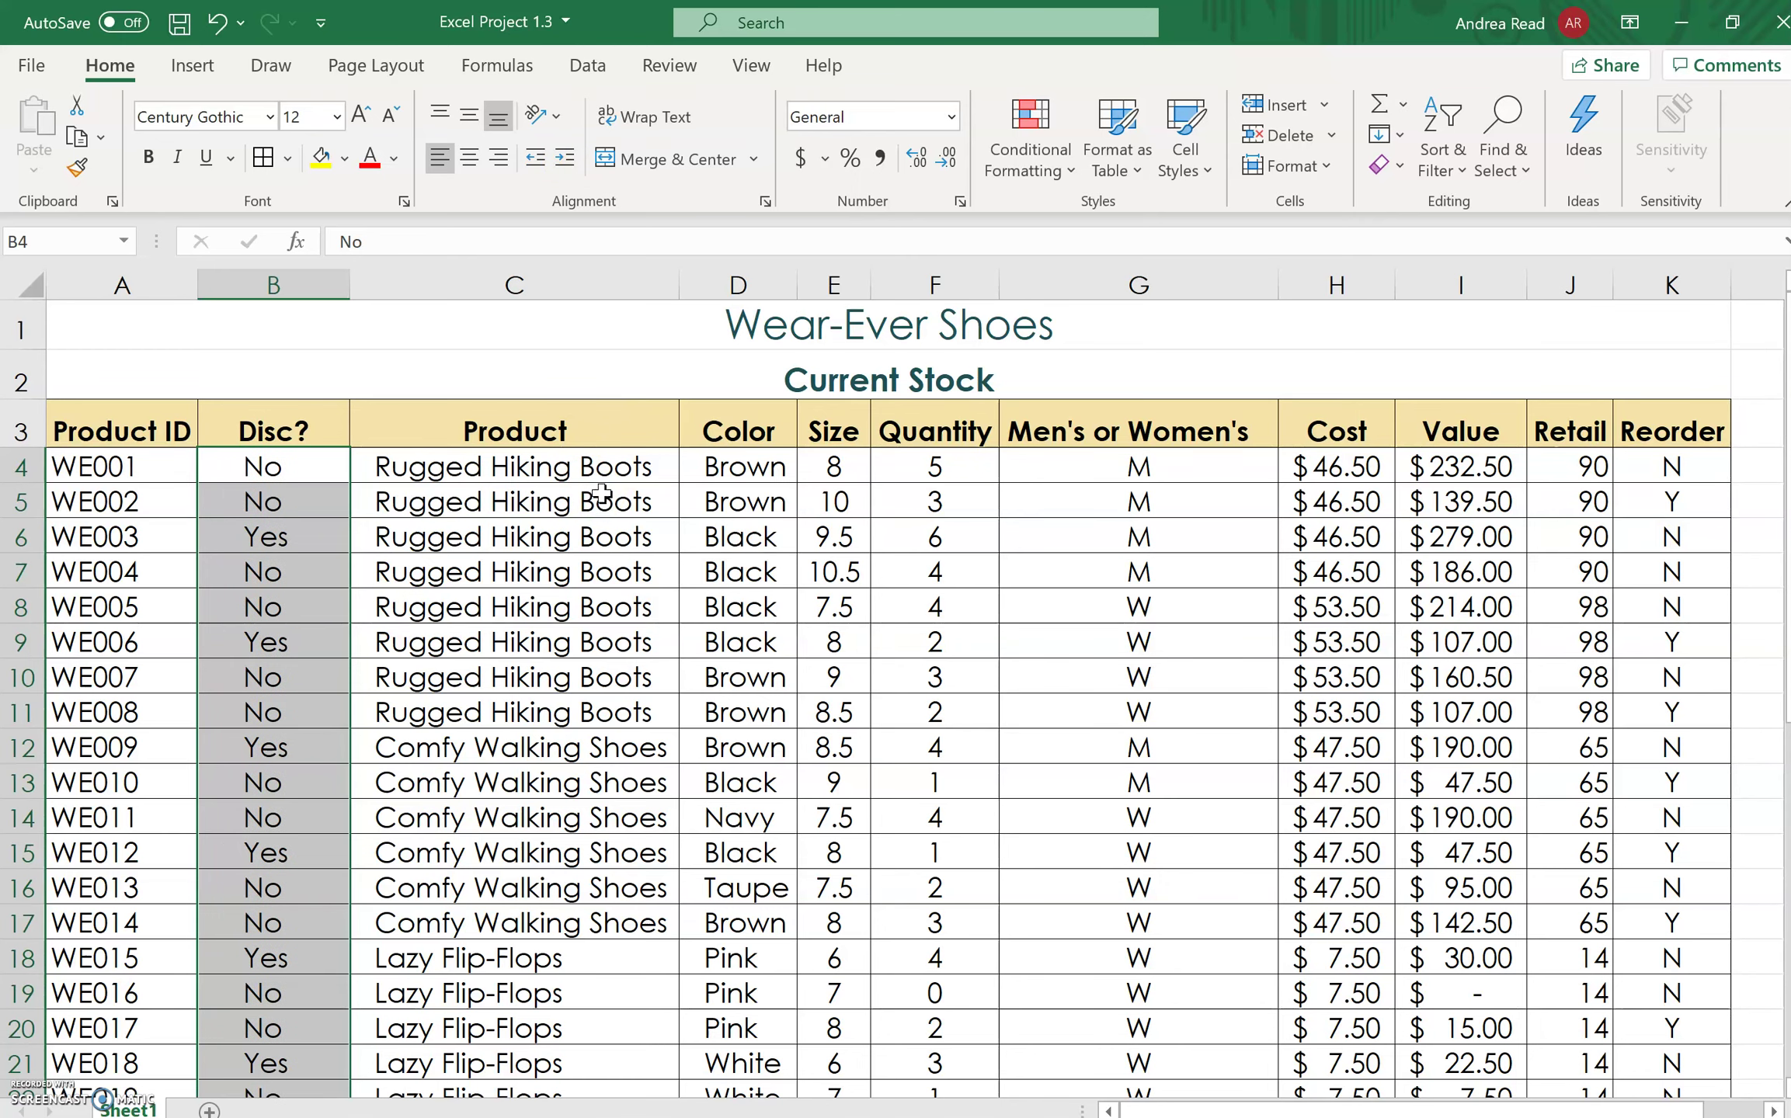
pyautogui.scroll(-3, 600, 491)
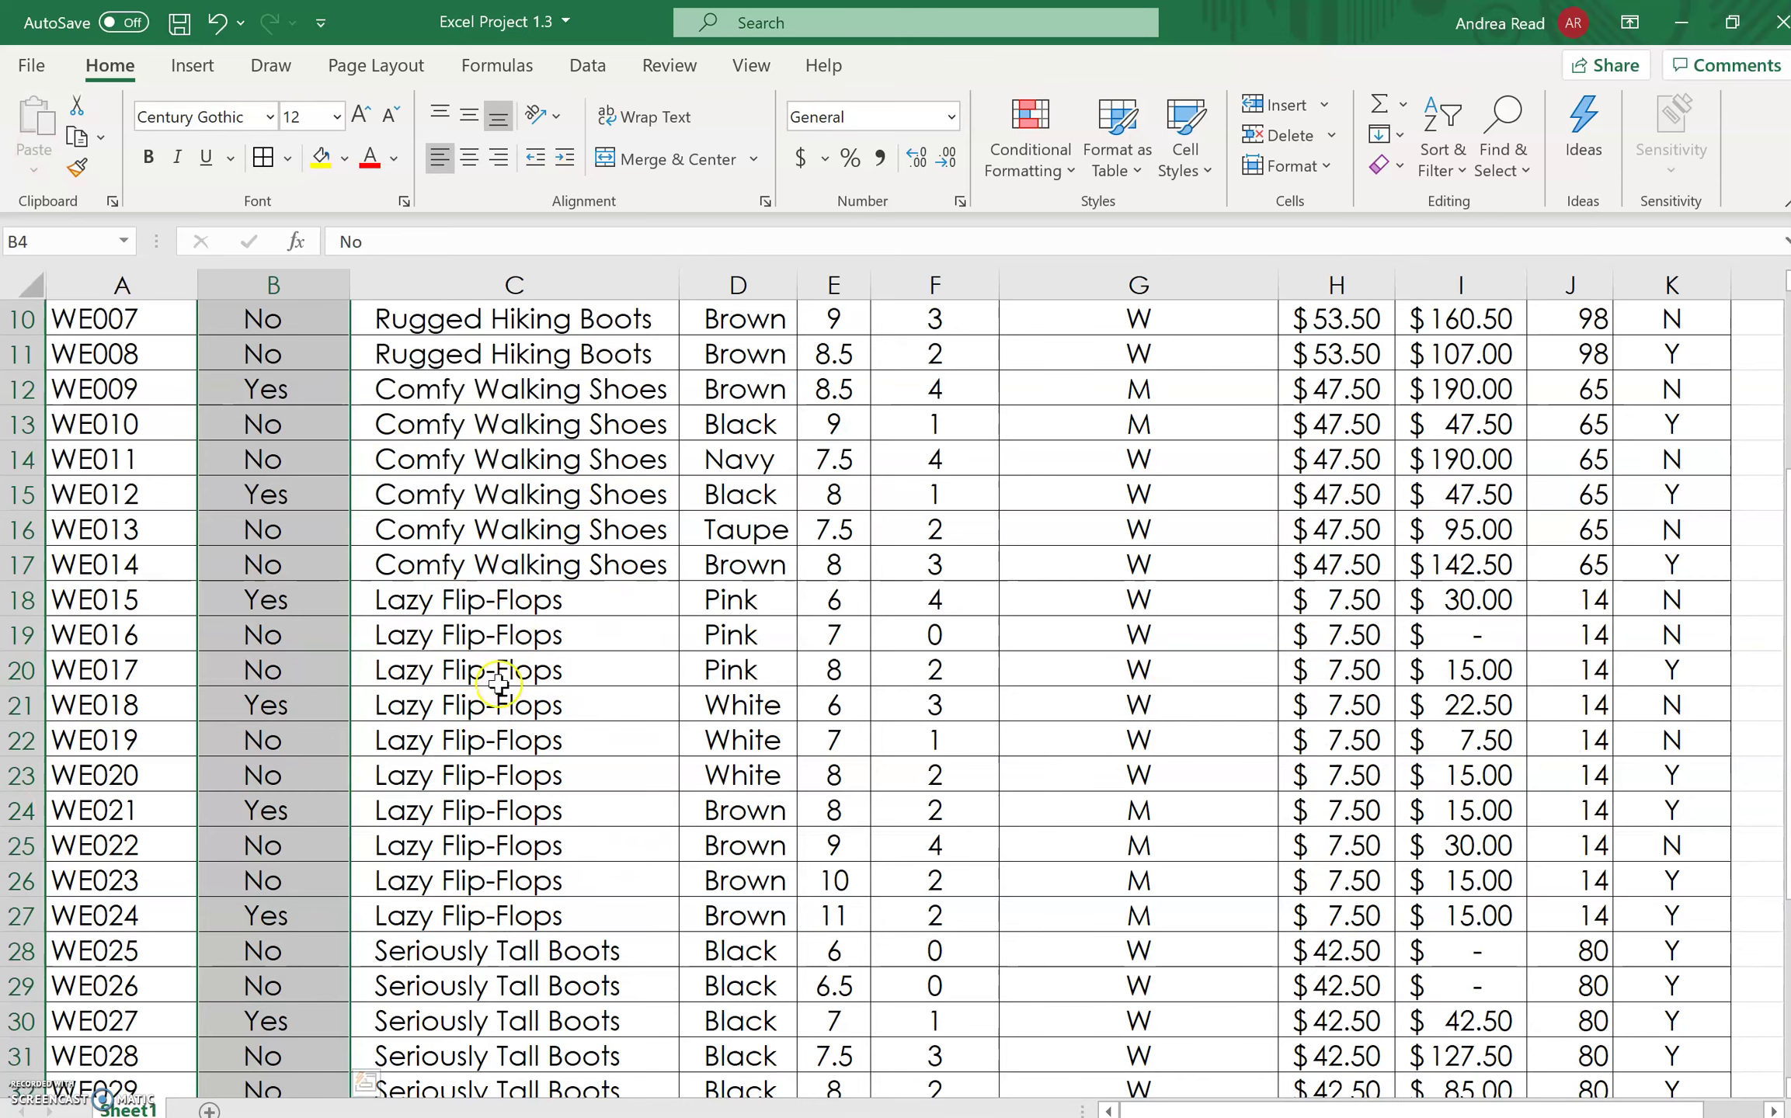
pyautogui.scroll(3, 768, 579)
pyautogui.click(123, 320)
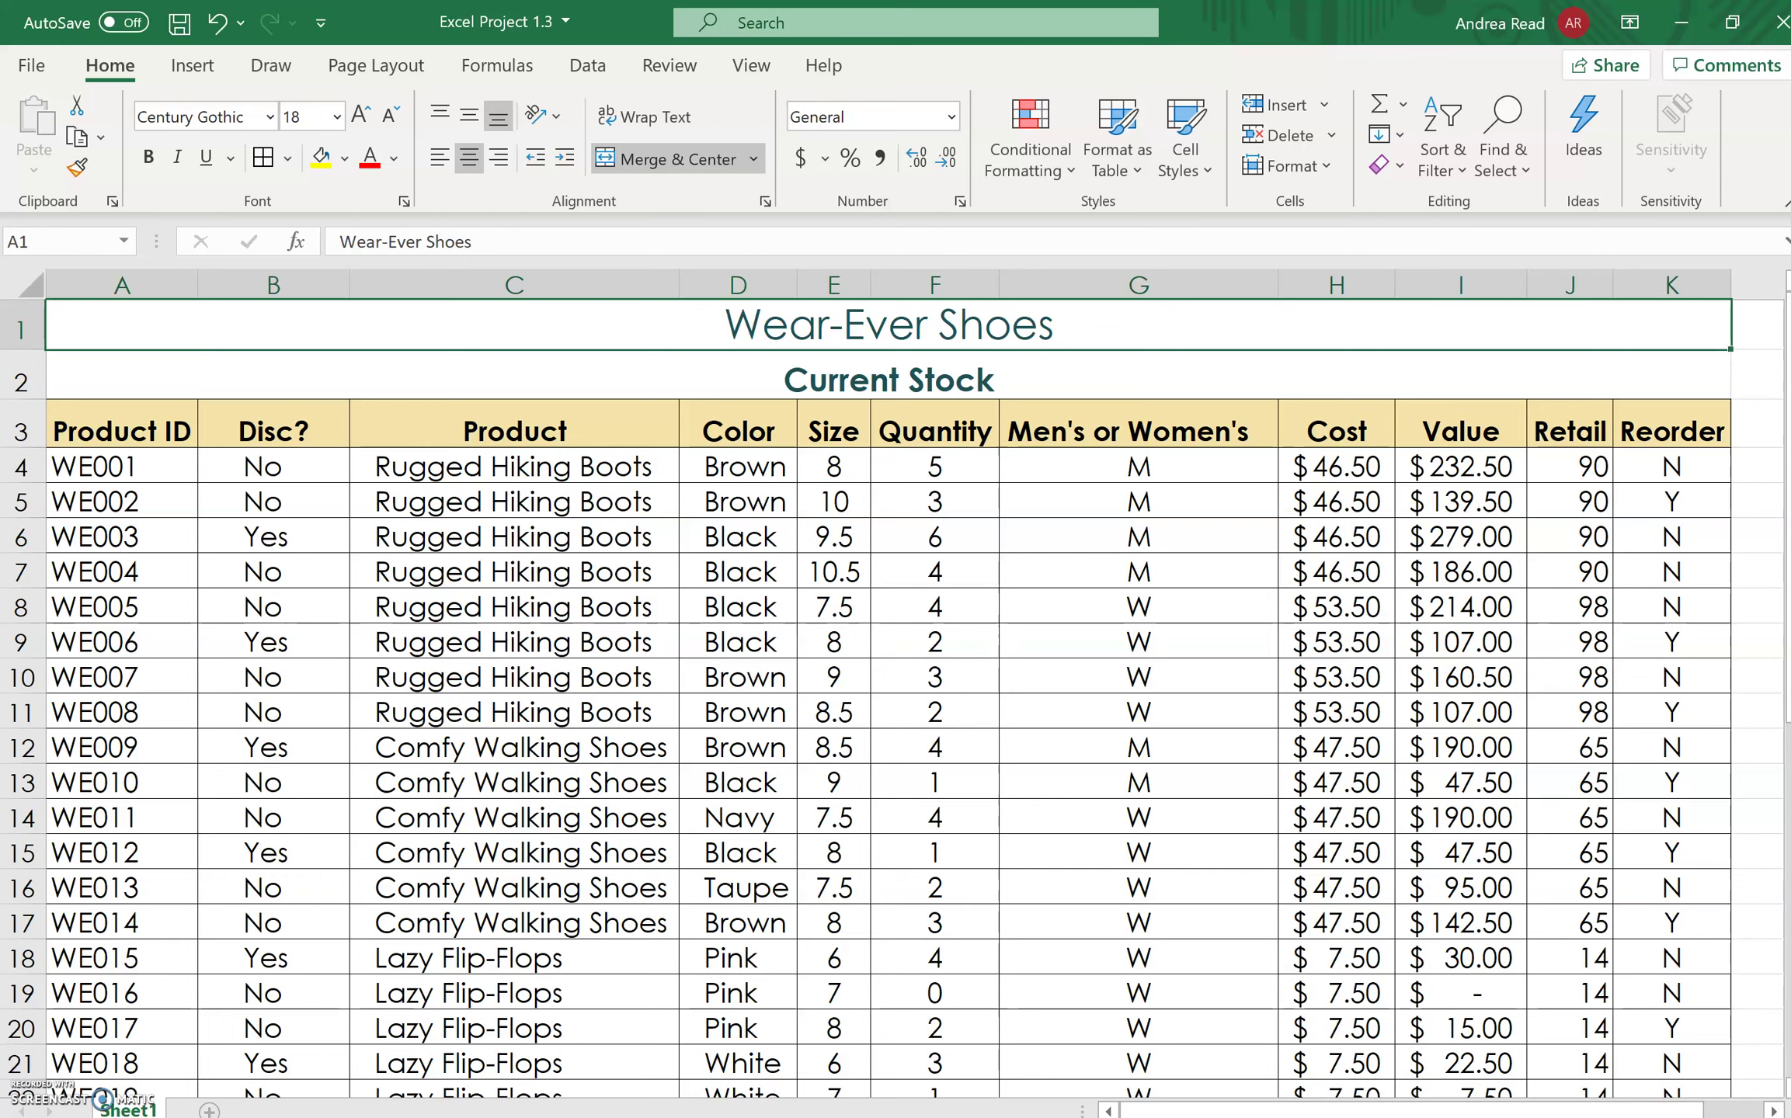
# Rename the Sheet1 worksheet tab to Inventory.
pyautogui.doubleClick(144, 1106)
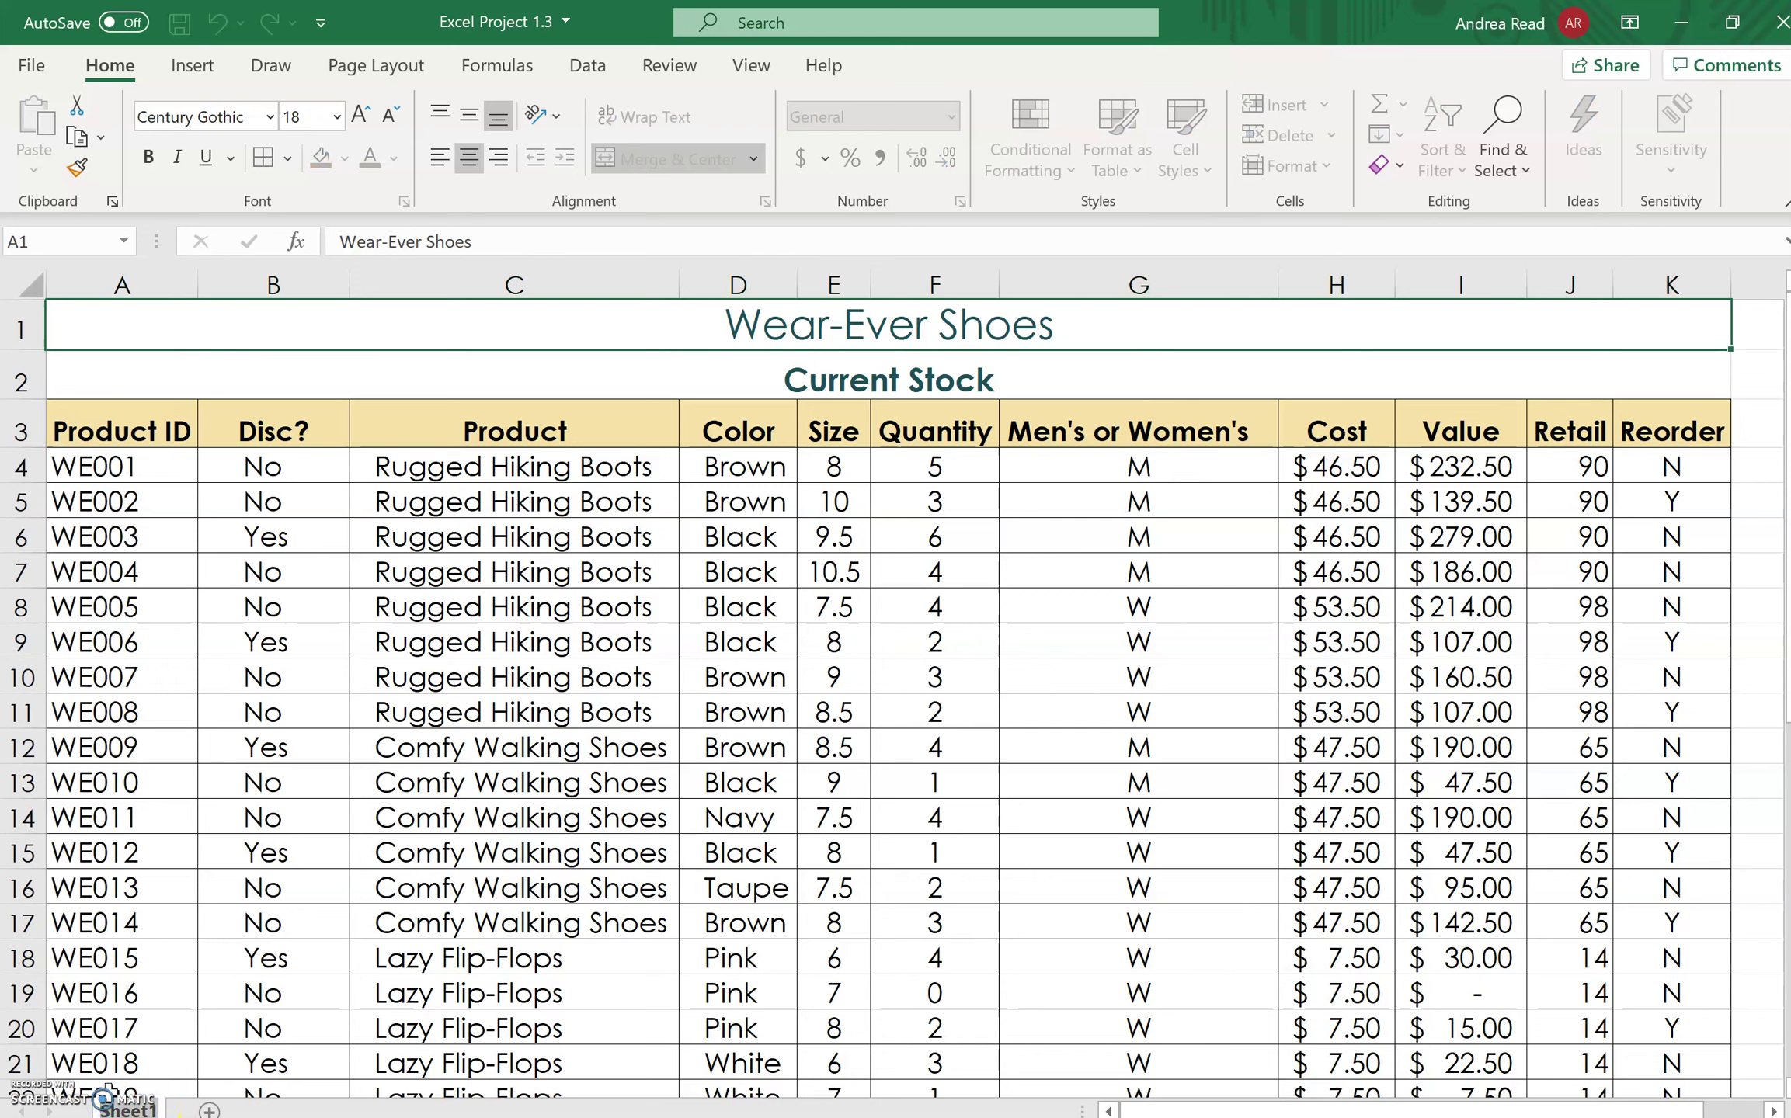
pyautogui.press('BackSpace')
pyautogui.write('Inventory')
pyautogui.press('Return')
pyautogui.click(124, 1107)
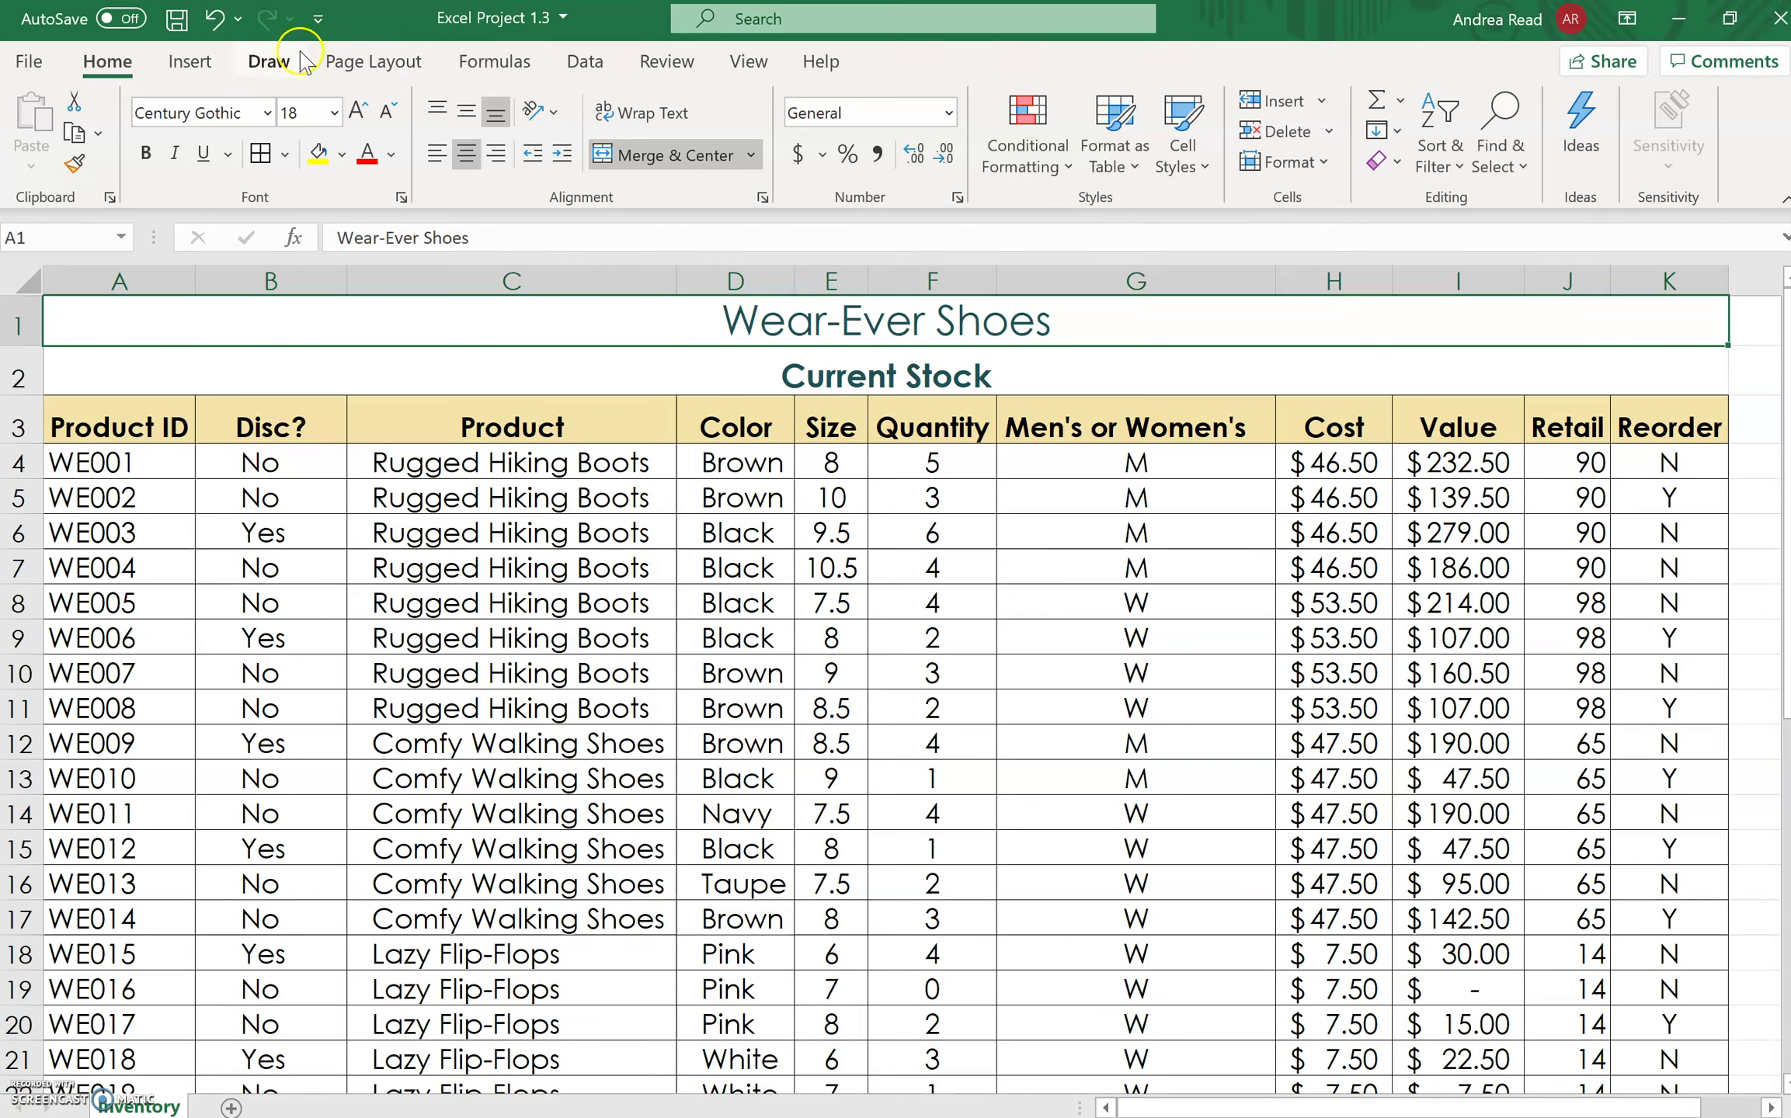
# Bring up the Page Setup dialog's Header/Footer settings from the Page Layout tab.
pyautogui.click(341, 73)
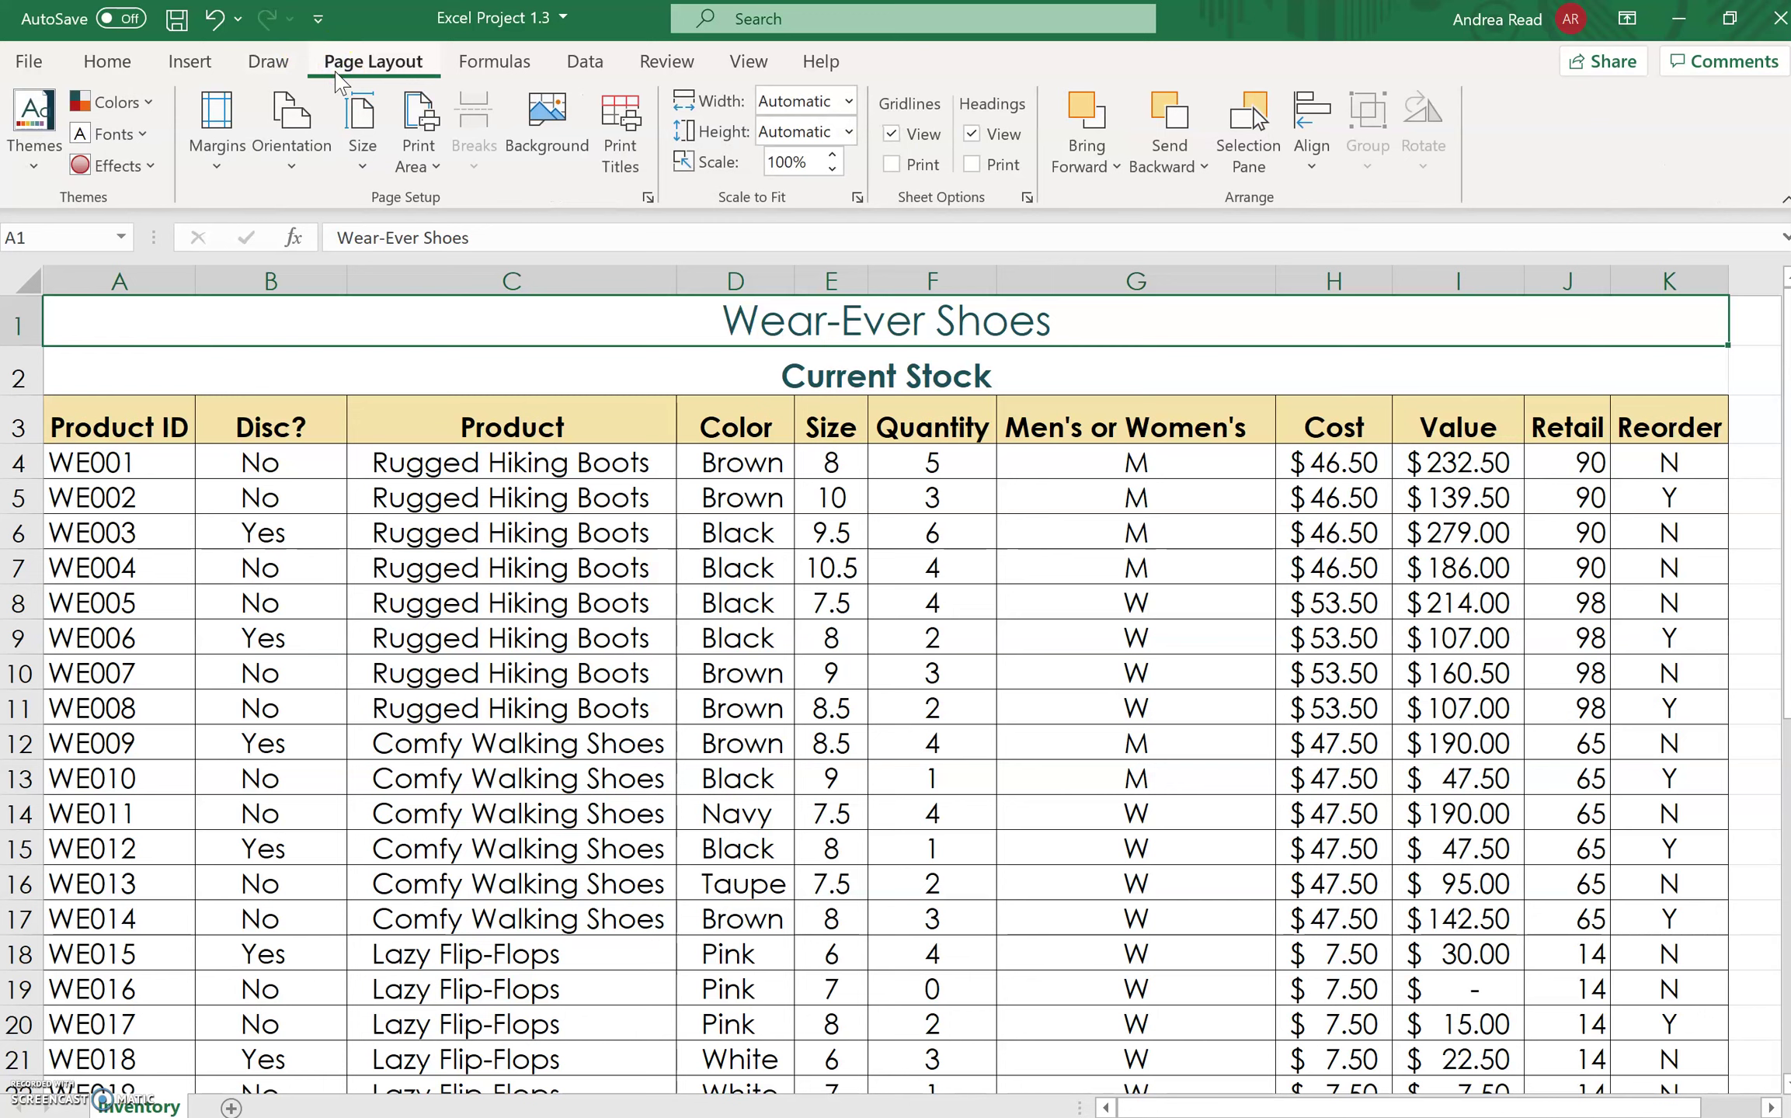
pyautogui.click(539, 208)
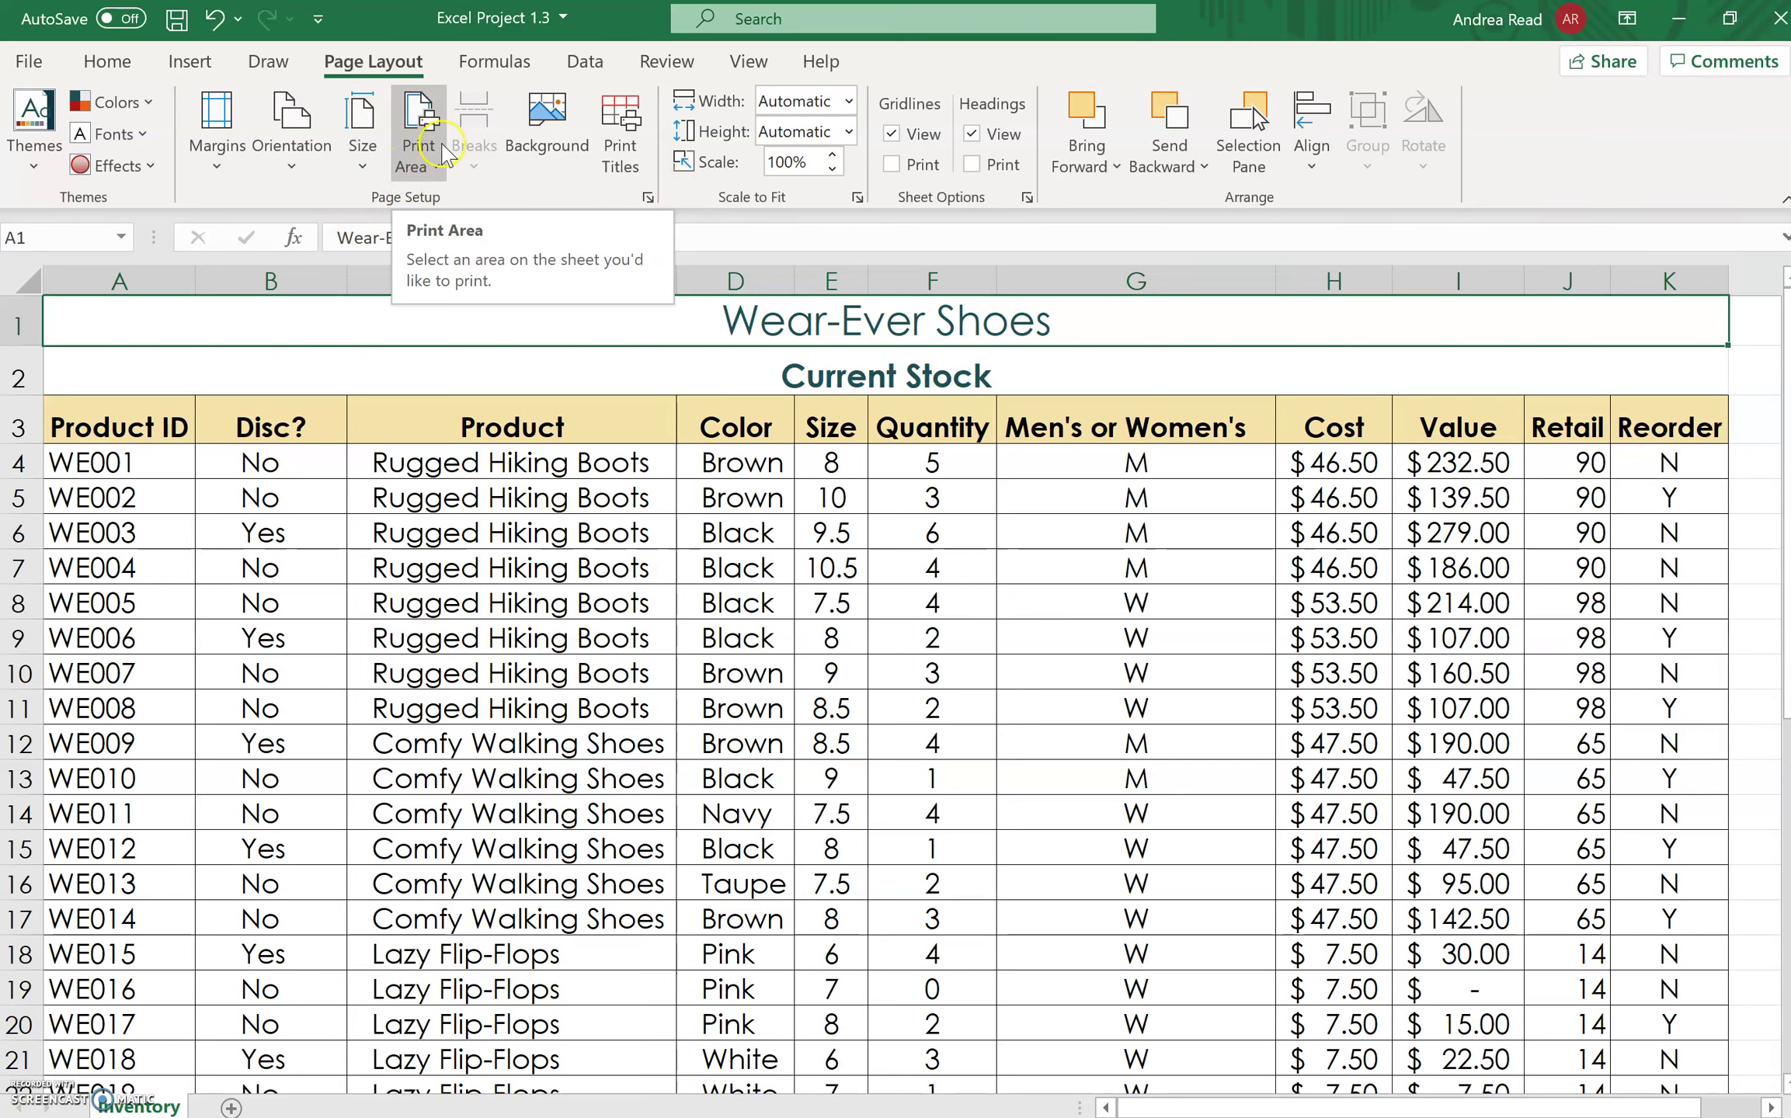
pyautogui.click(423, 113)
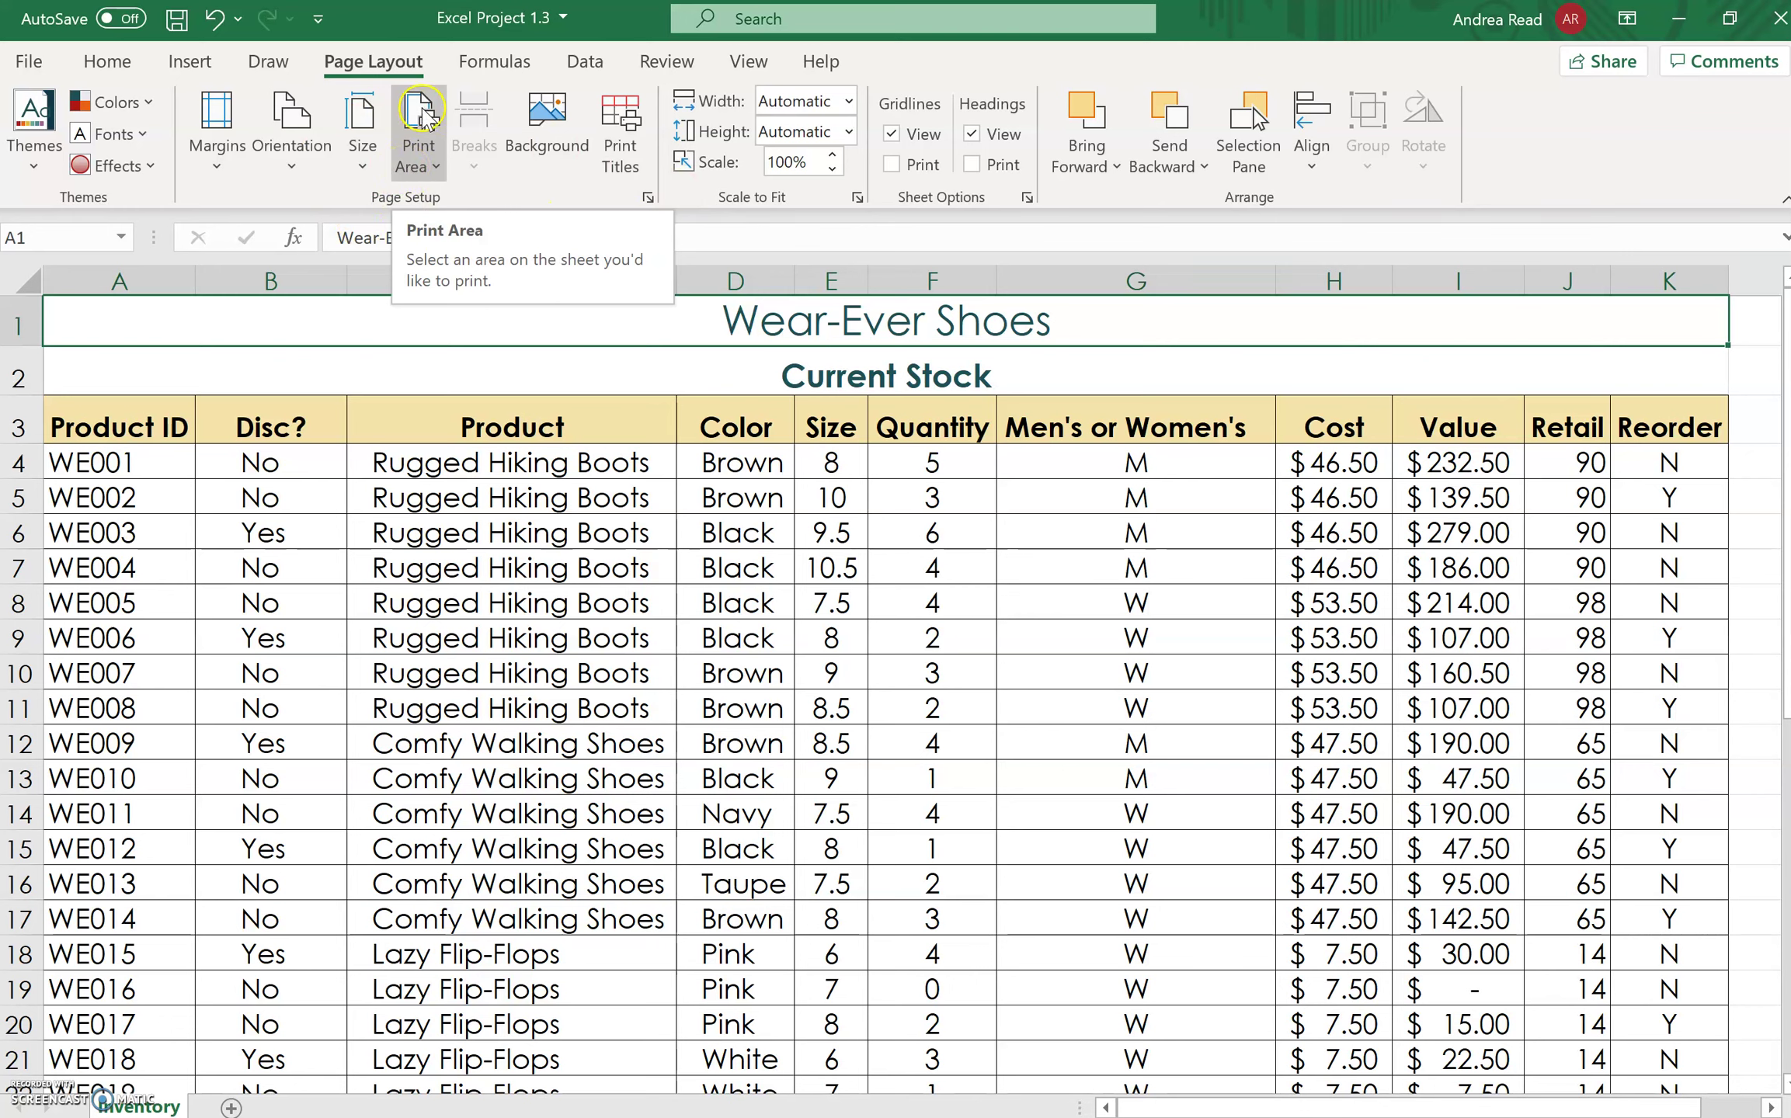
pyautogui.click(648, 199)
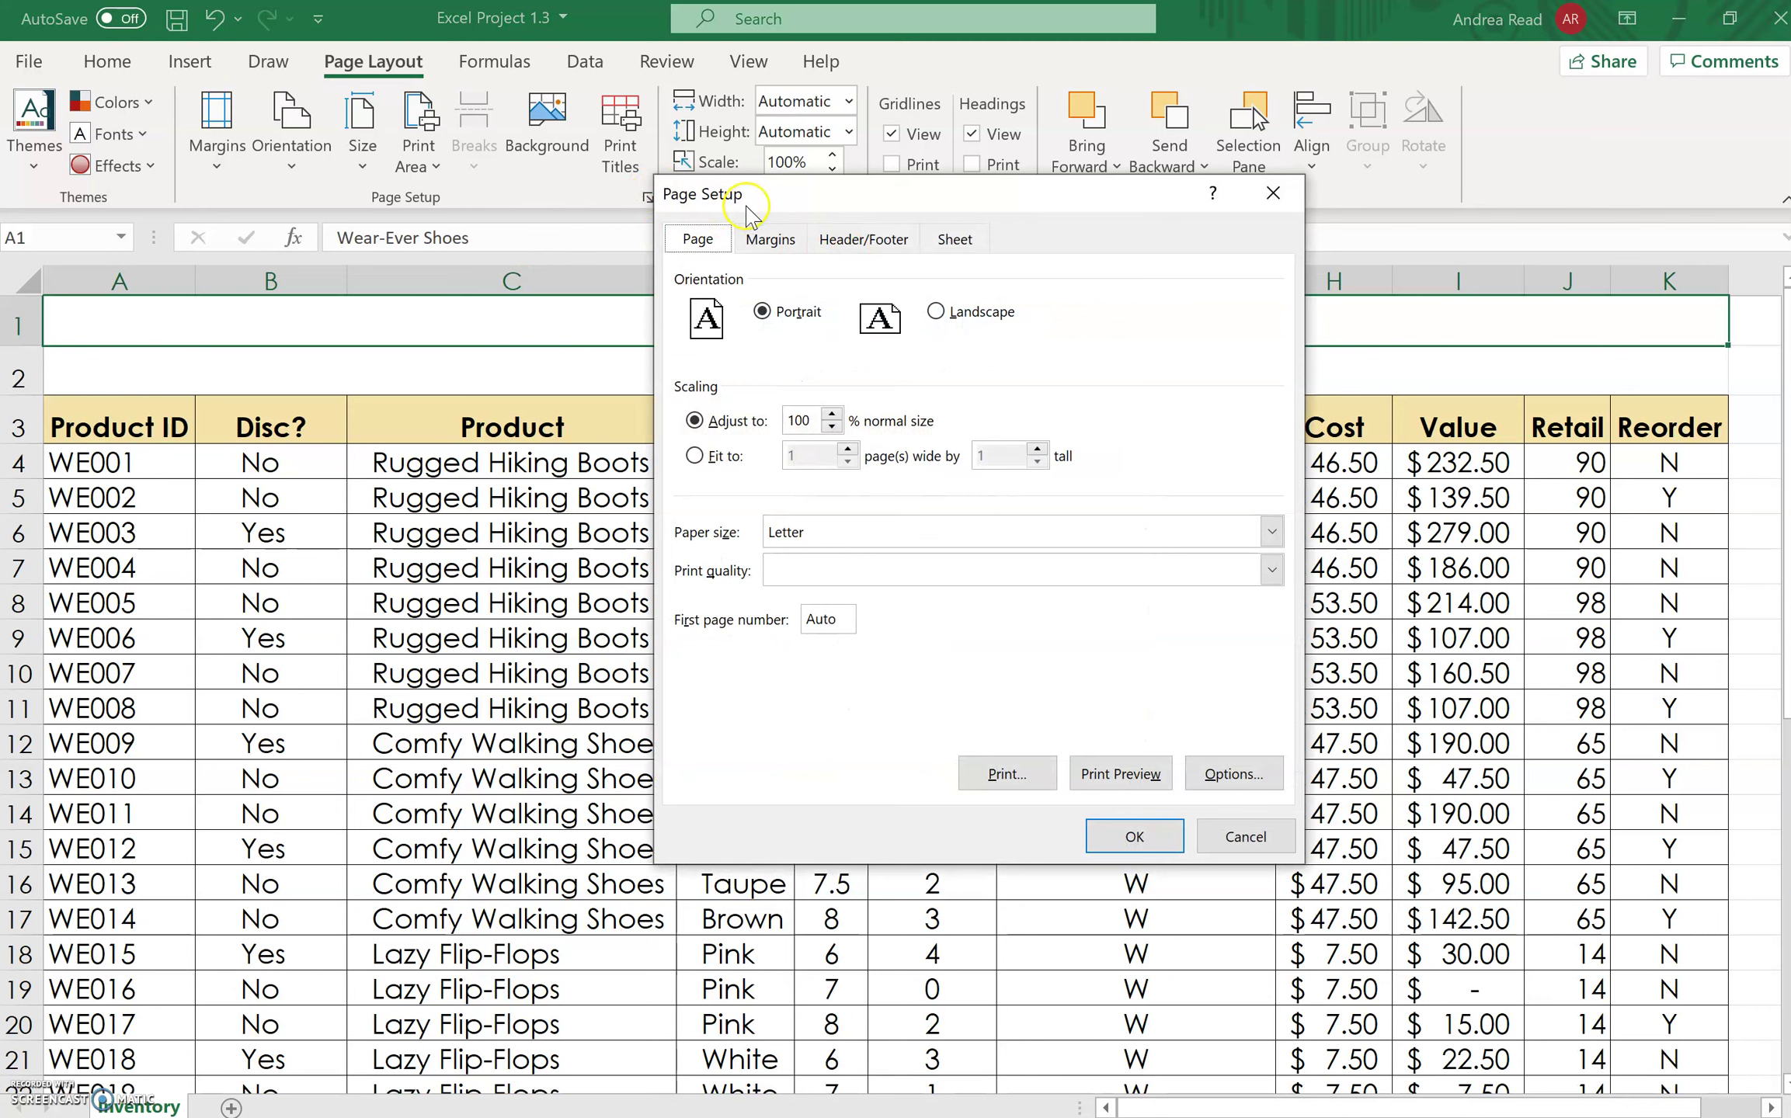
pyautogui.click(891, 244)
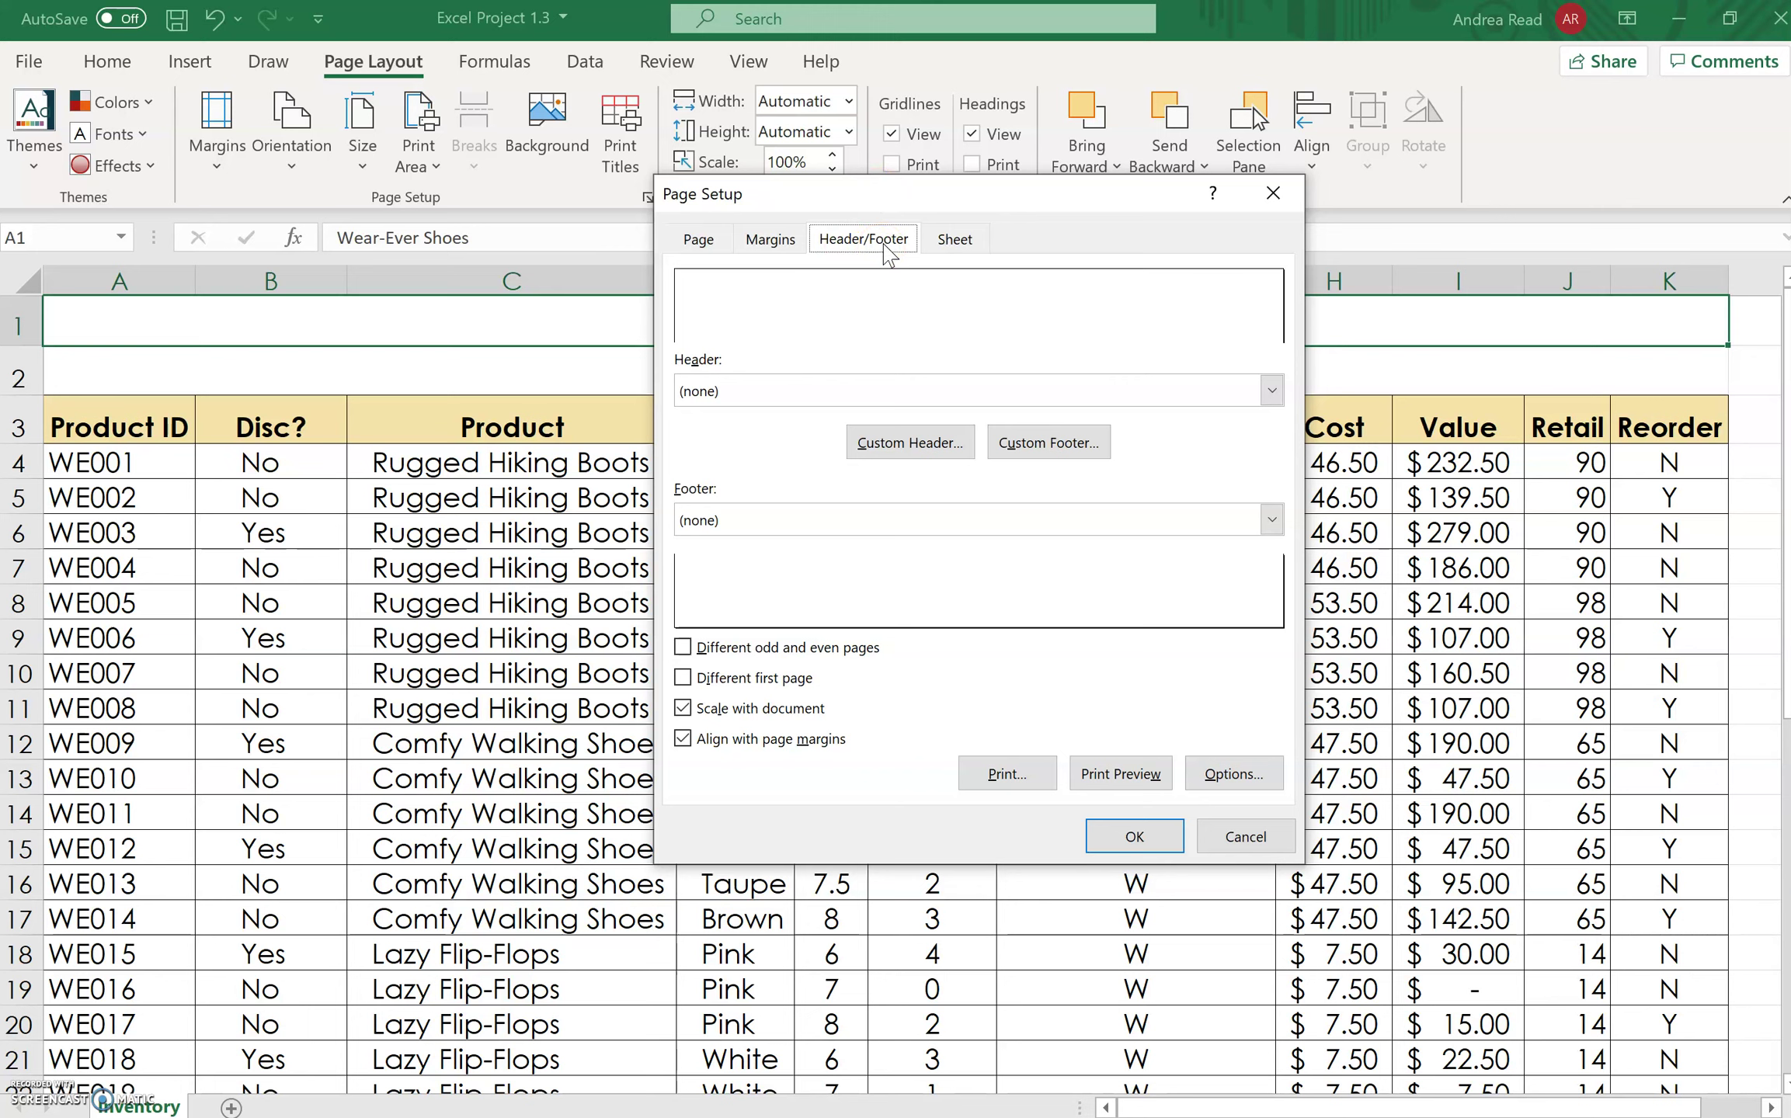
# Add a custom footer with the file name Excel Project 1.3 in the centre section.
pyautogui.click(1048, 443)
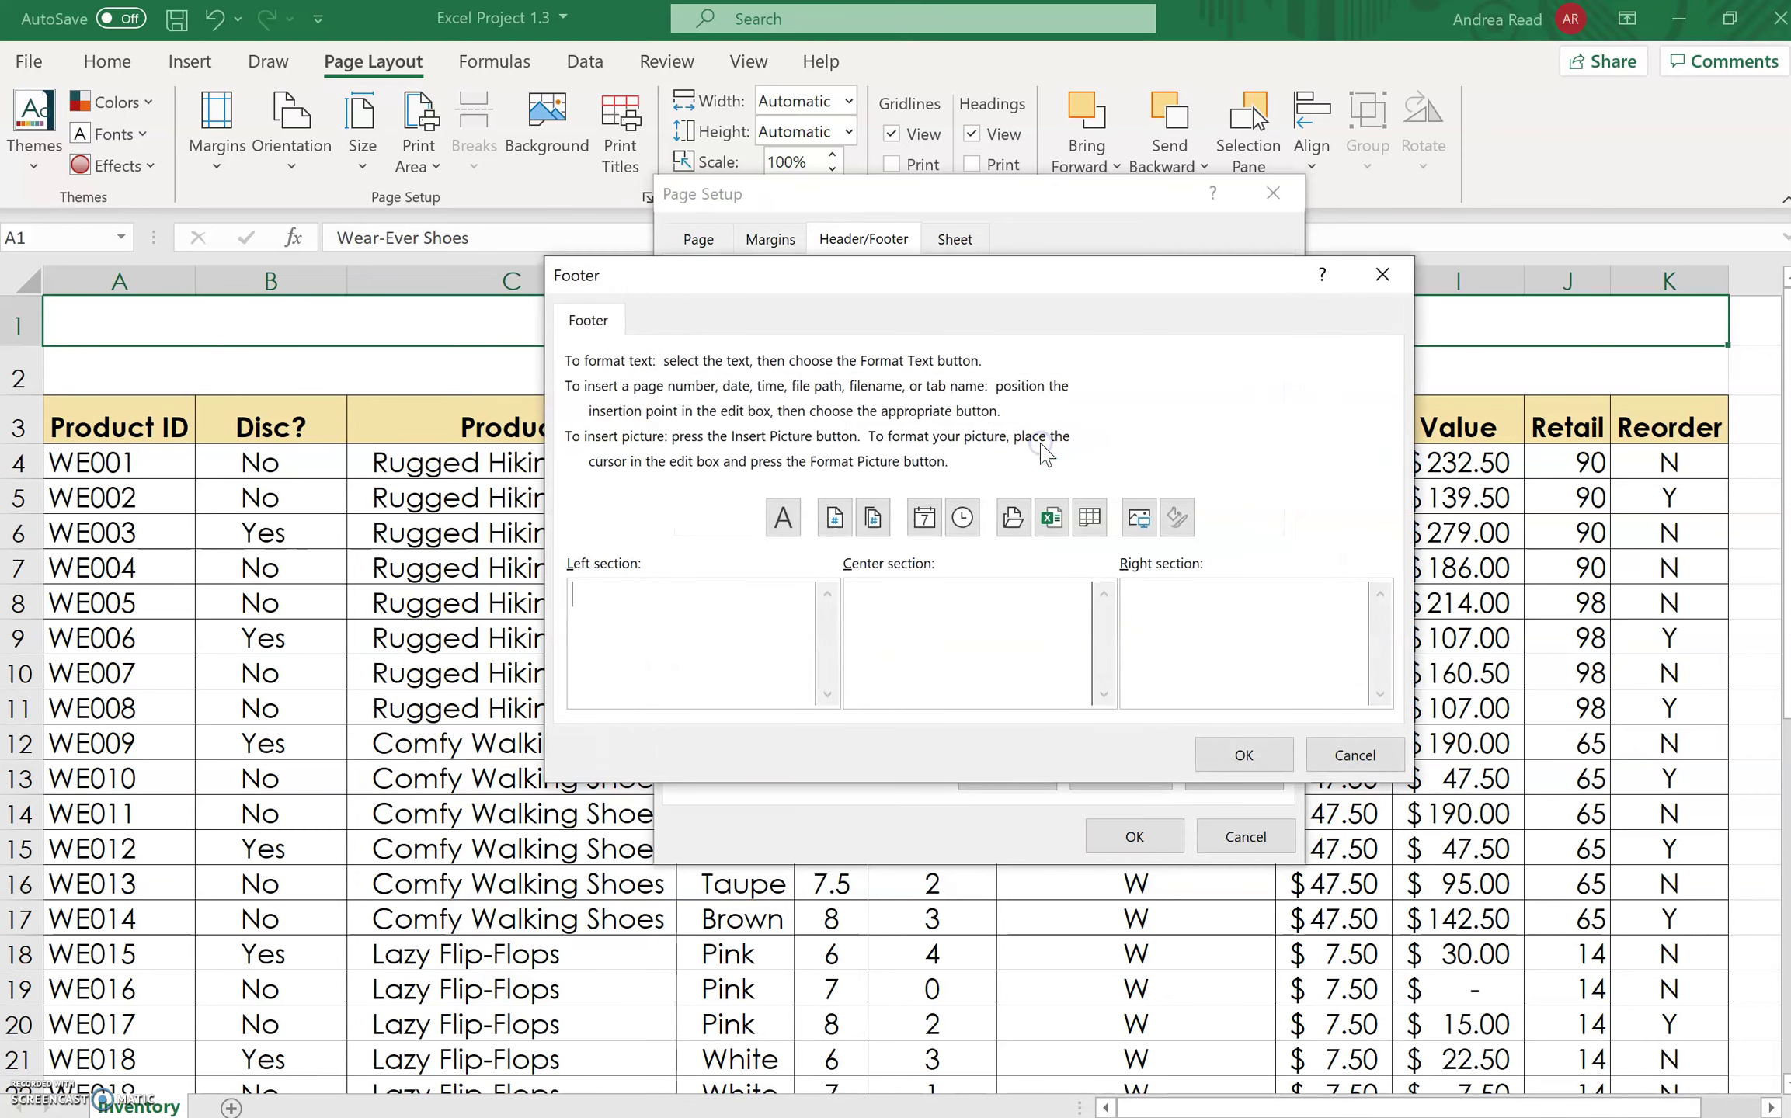
pyautogui.moveTo(1064, 307); pyautogui.dragTo(1081, 549)
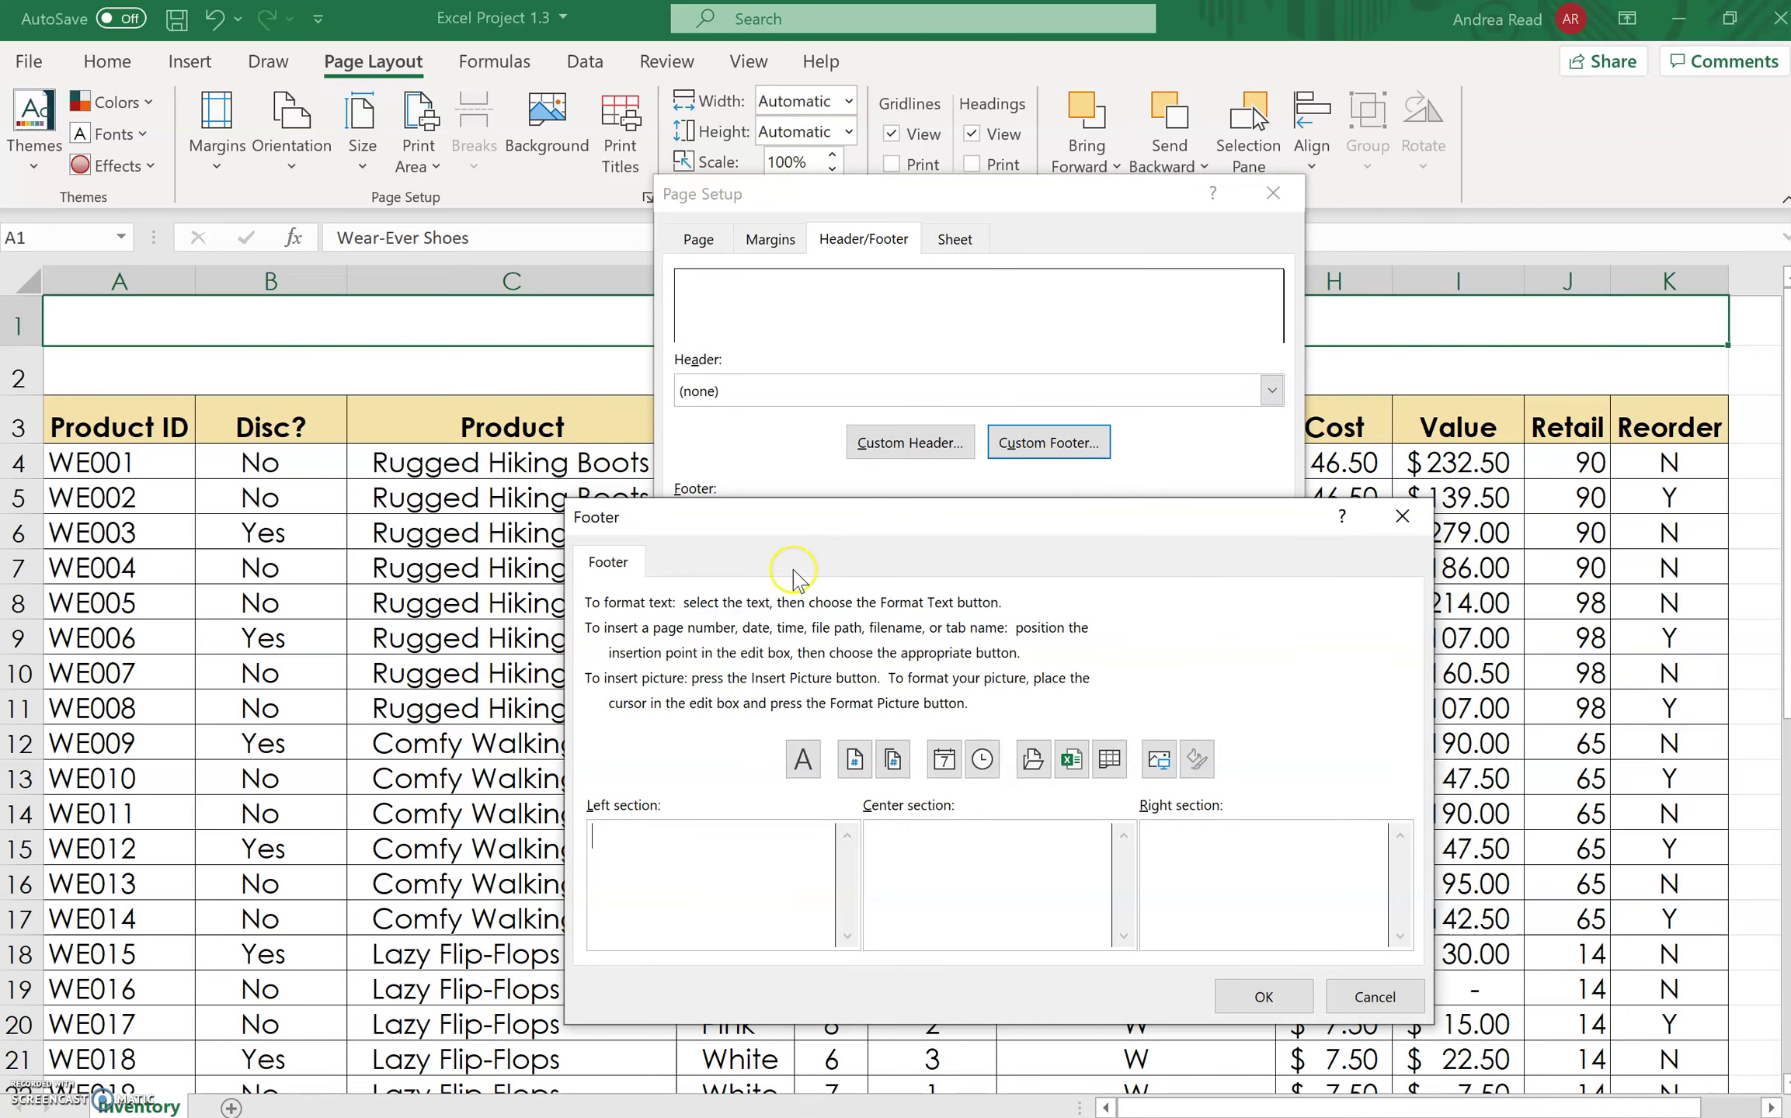
pyautogui.moveTo(851, 519); pyautogui.dragTo(852, 237)
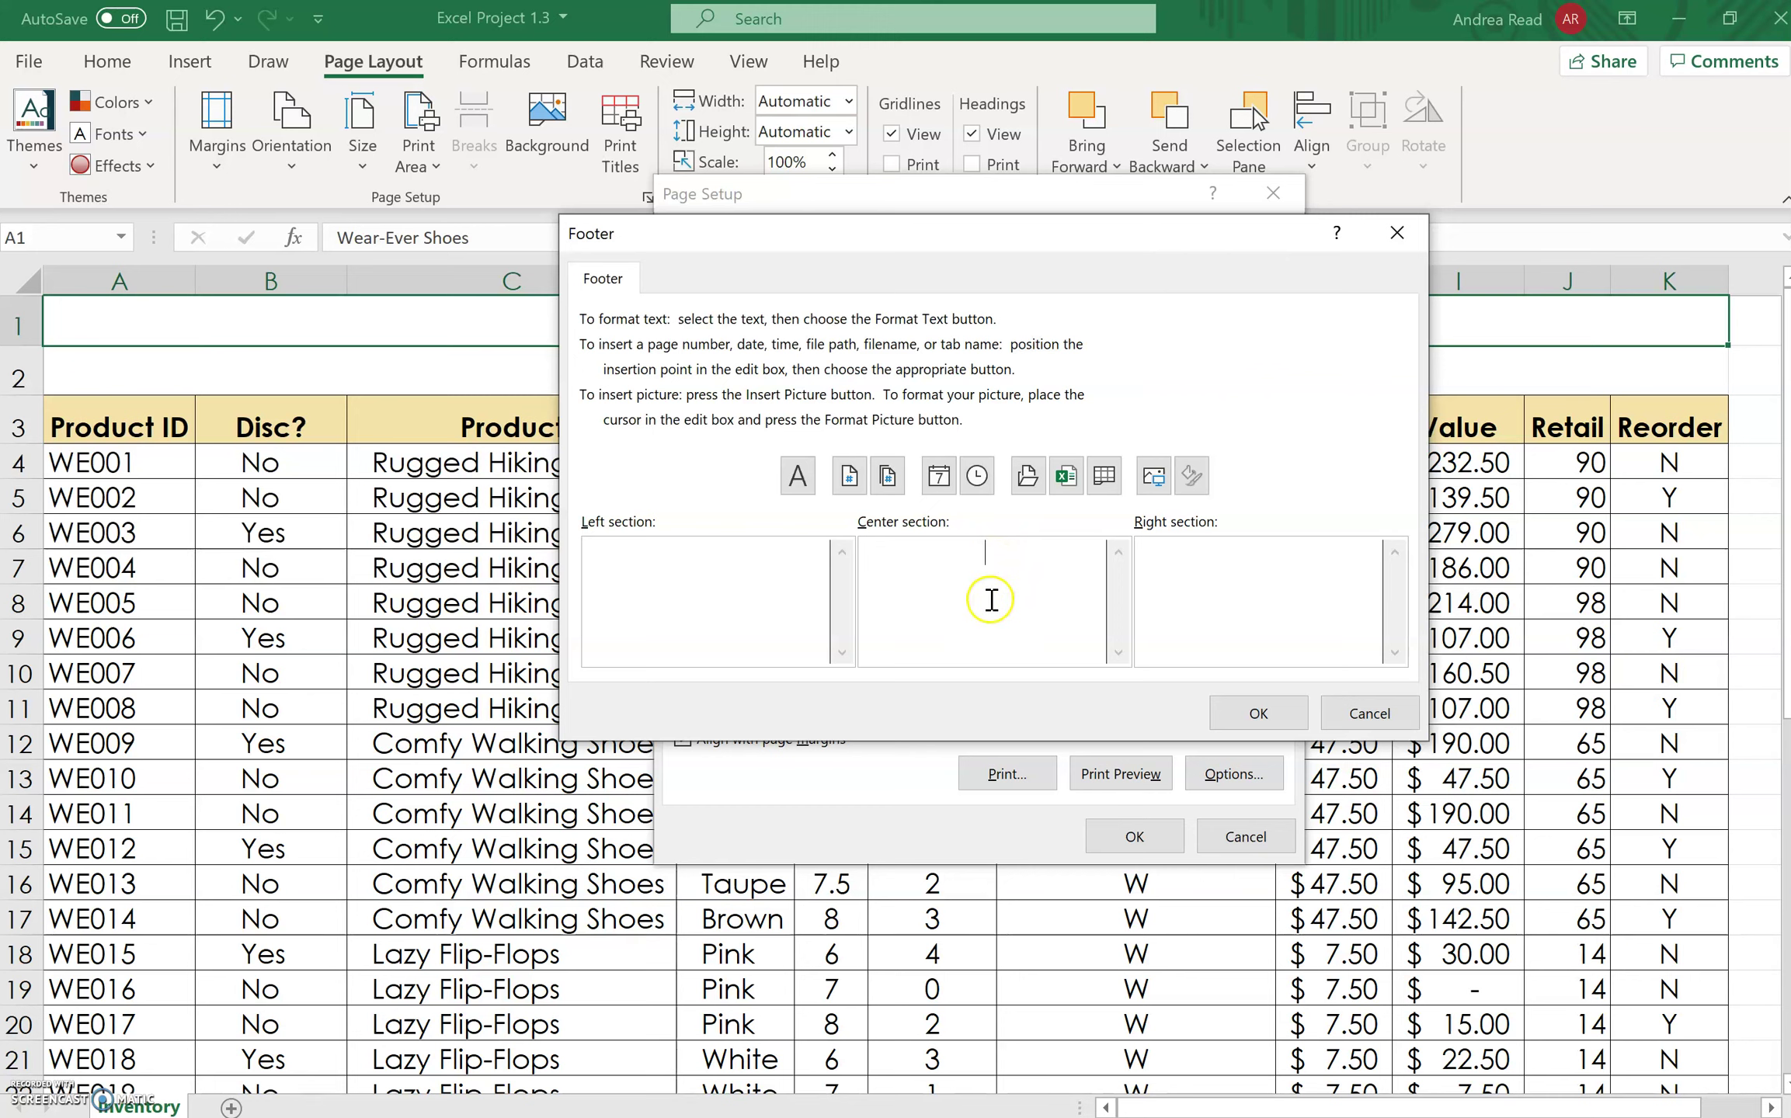
pyautogui.click(1003, 621)
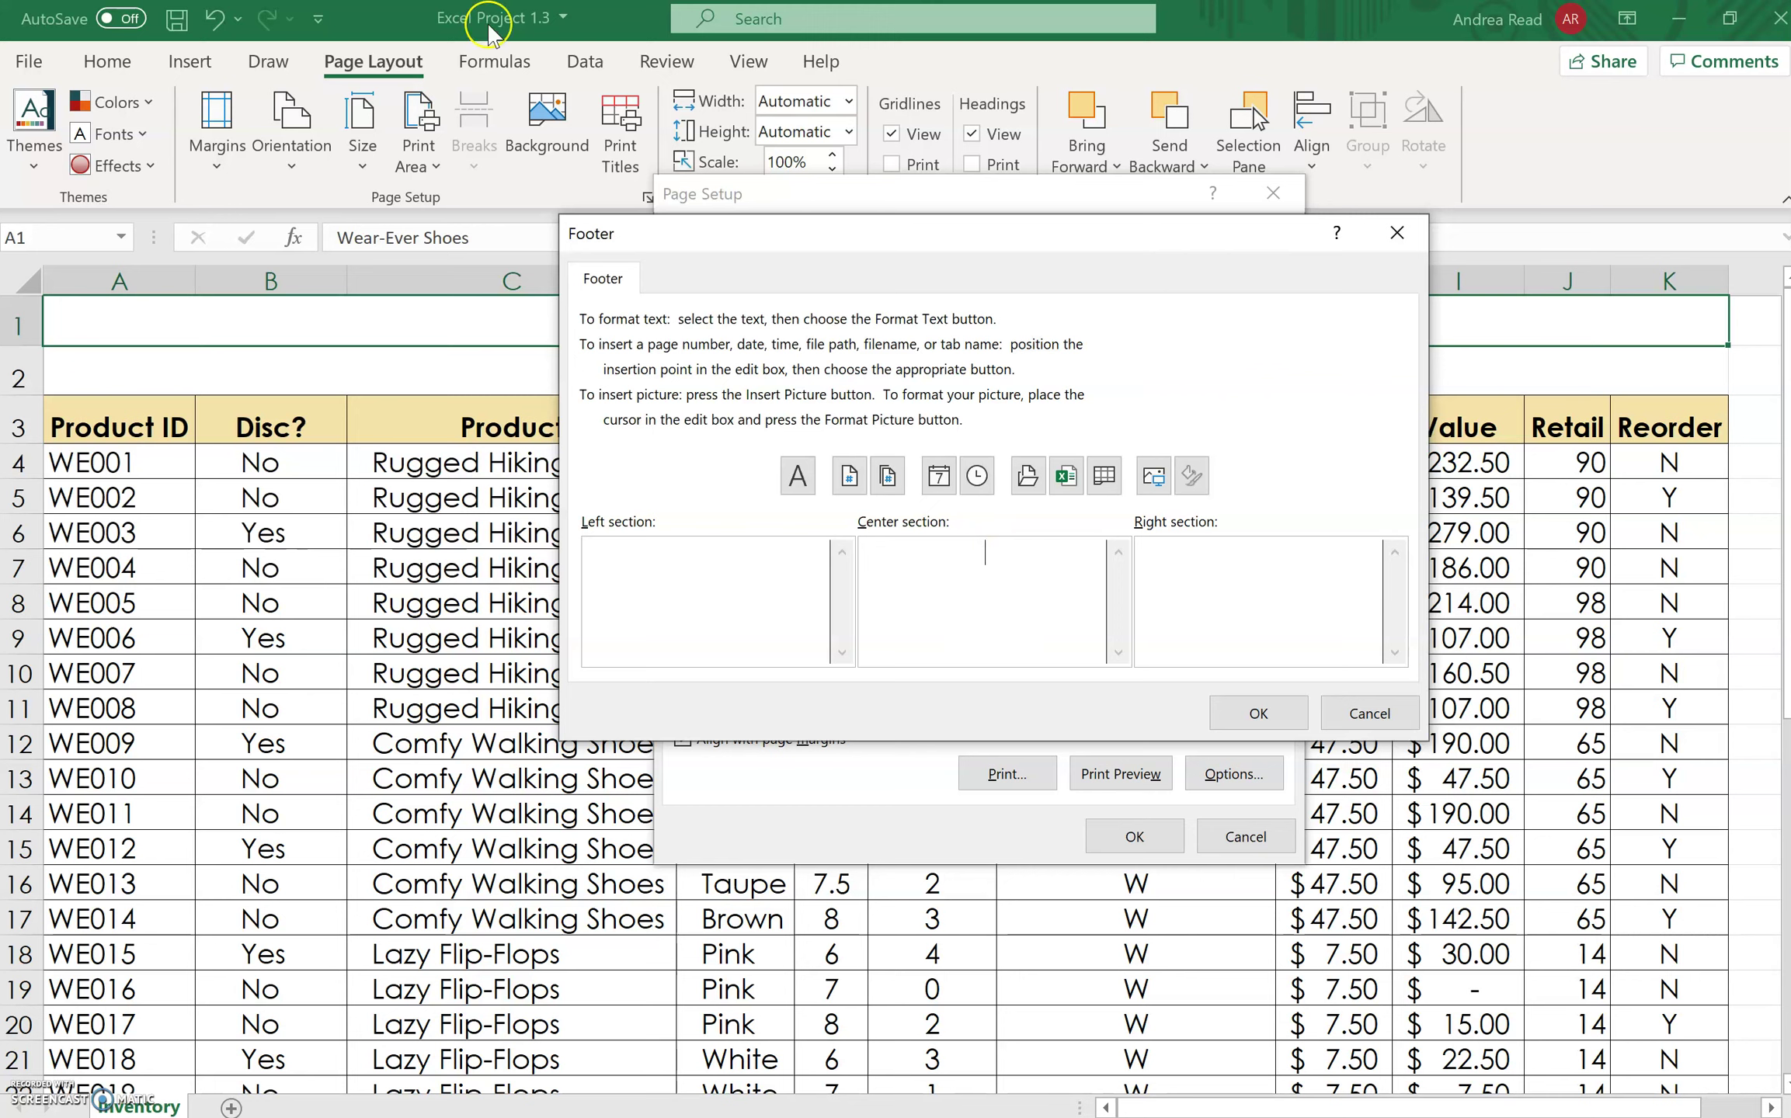
pyautogui.click(1066, 476)
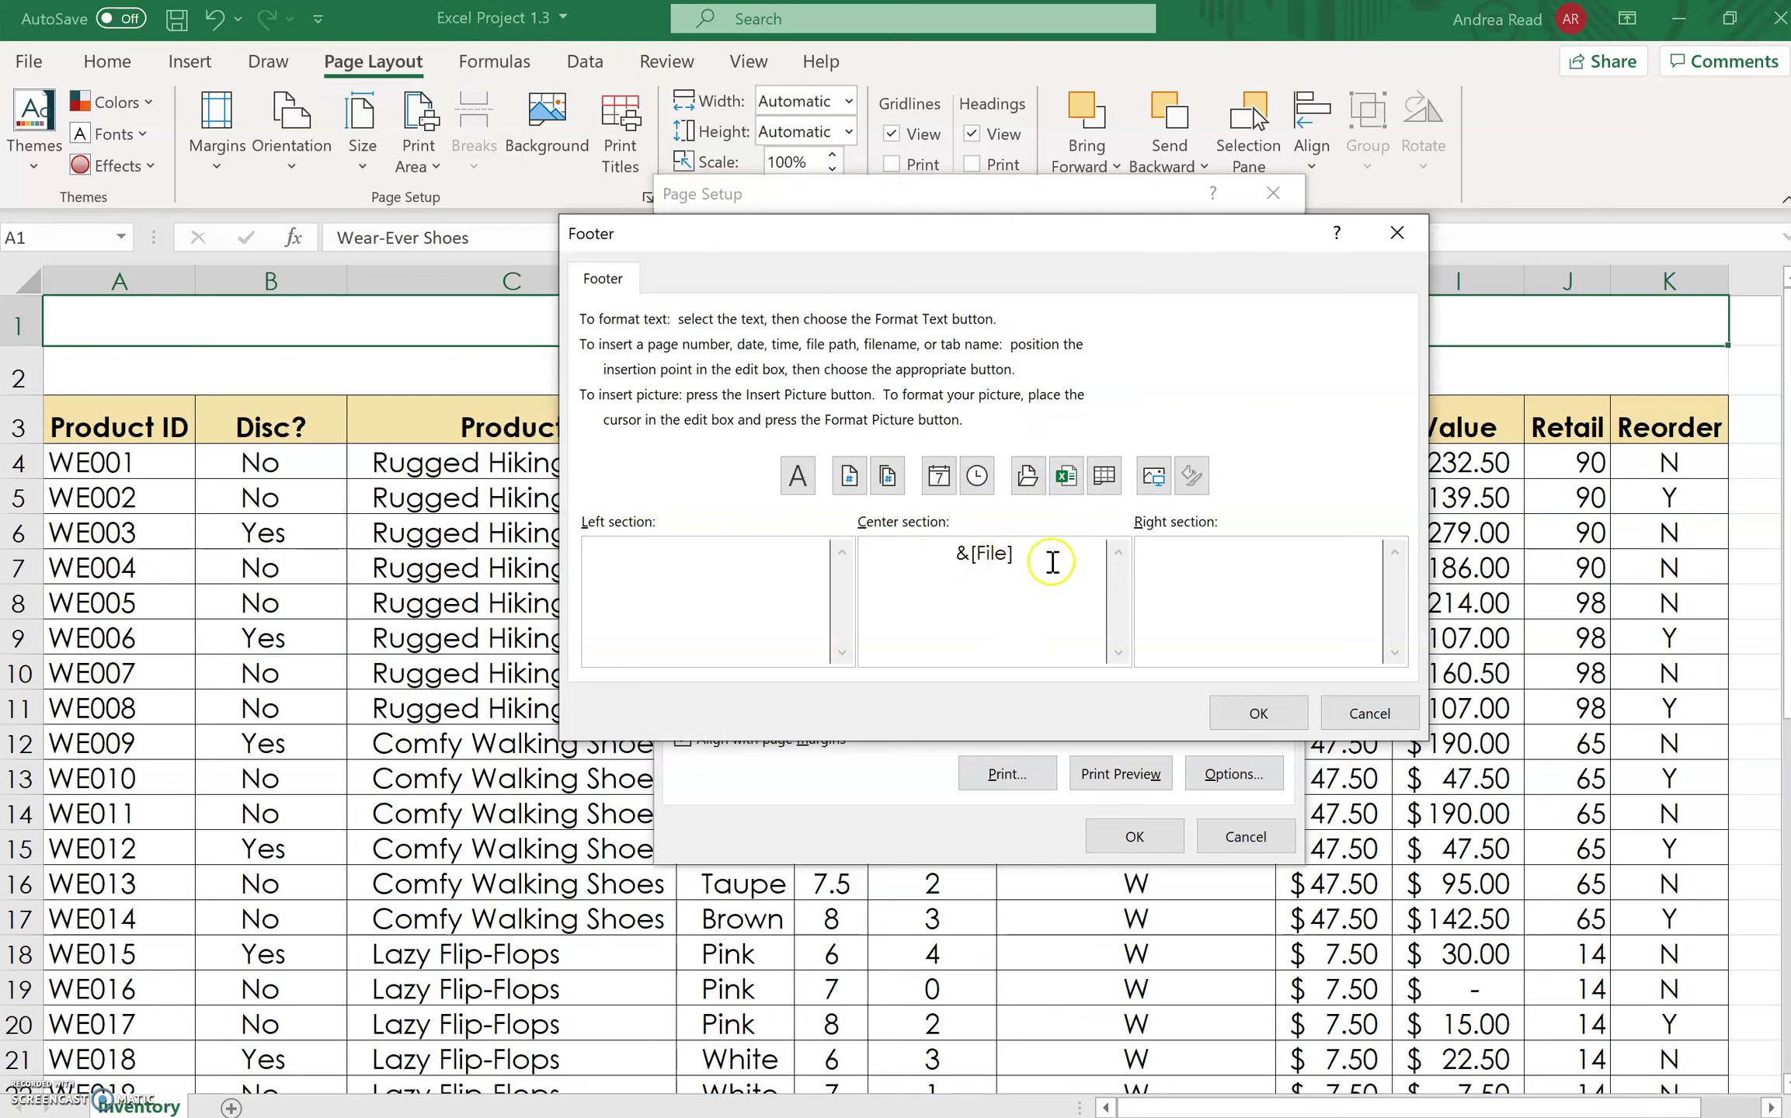
pyautogui.click(1256, 713)
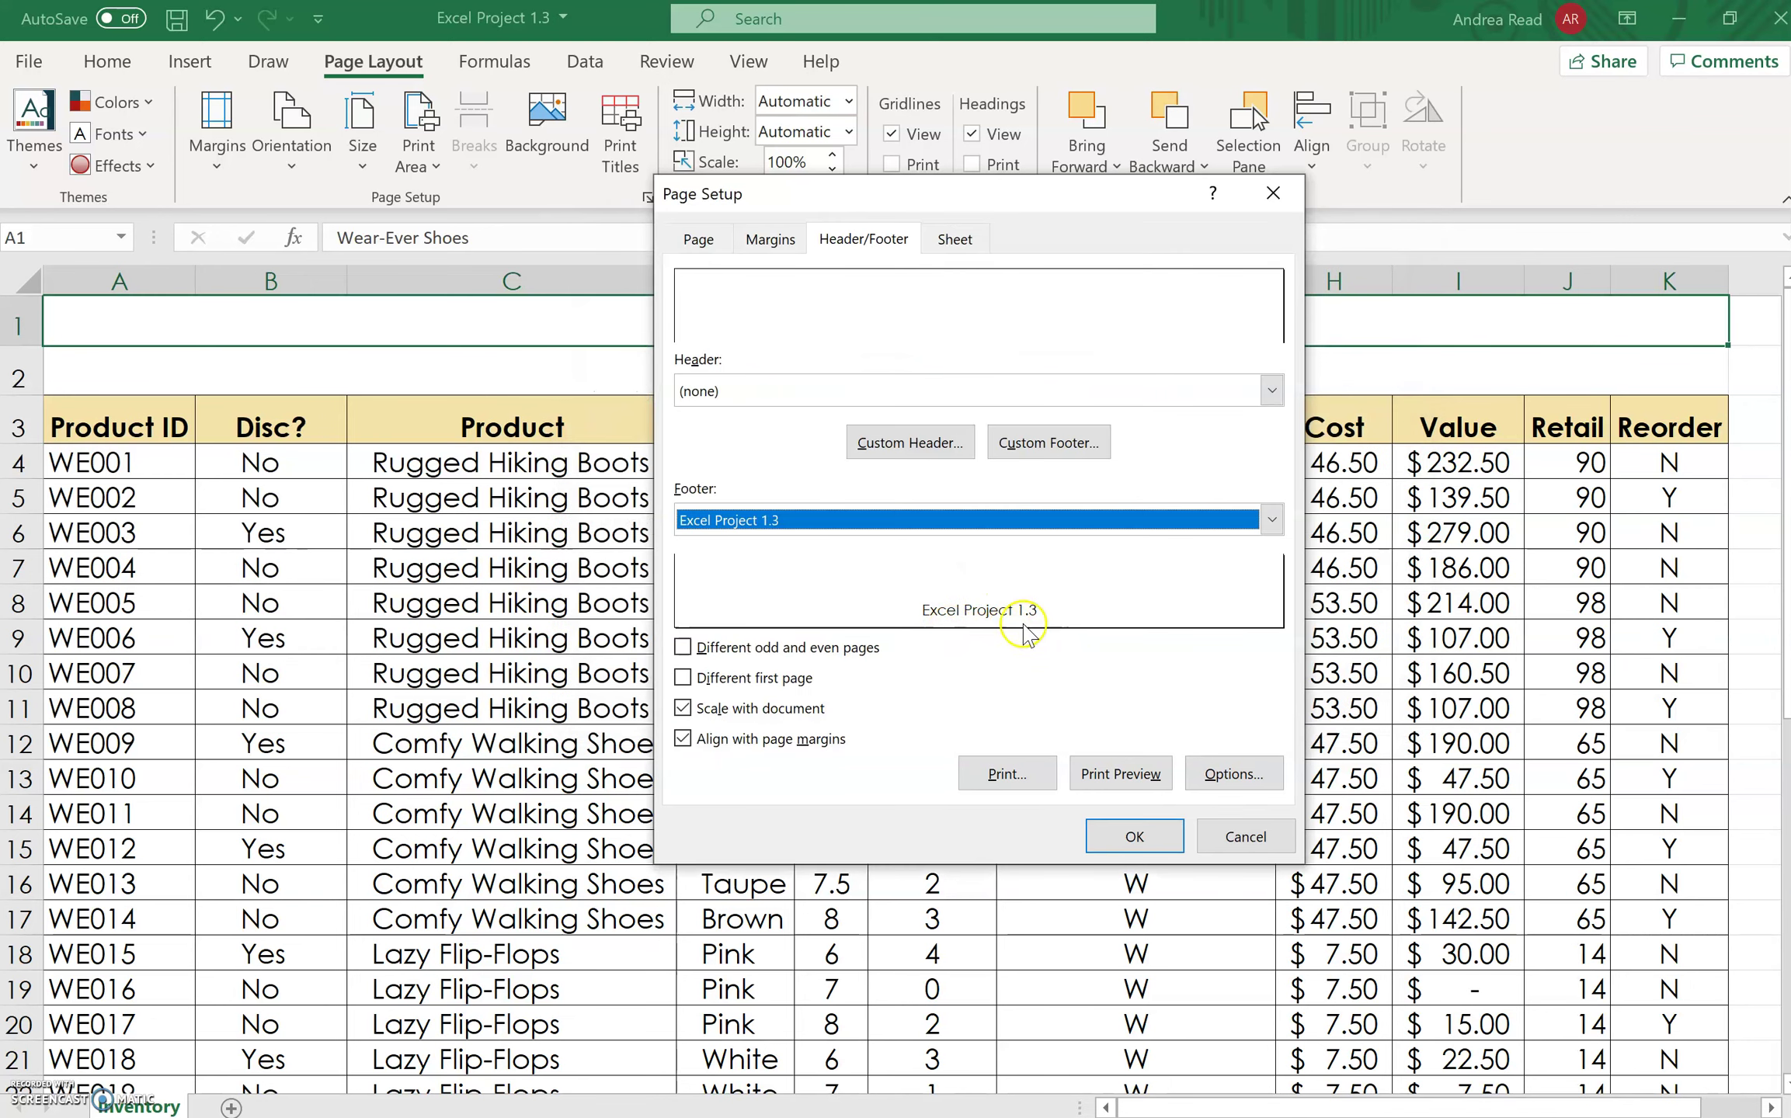
pyautogui.click(1128, 836)
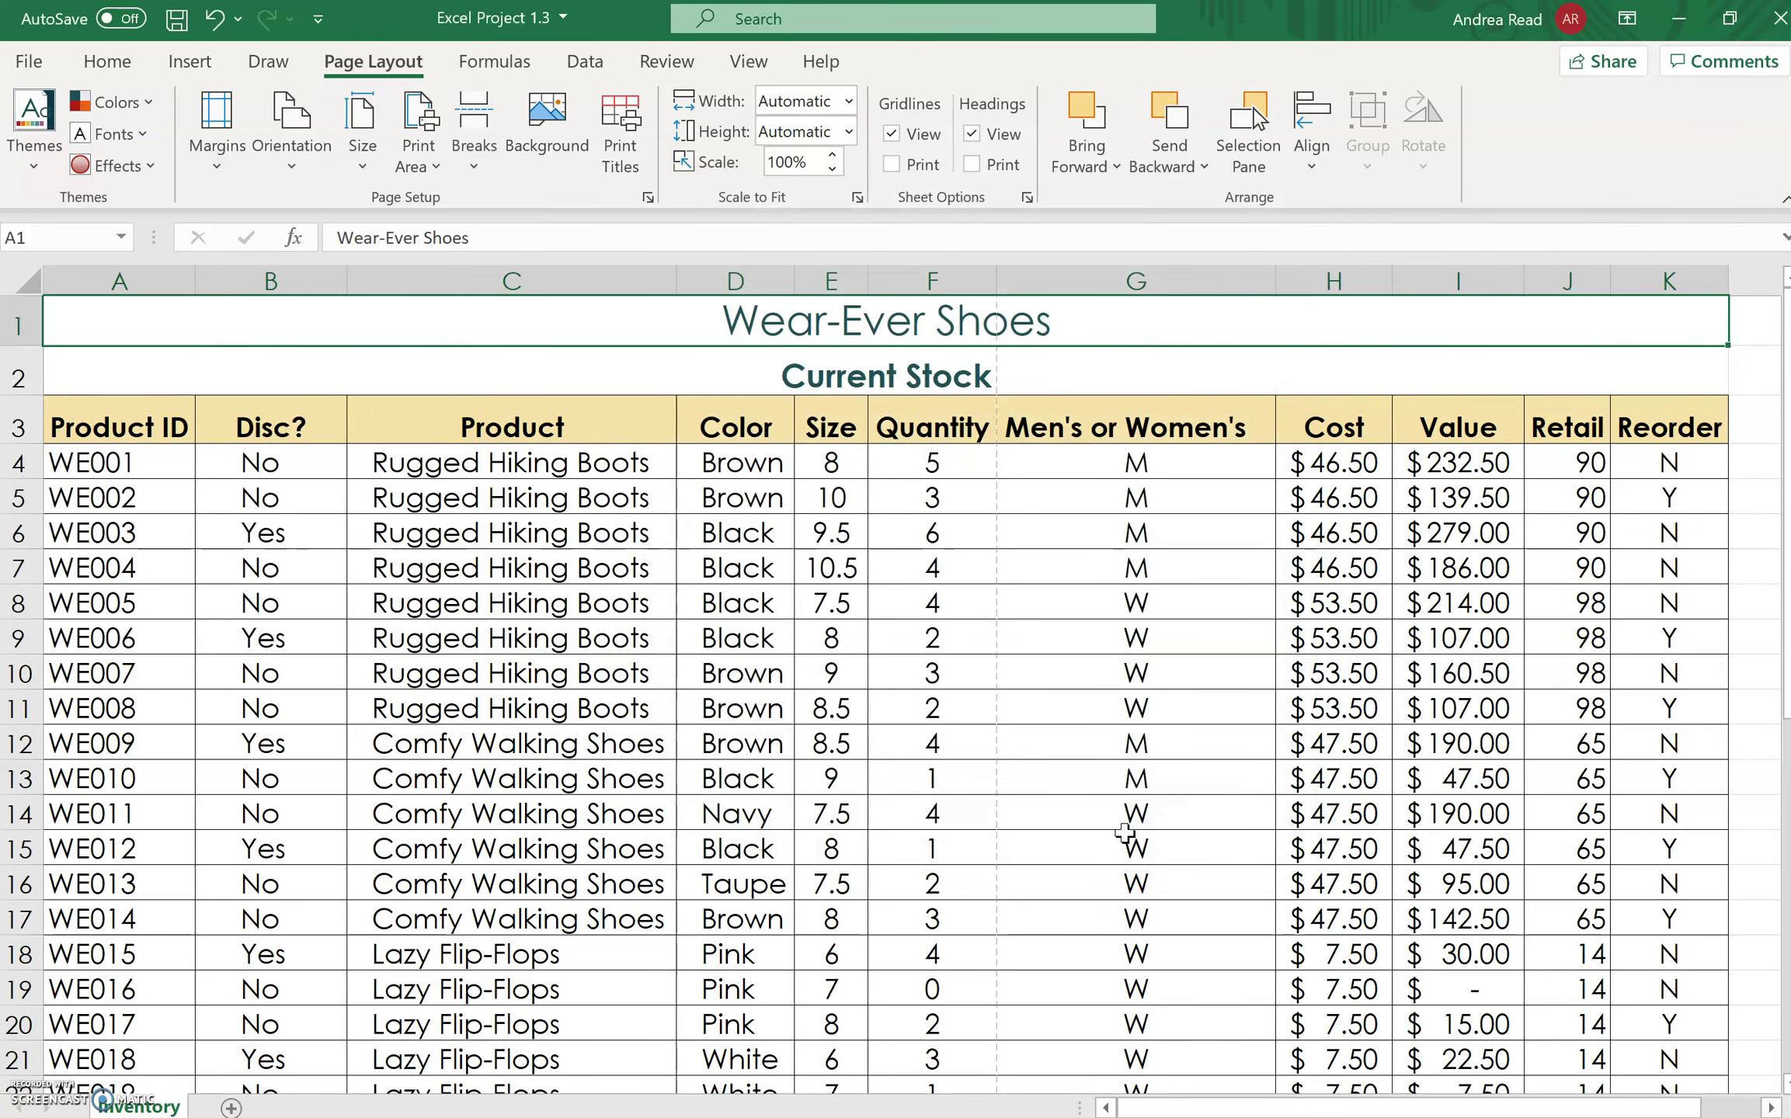
pyautogui.click(18, 67)
pyautogui.click(92, 472)
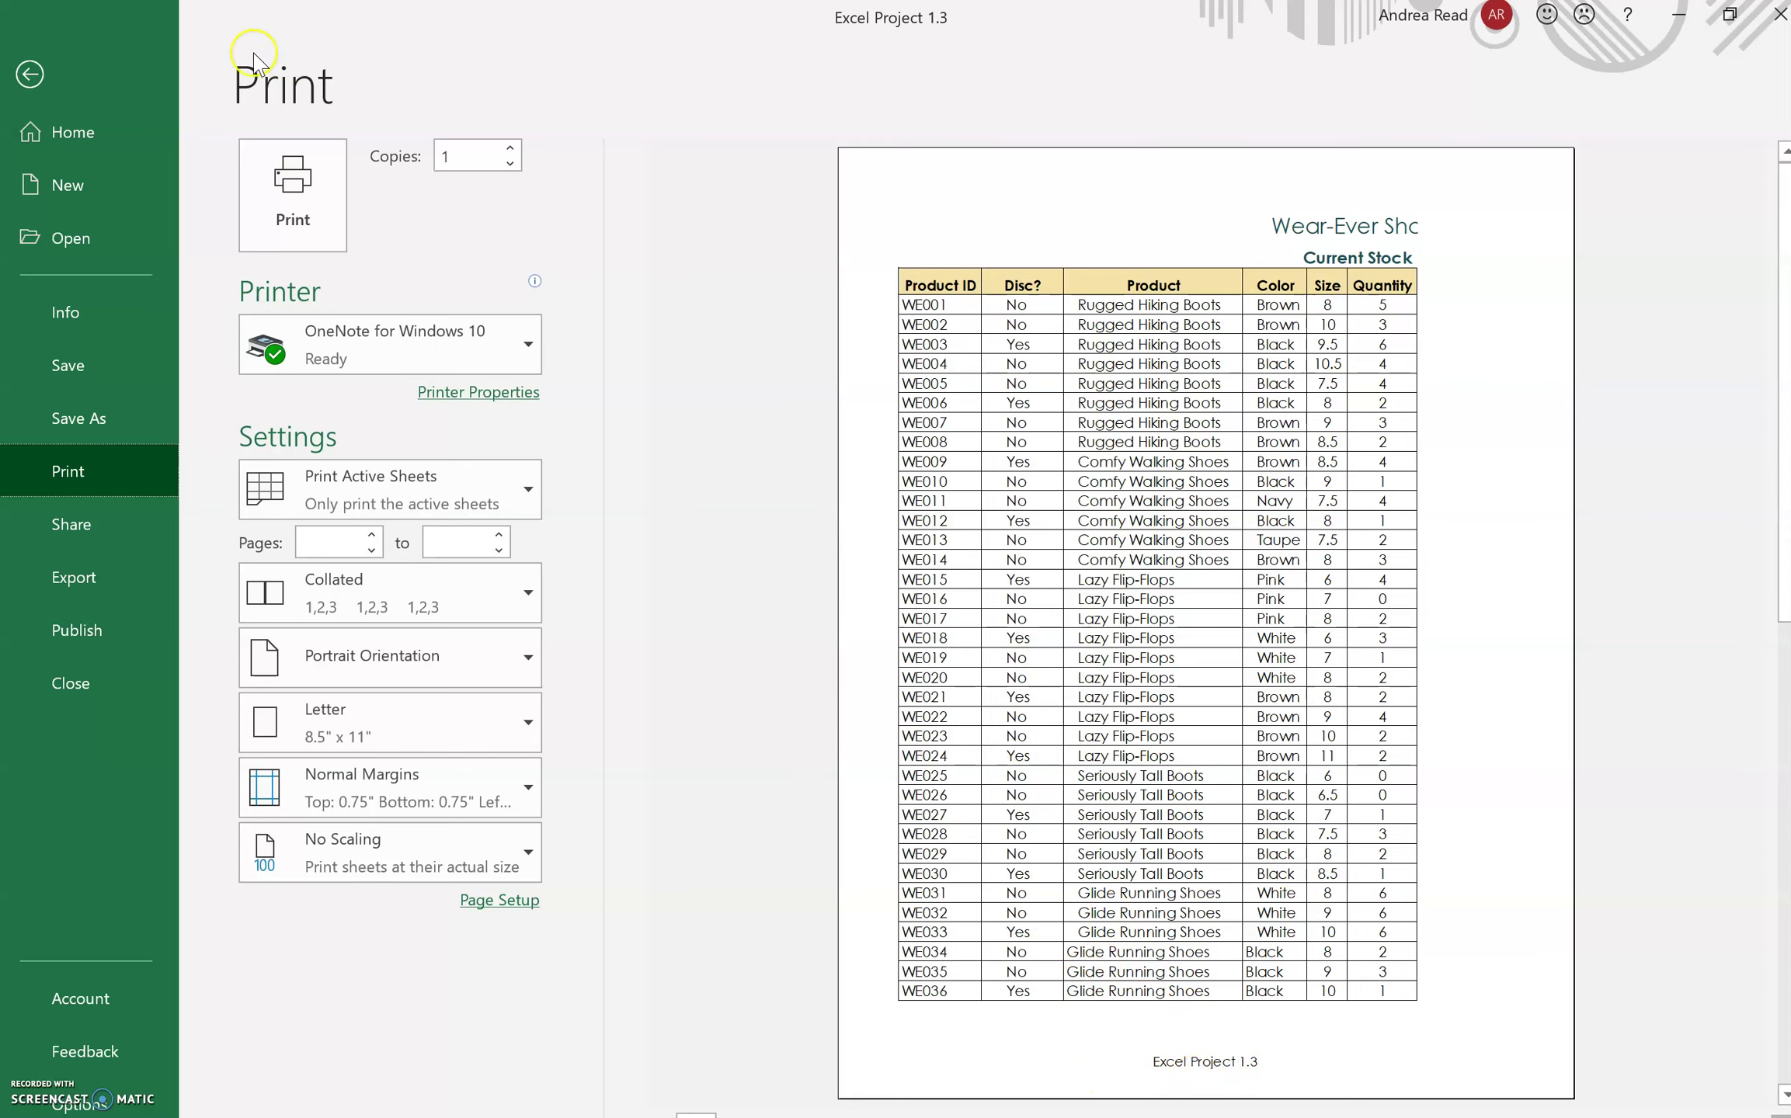
pyautogui.click(31, 74)
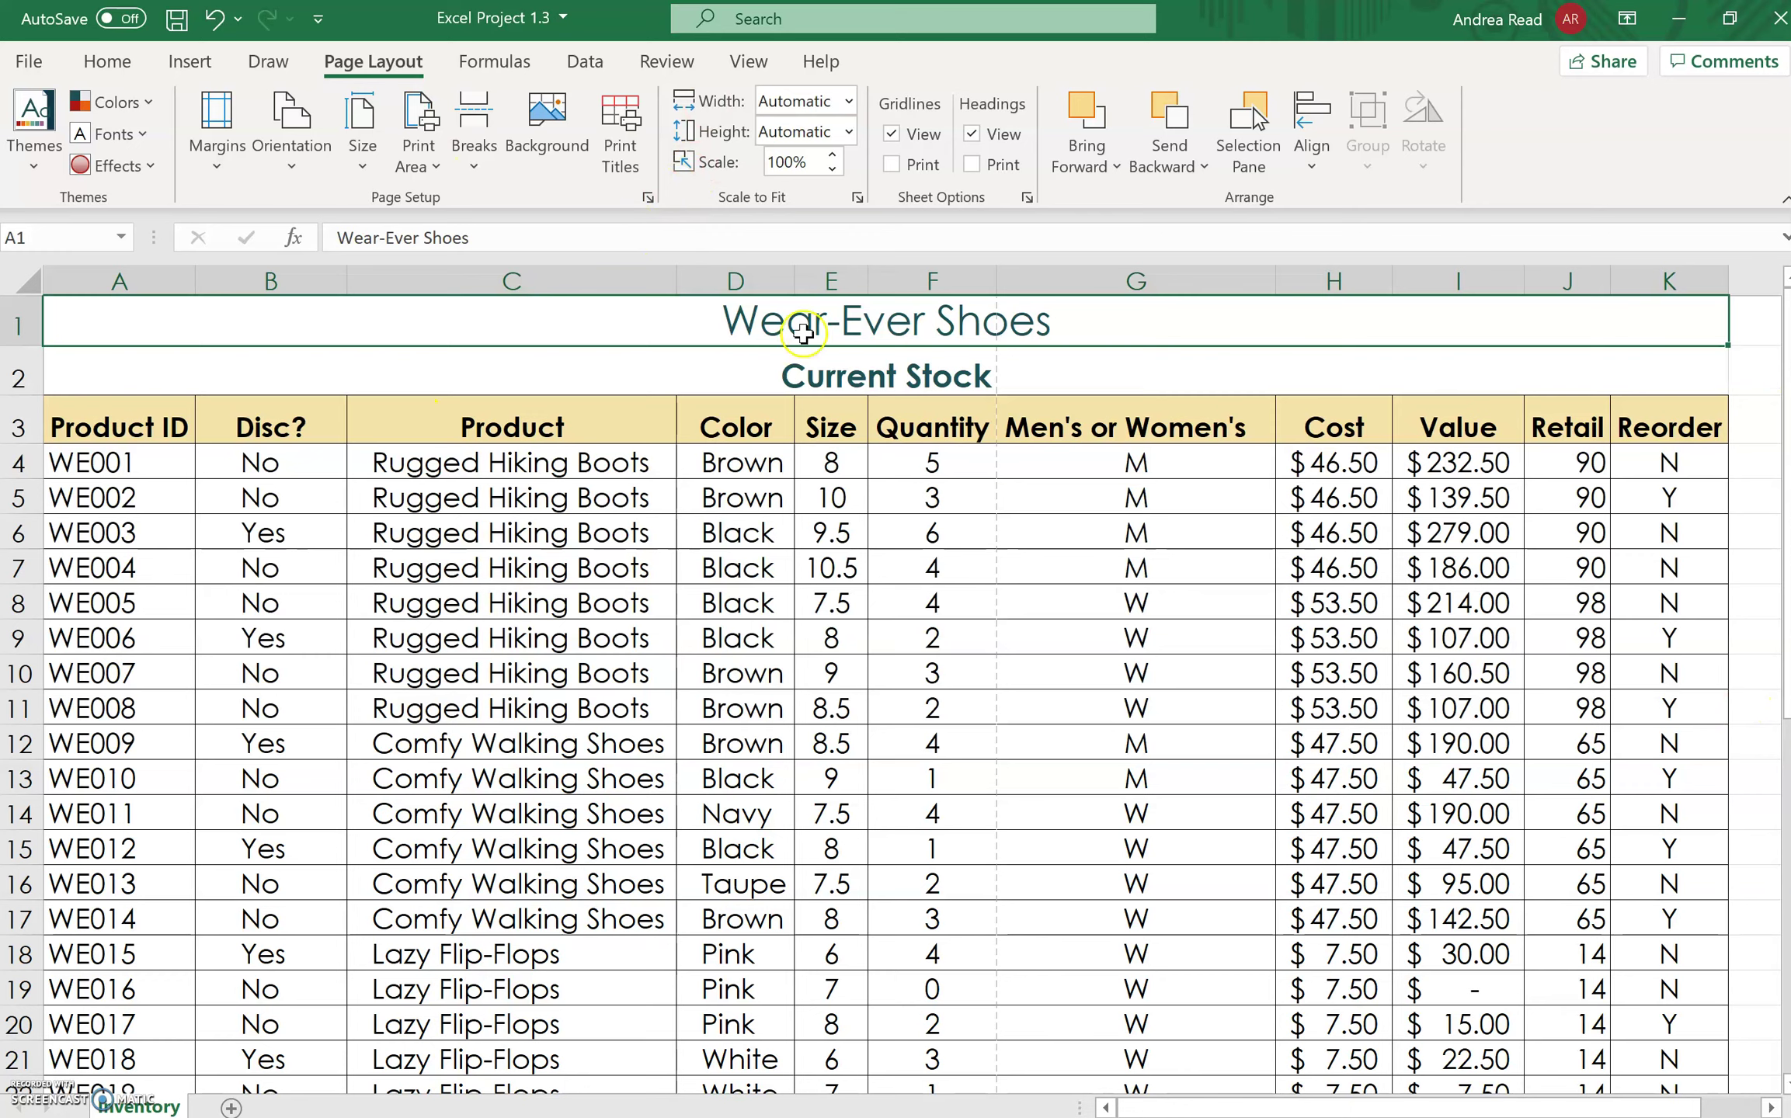
pyautogui.click(746, 62)
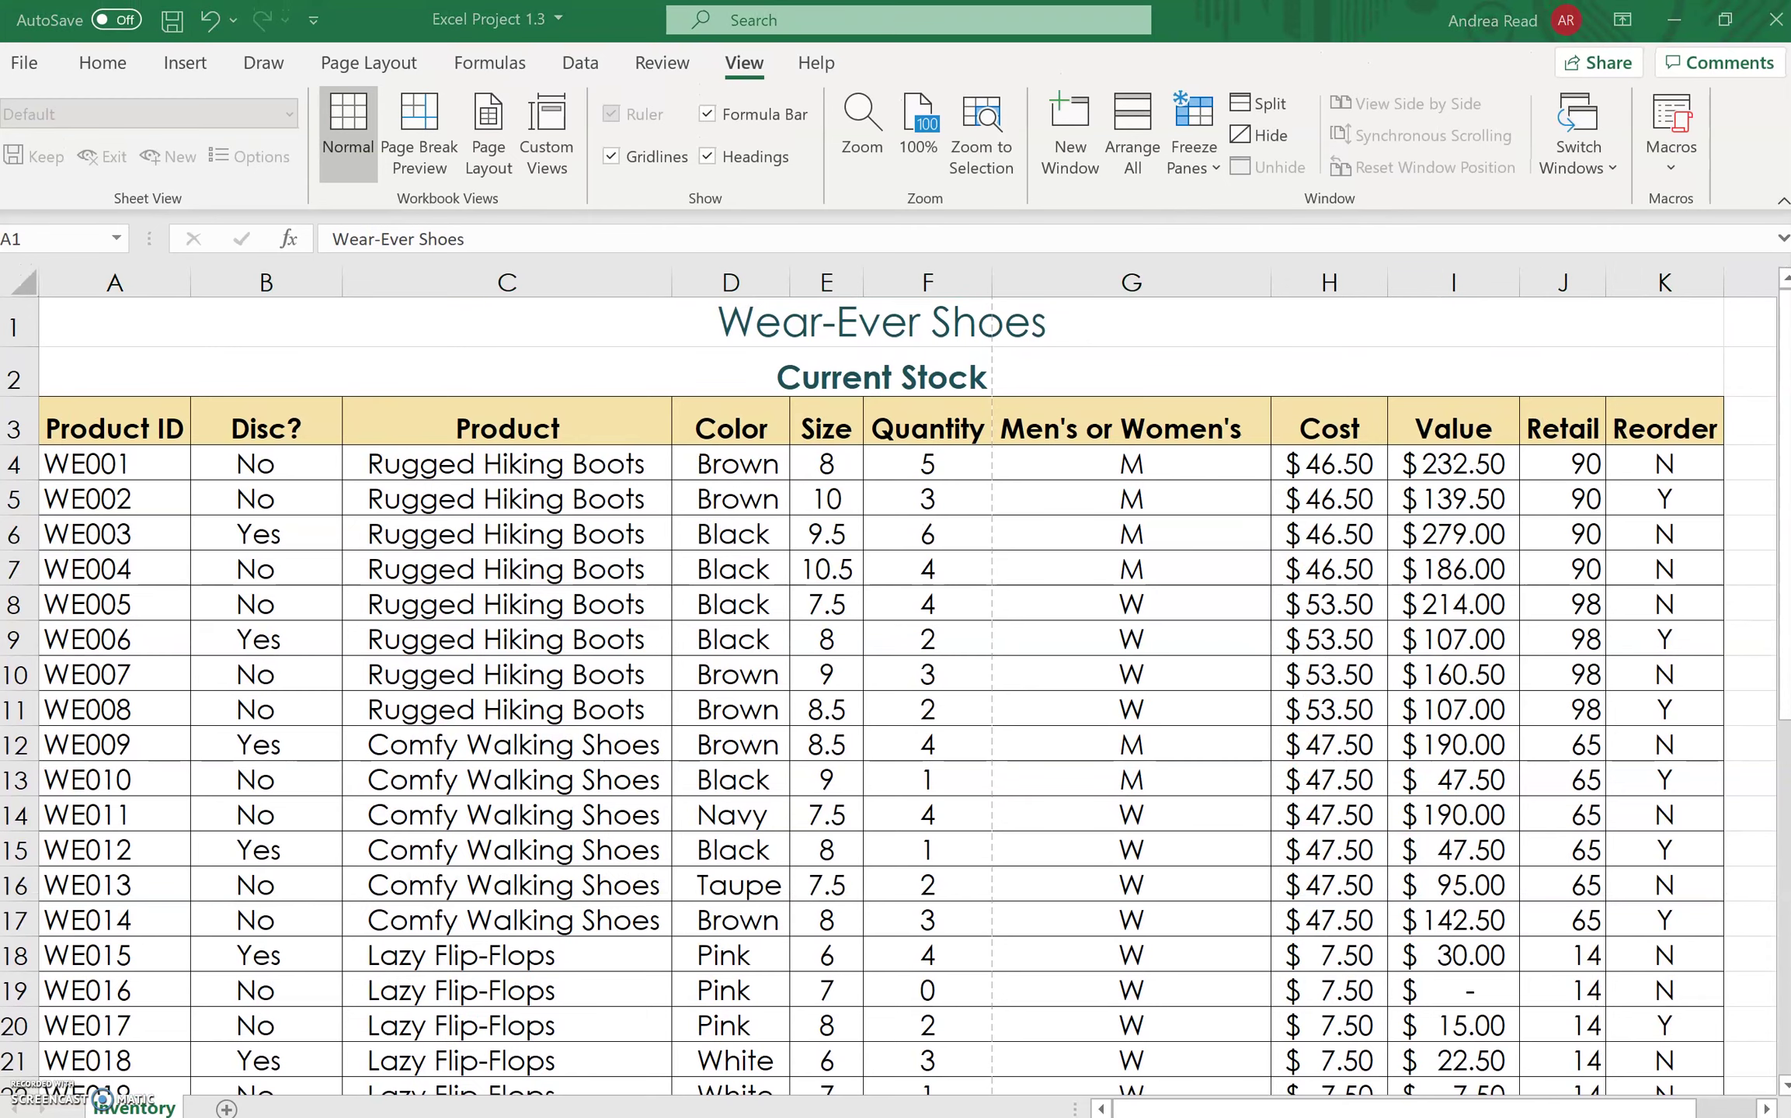
pyautogui.click(380, 66)
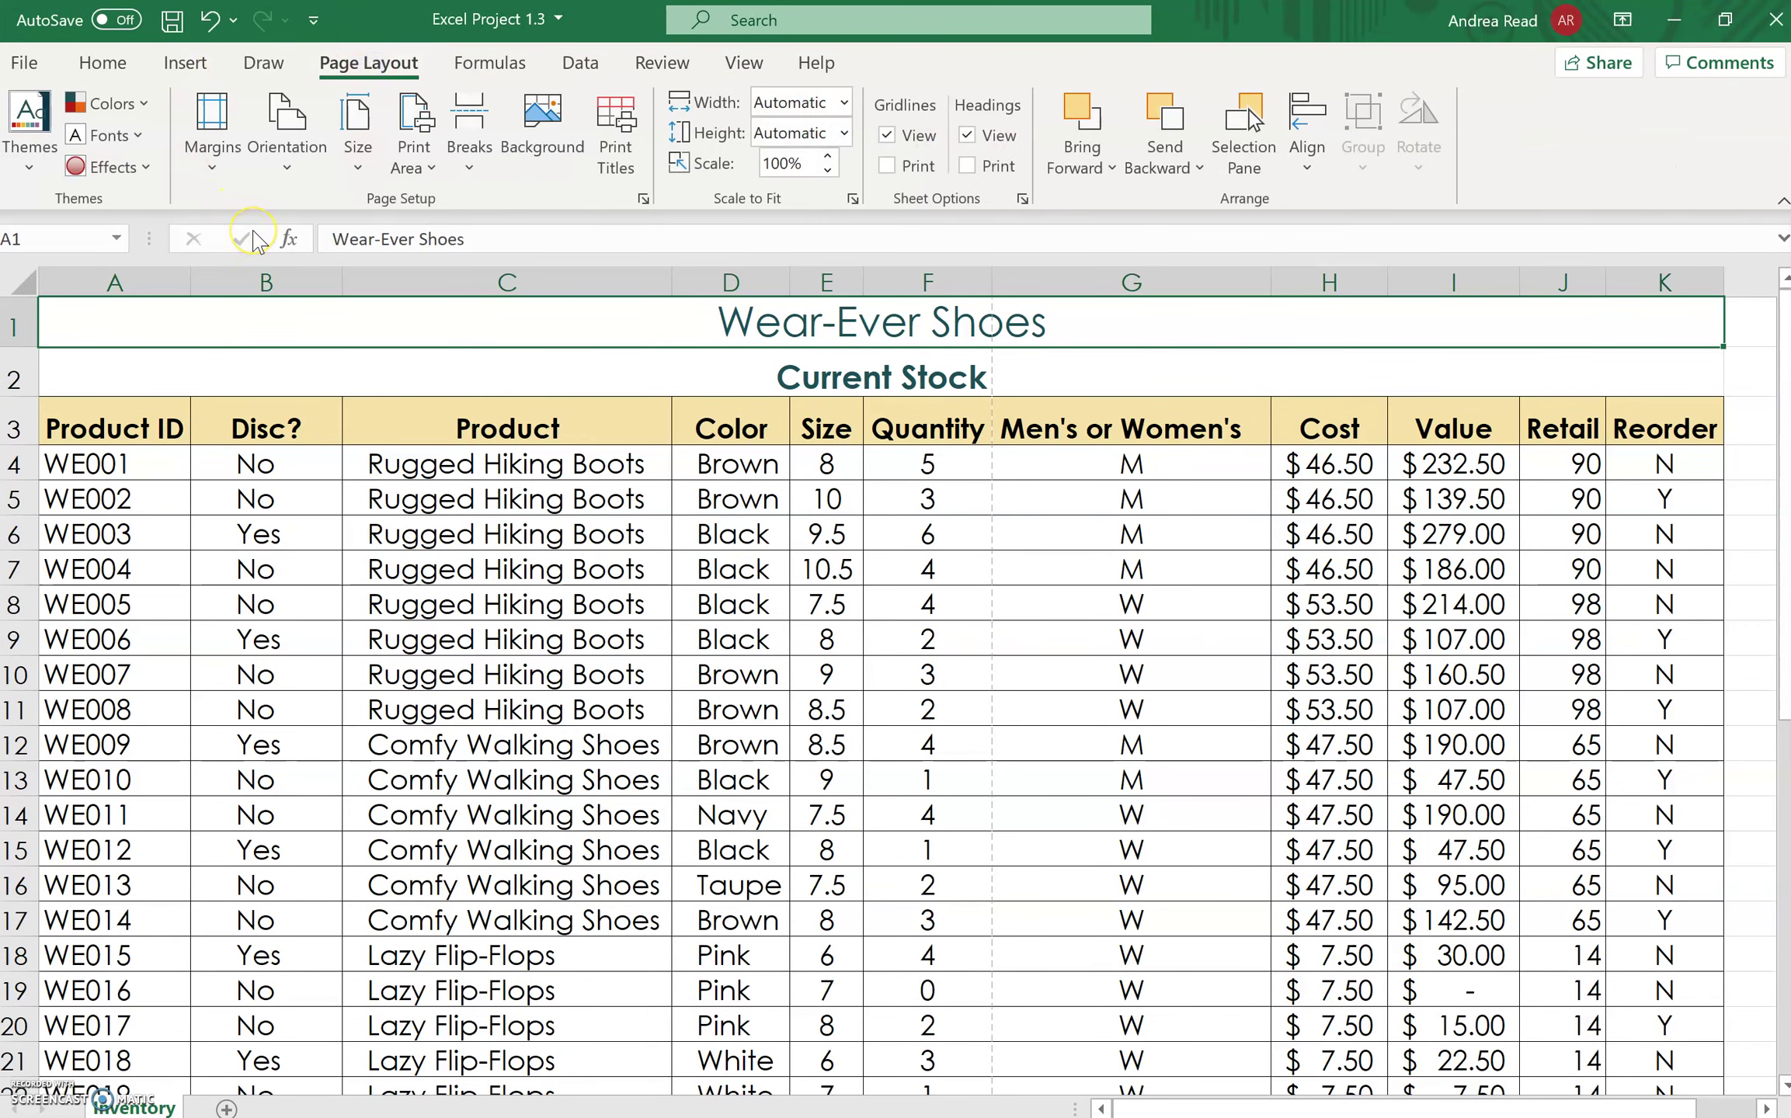
# Switch the Inventory worksheet's page orientation to Landscape.
pyautogui.click(282, 167)
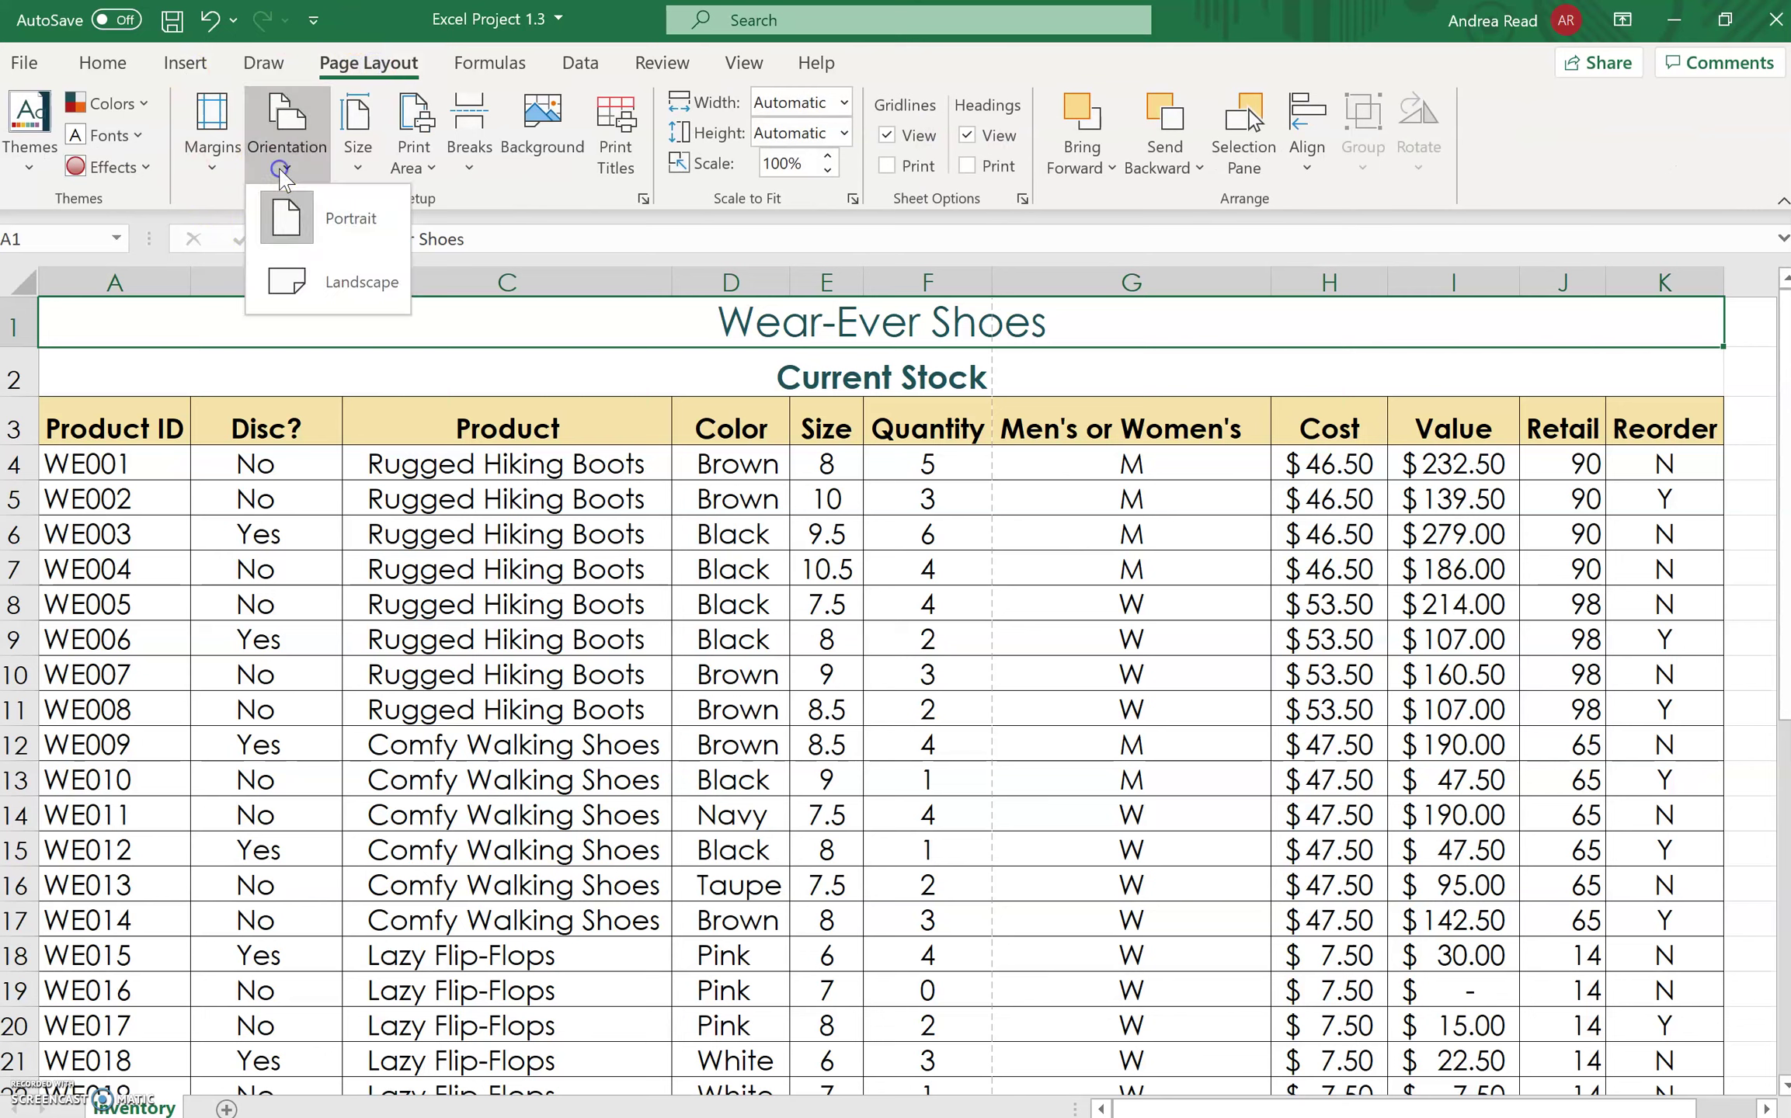
pyautogui.click(342, 281)
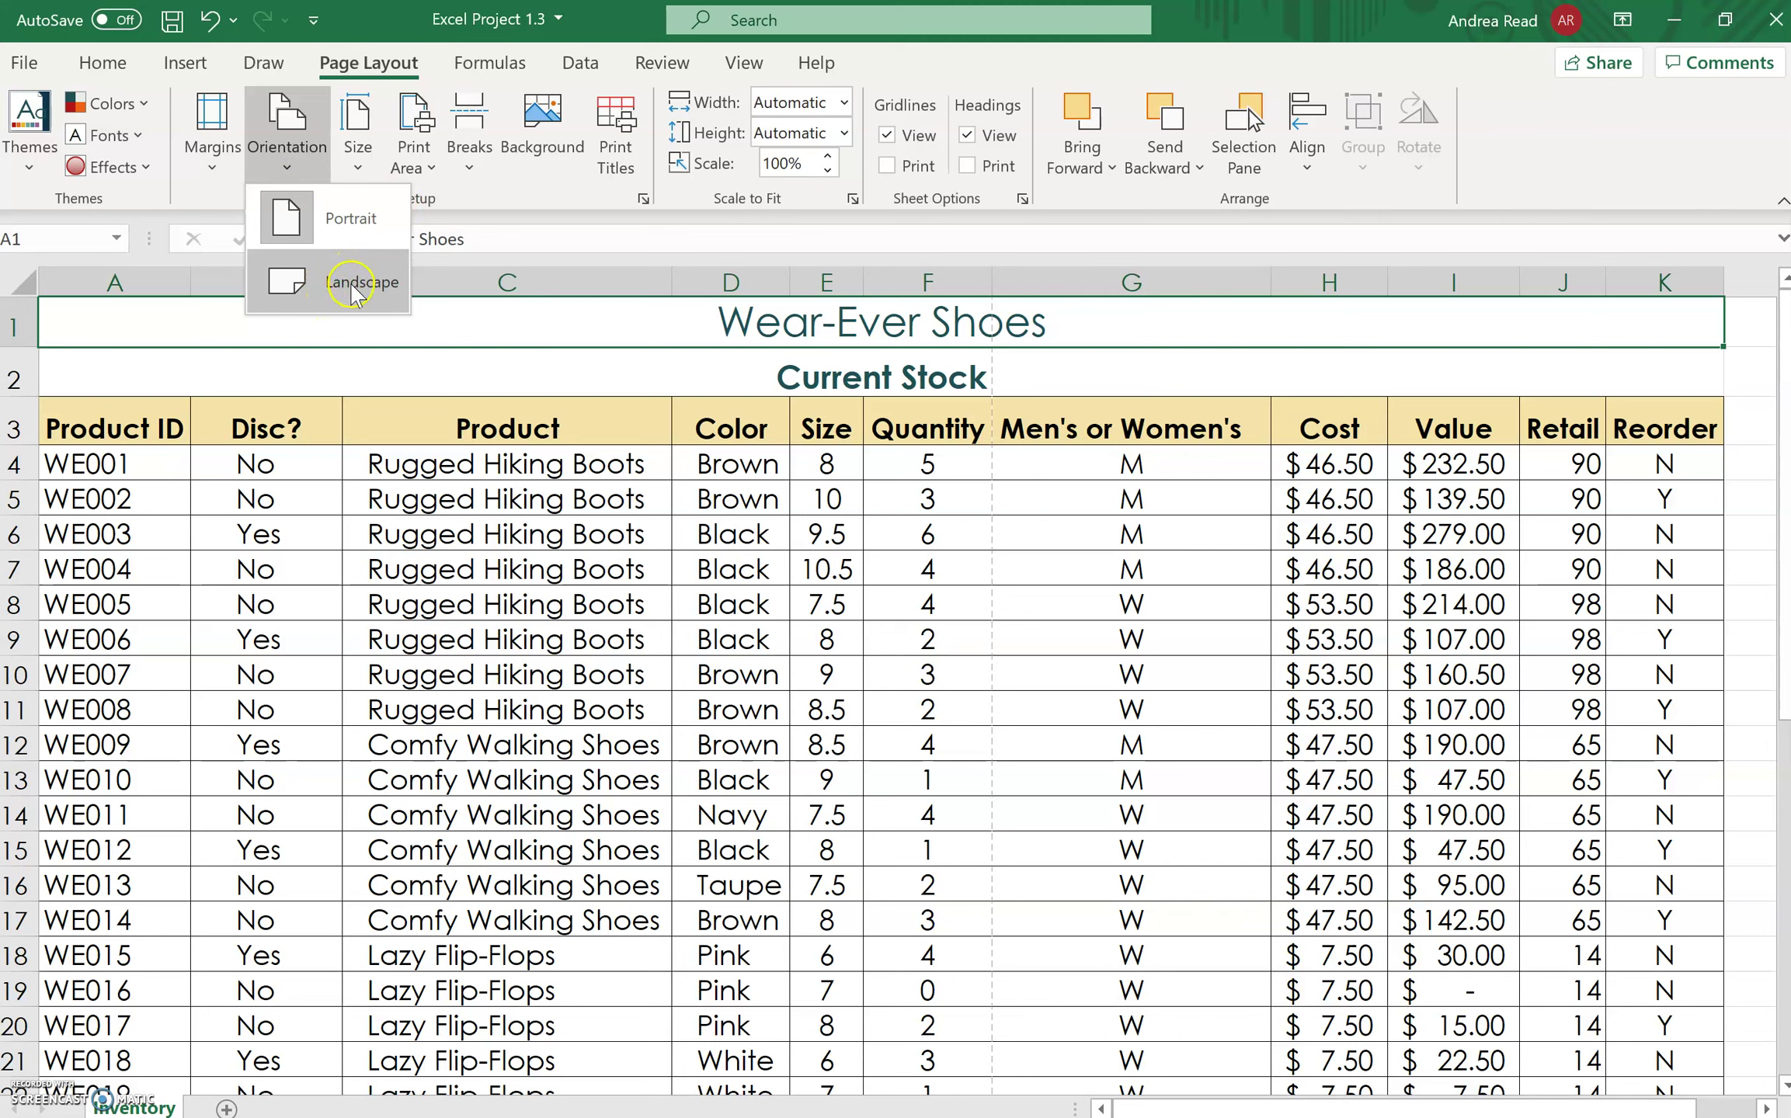
pyautogui.click(347, 284)
pyautogui.click(285, 183)
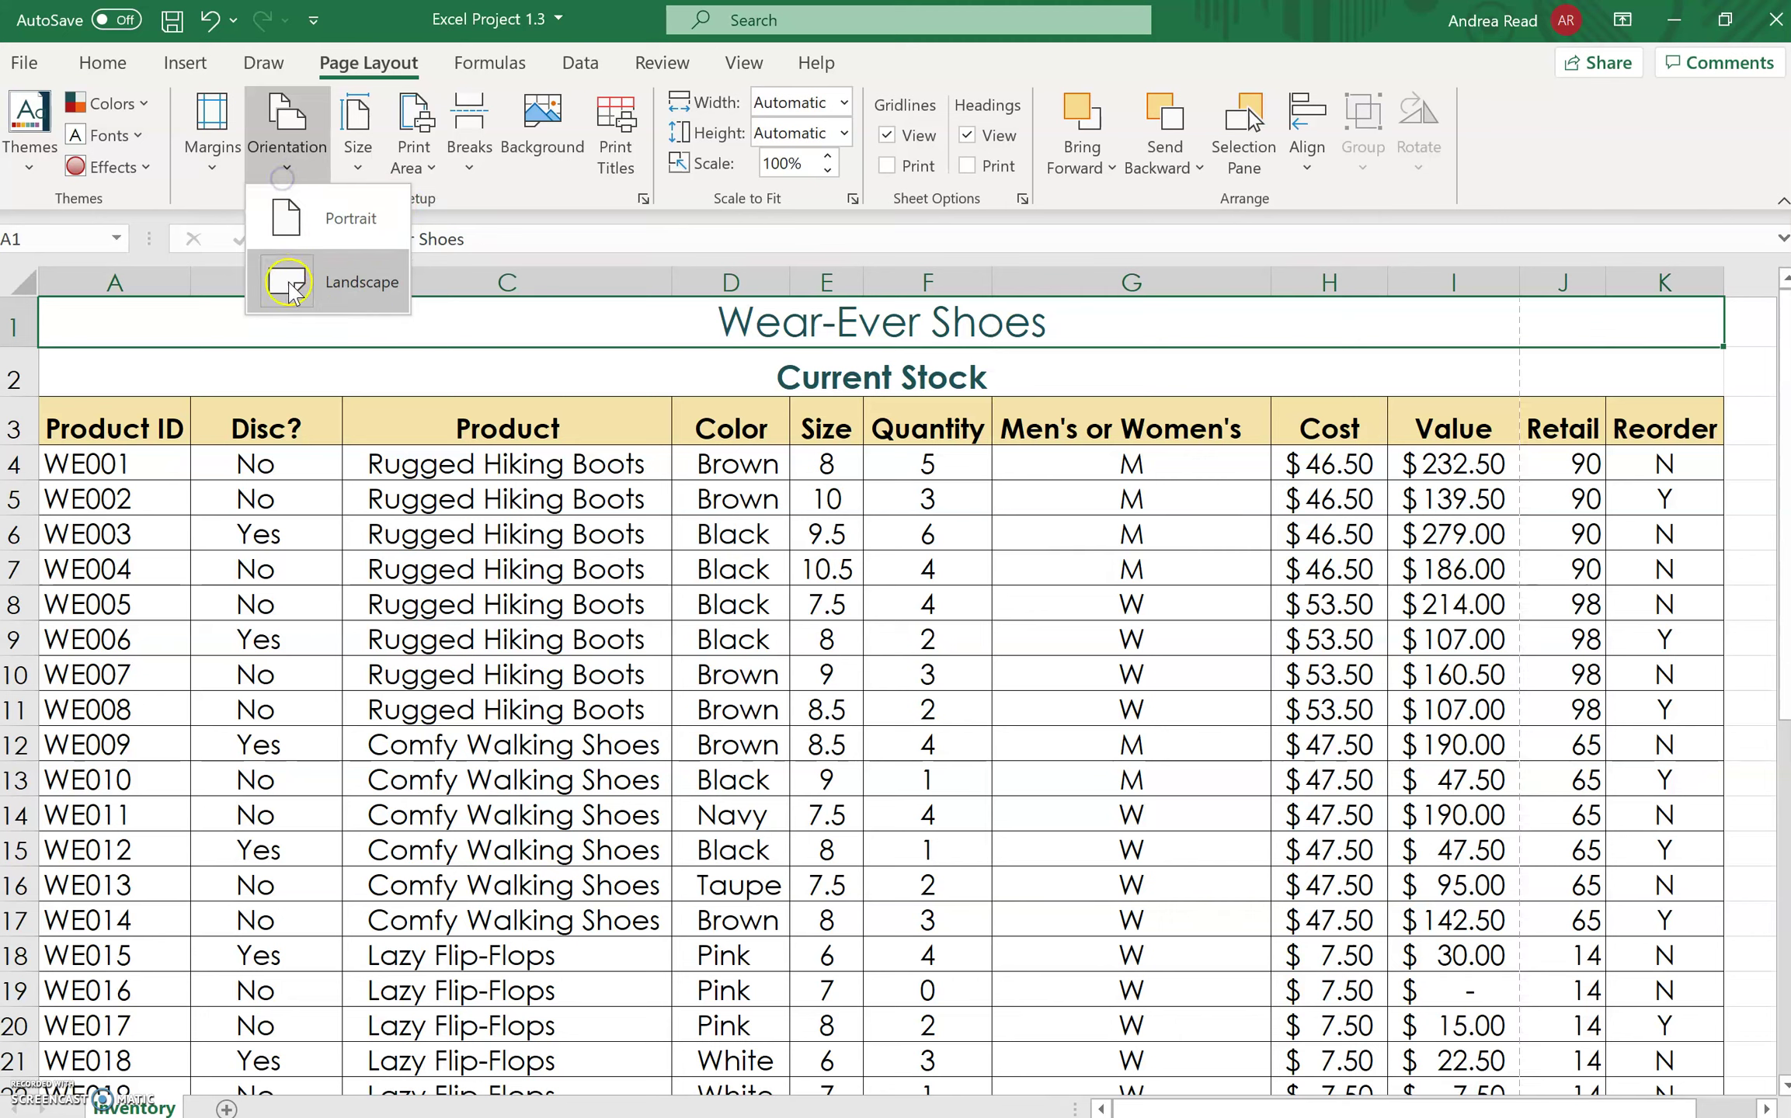
pyautogui.click(289, 279)
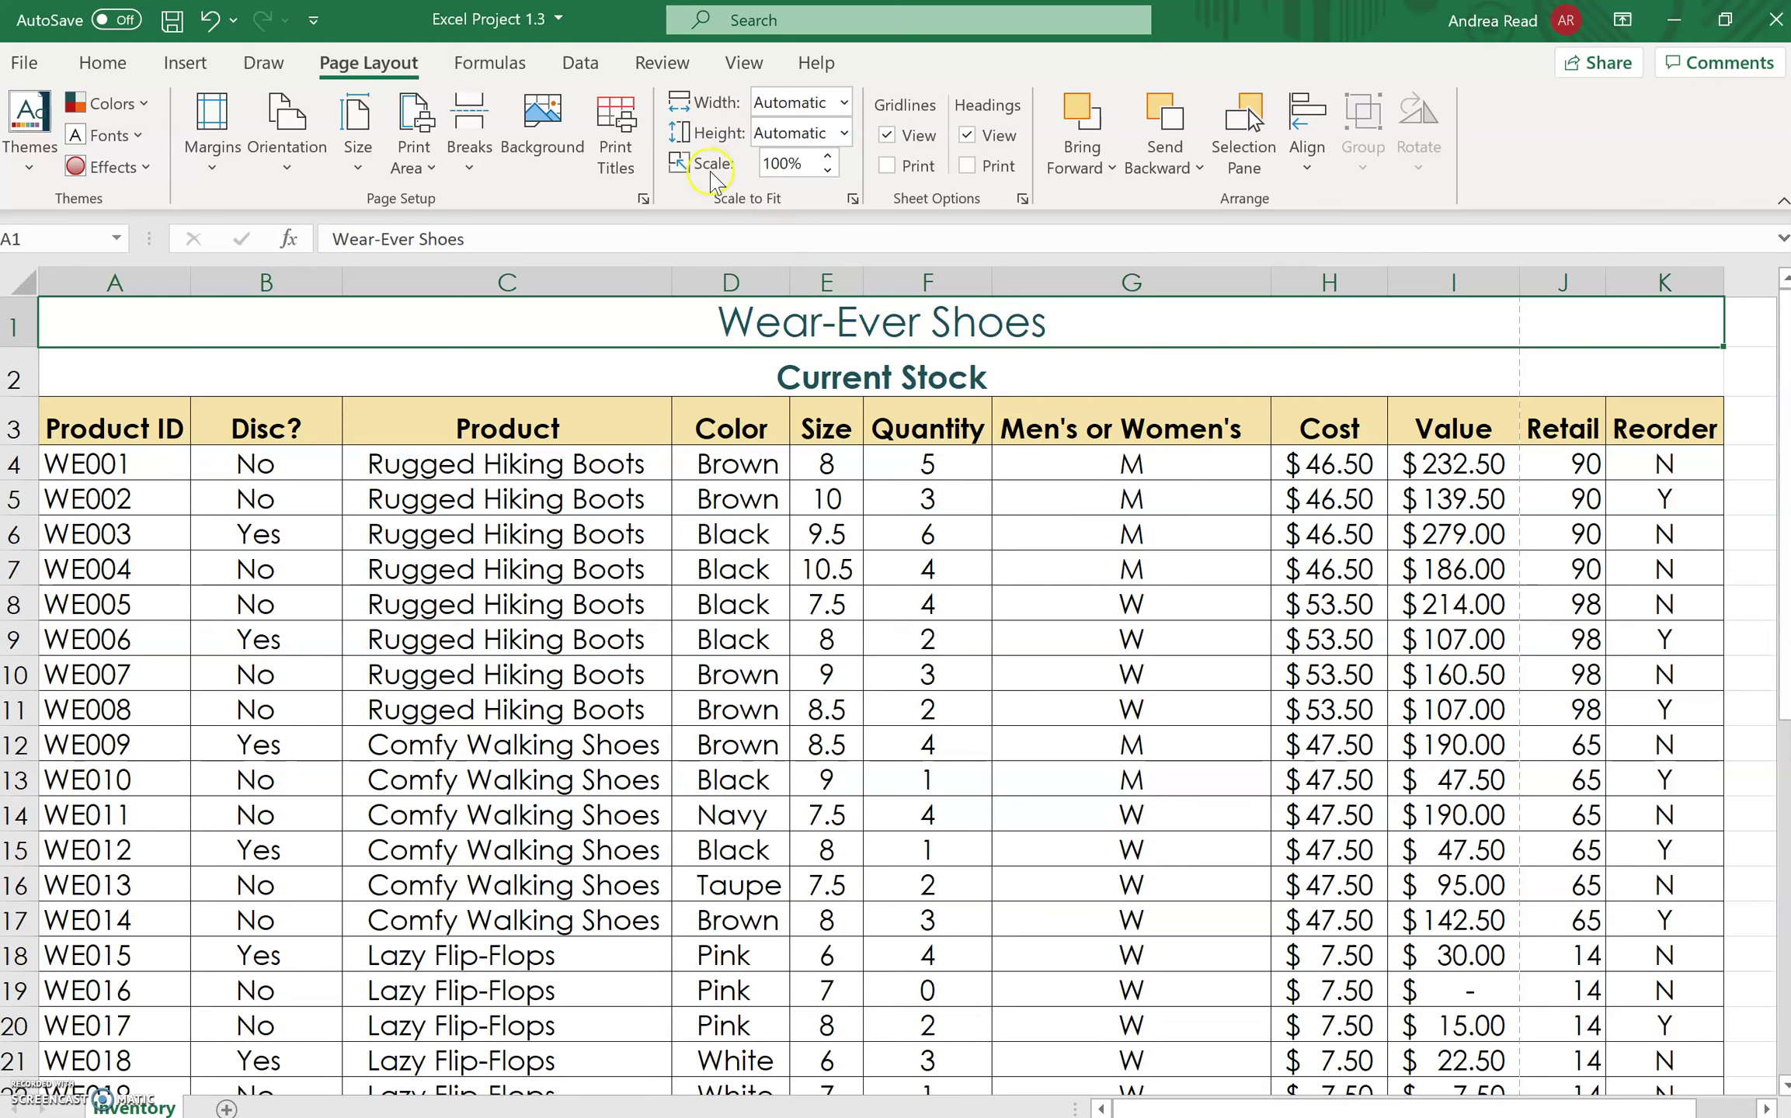
# Set Scale to Fit width and height to 1 page each, dropping the scale to 77%.
pyautogui.click(842, 103)
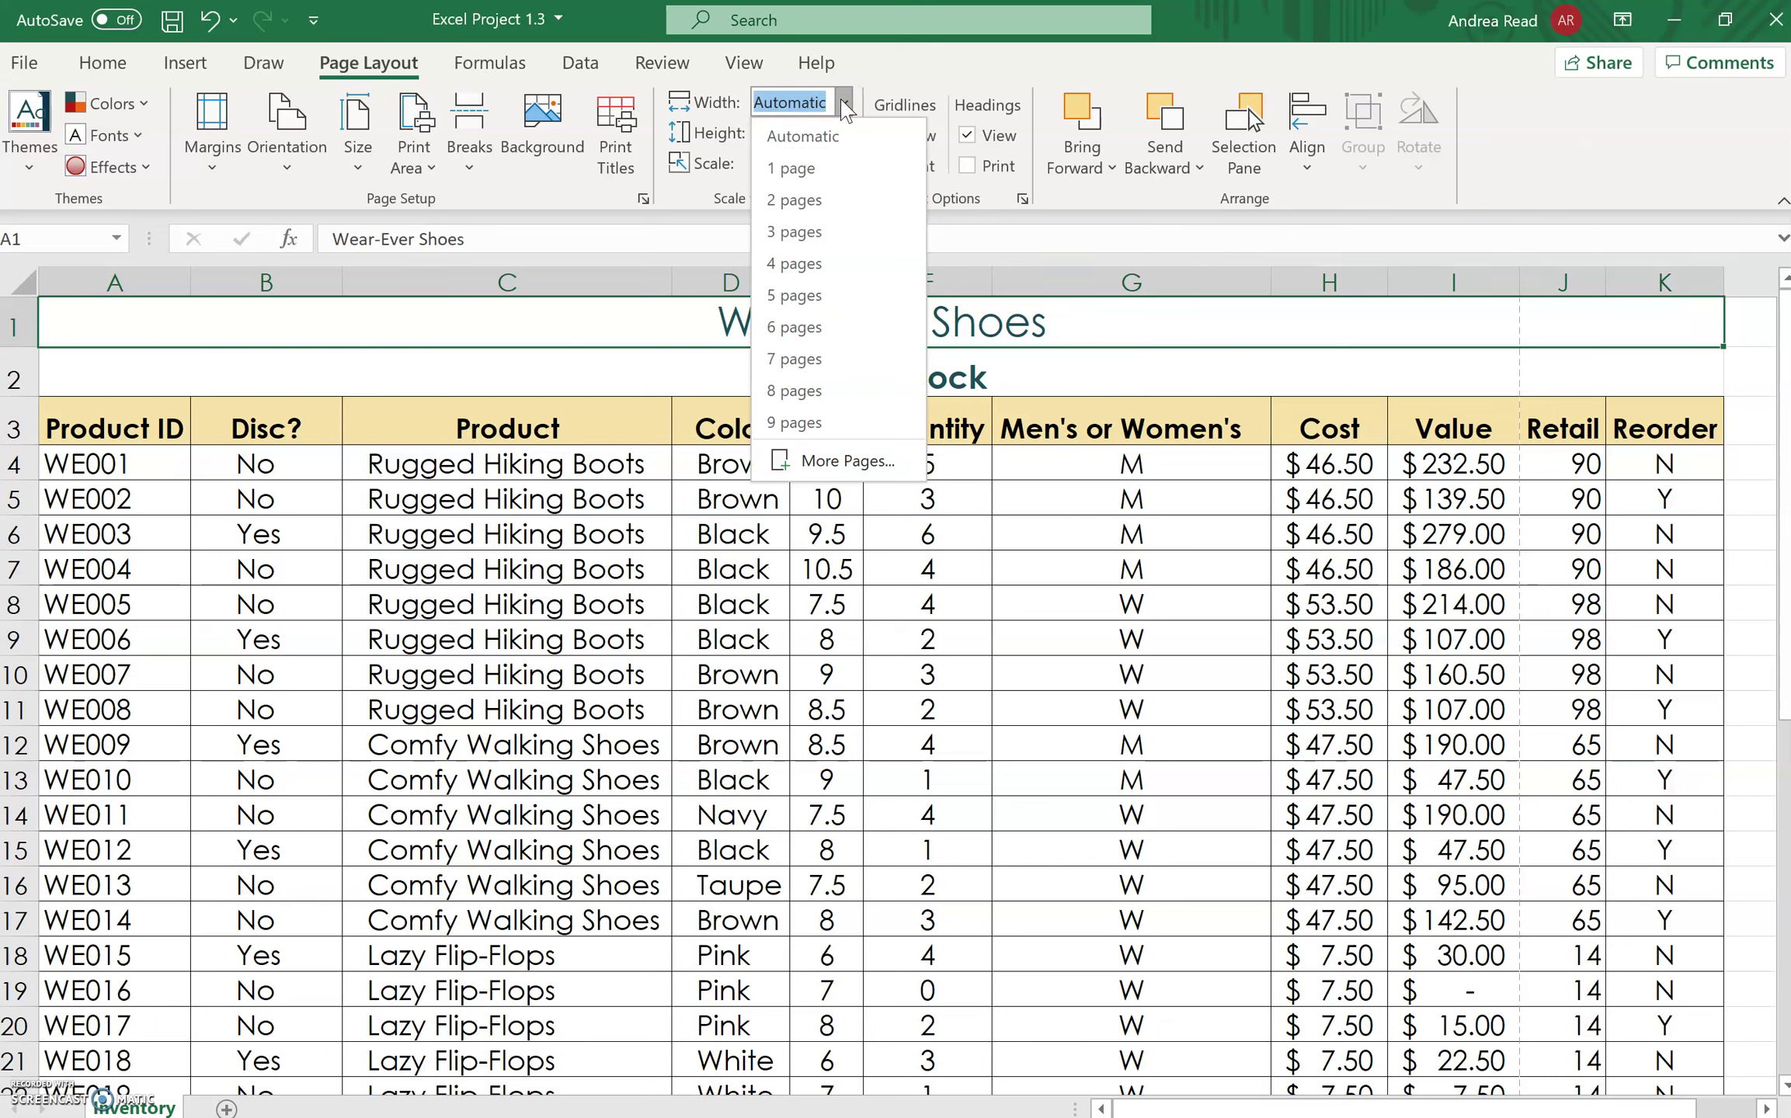
pyautogui.click(812, 168)
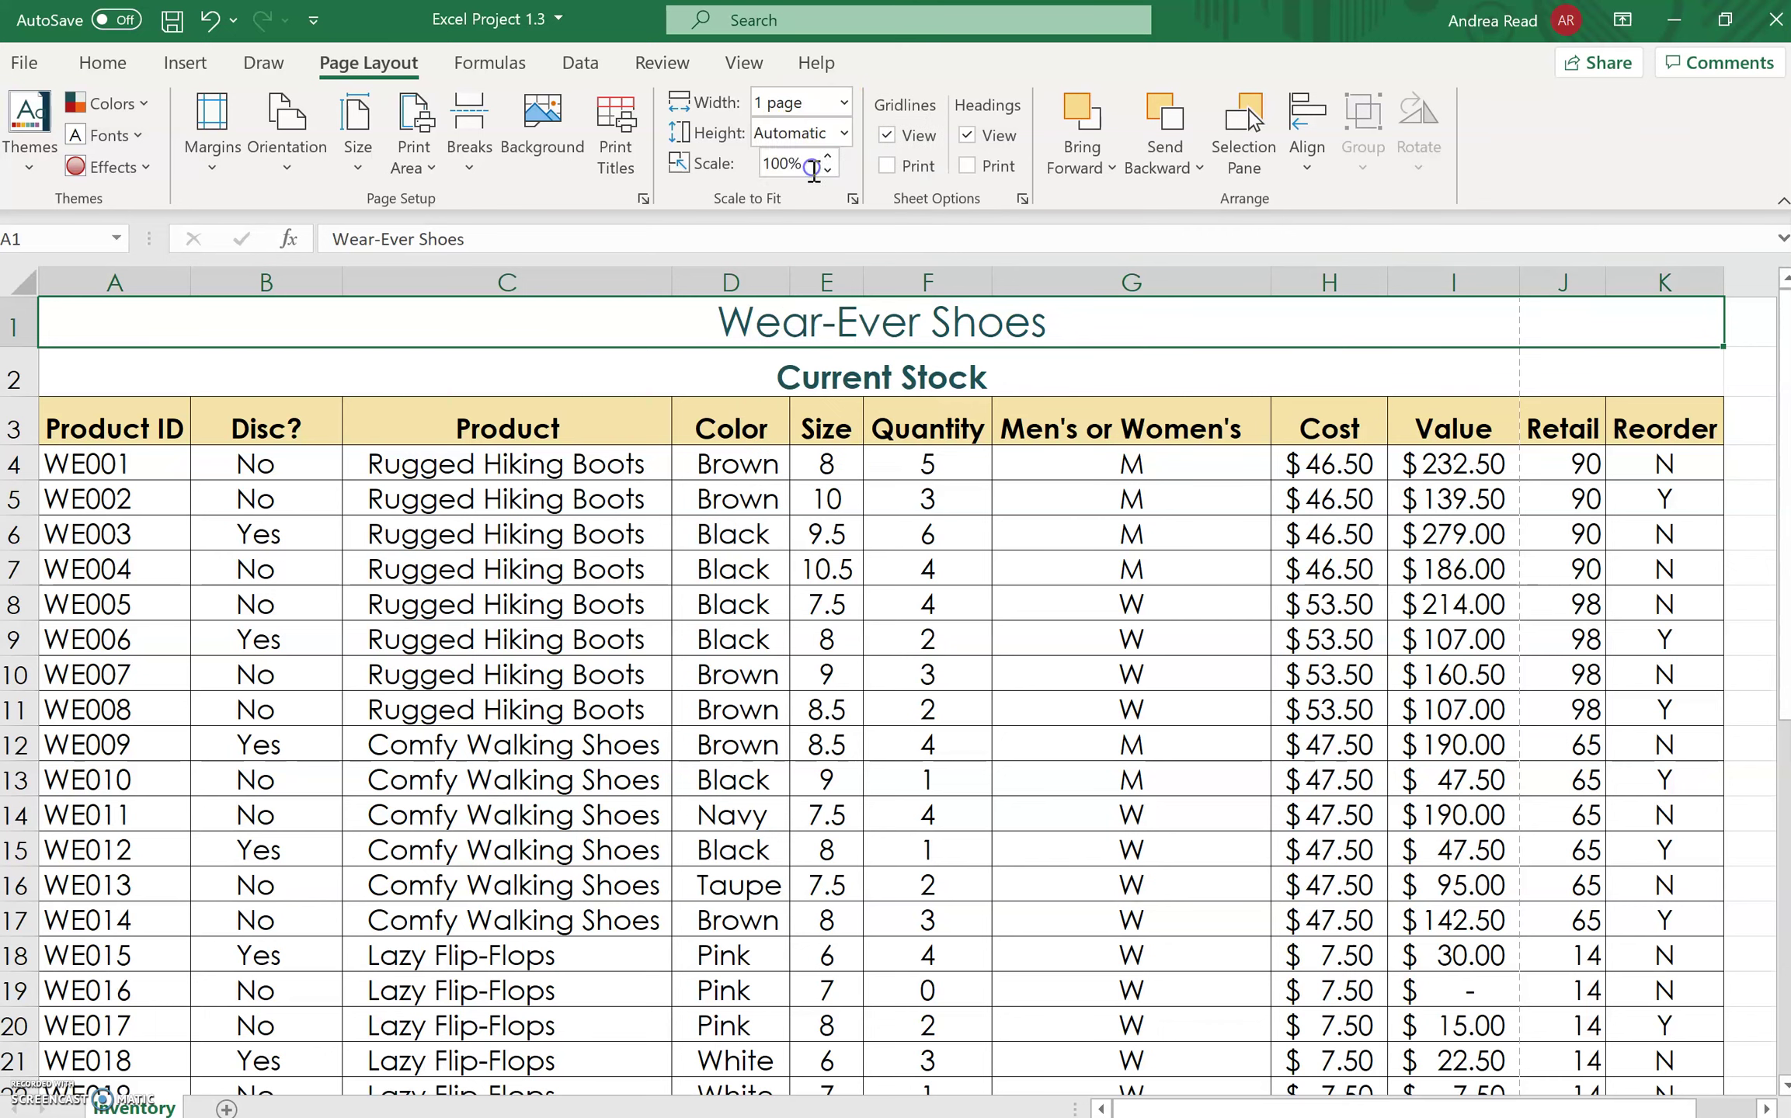
pyautogui.click(843, 133)
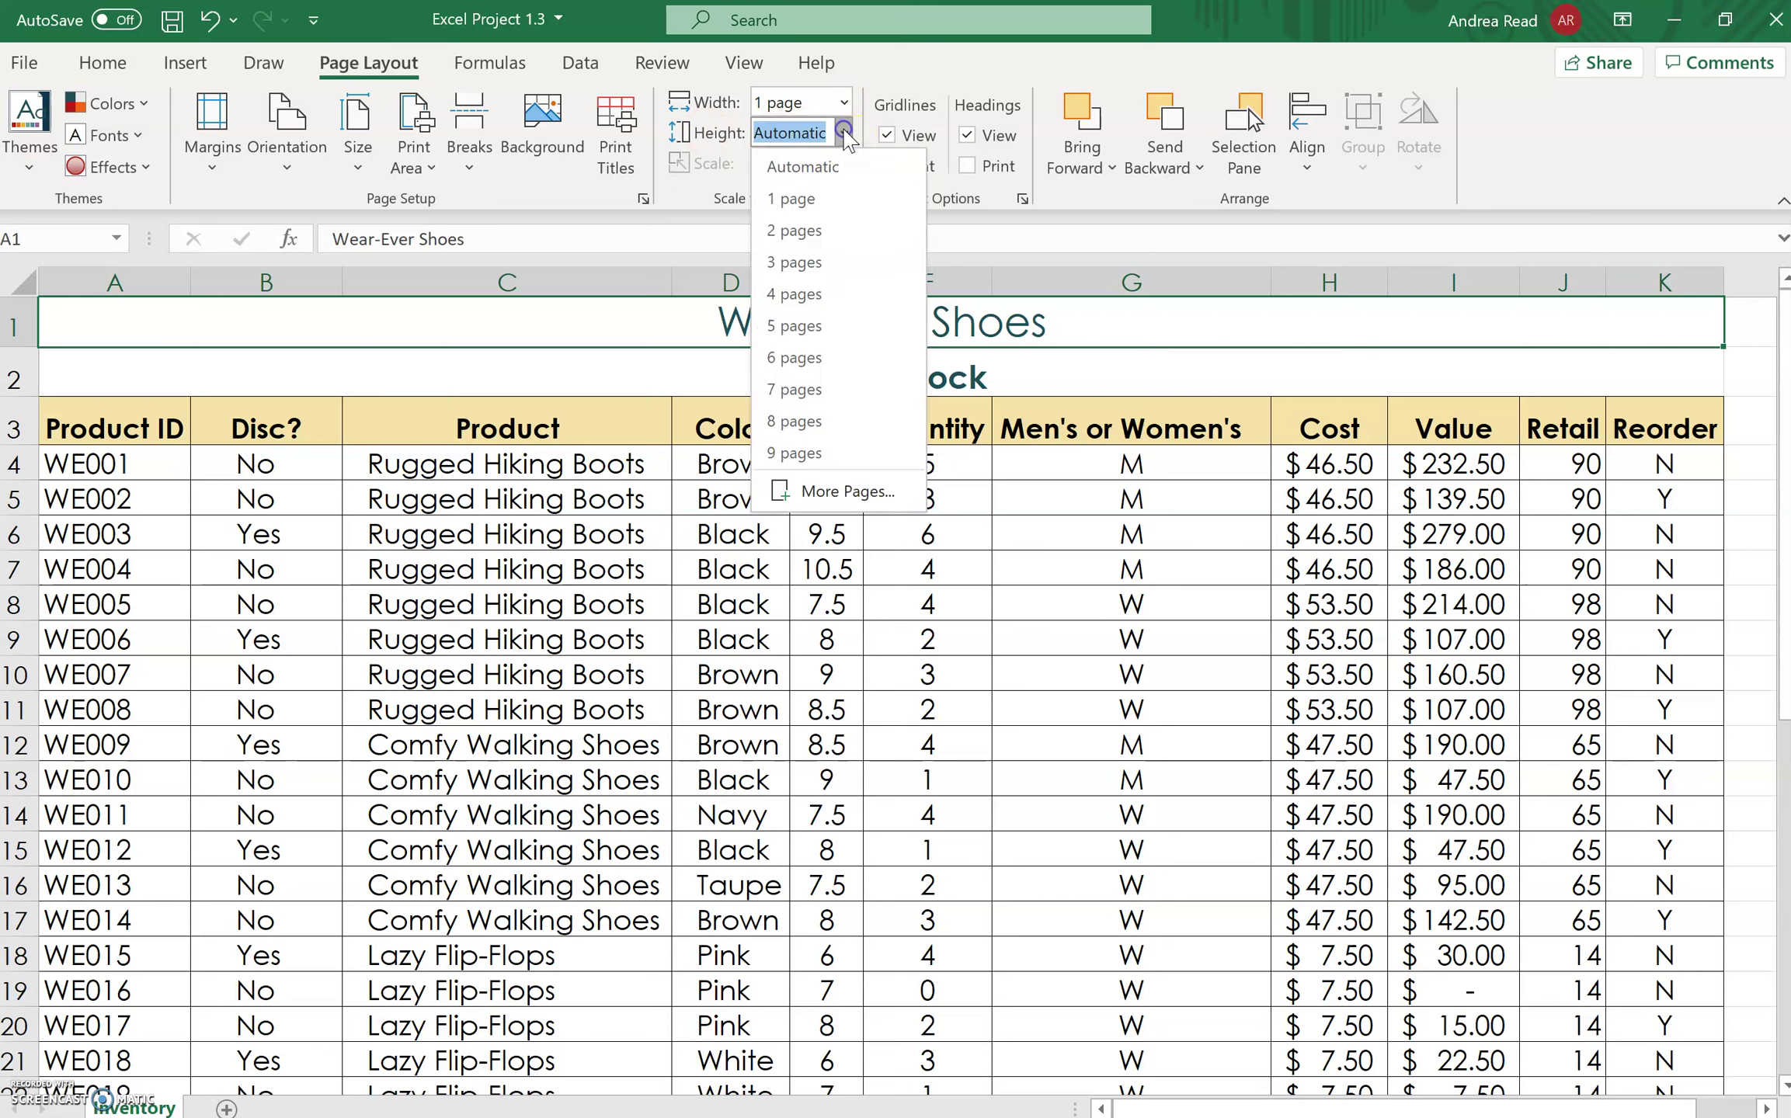
pyautogui.click(812, 199)
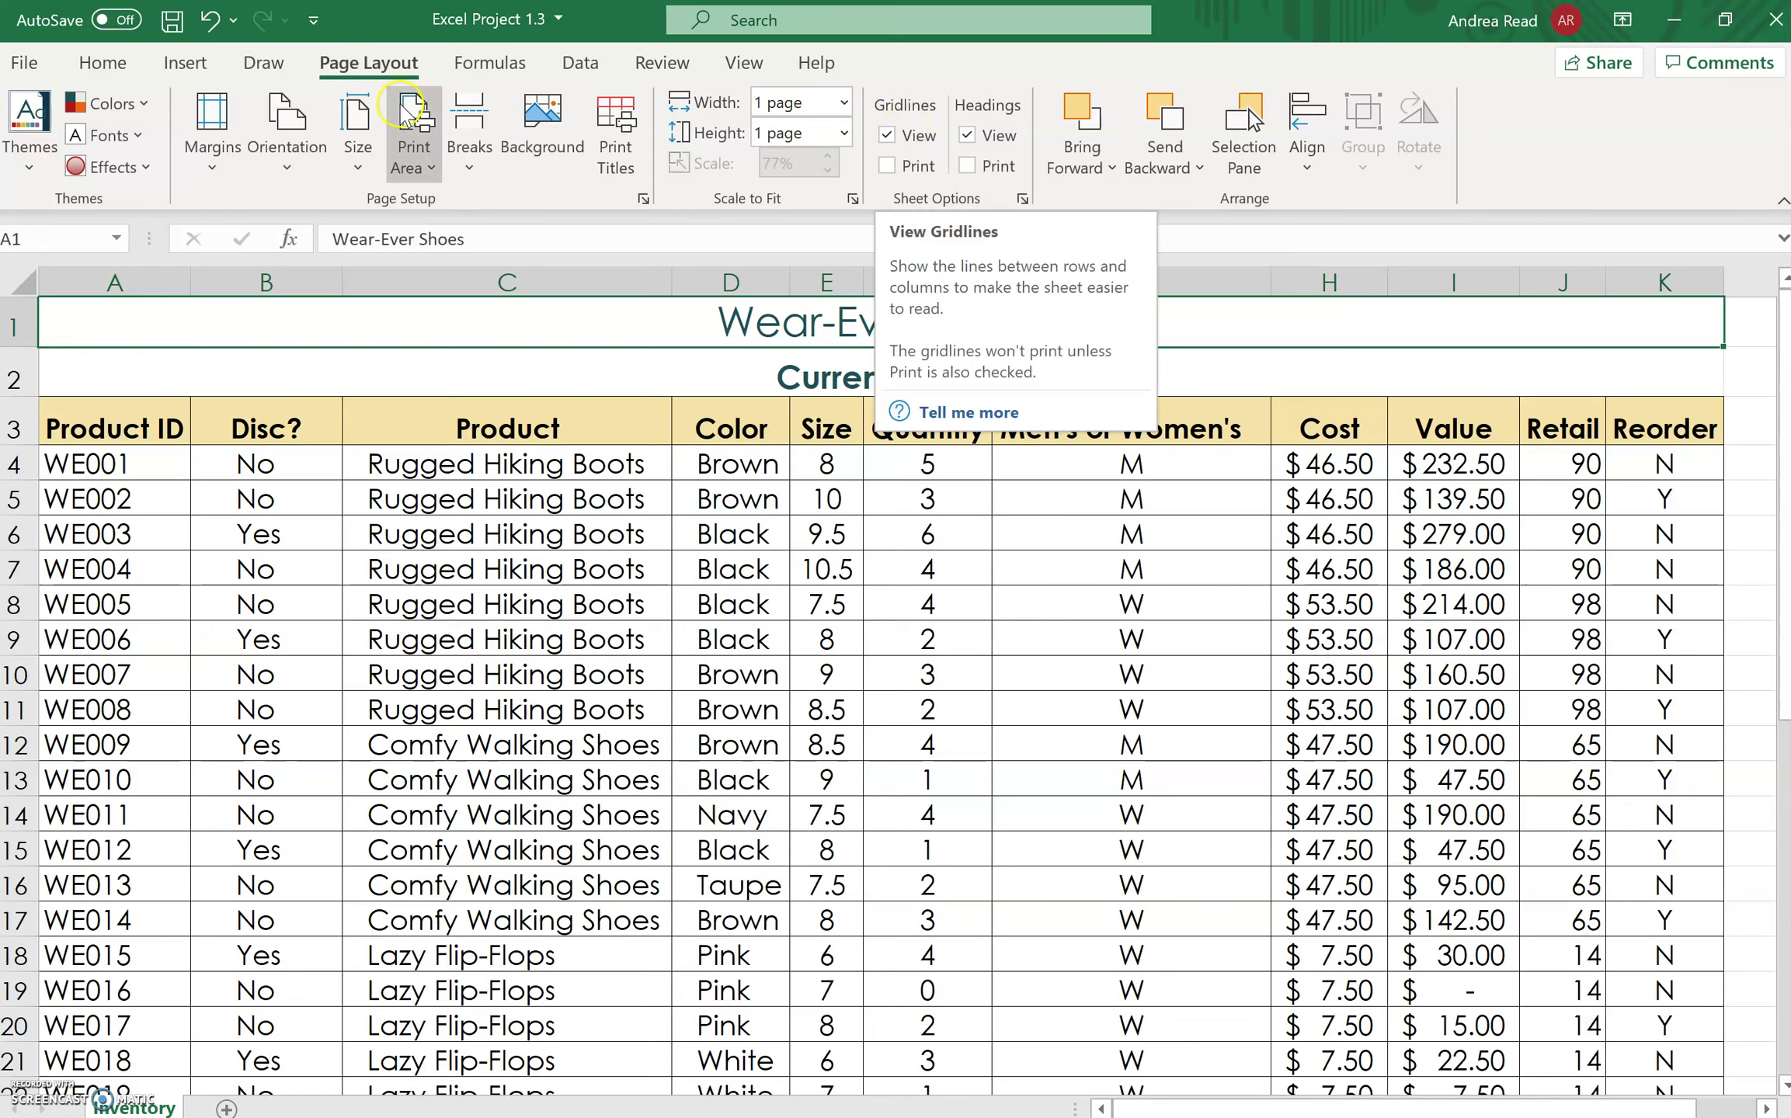
# Check the one-page landscape print preview, then save Excel Project 1.3.
pyautogui.click(24, 63)
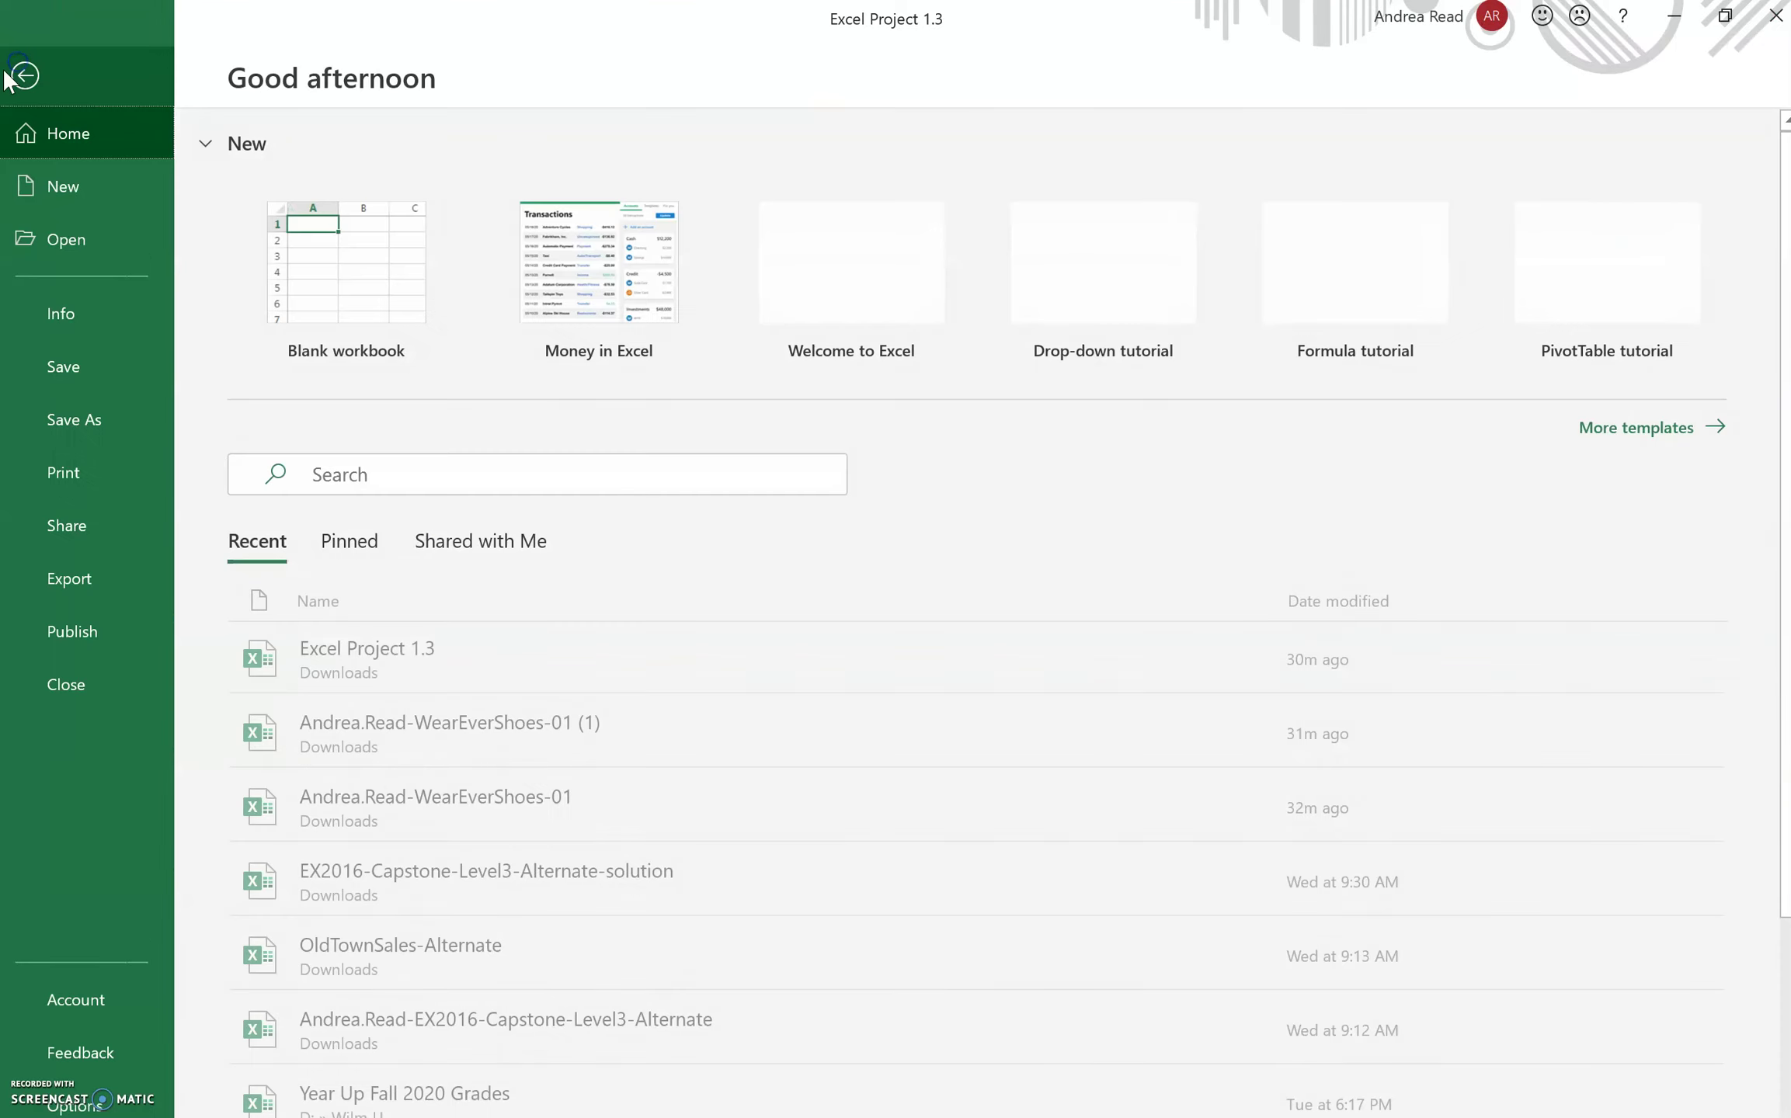
pyautogui.click(60, 471)
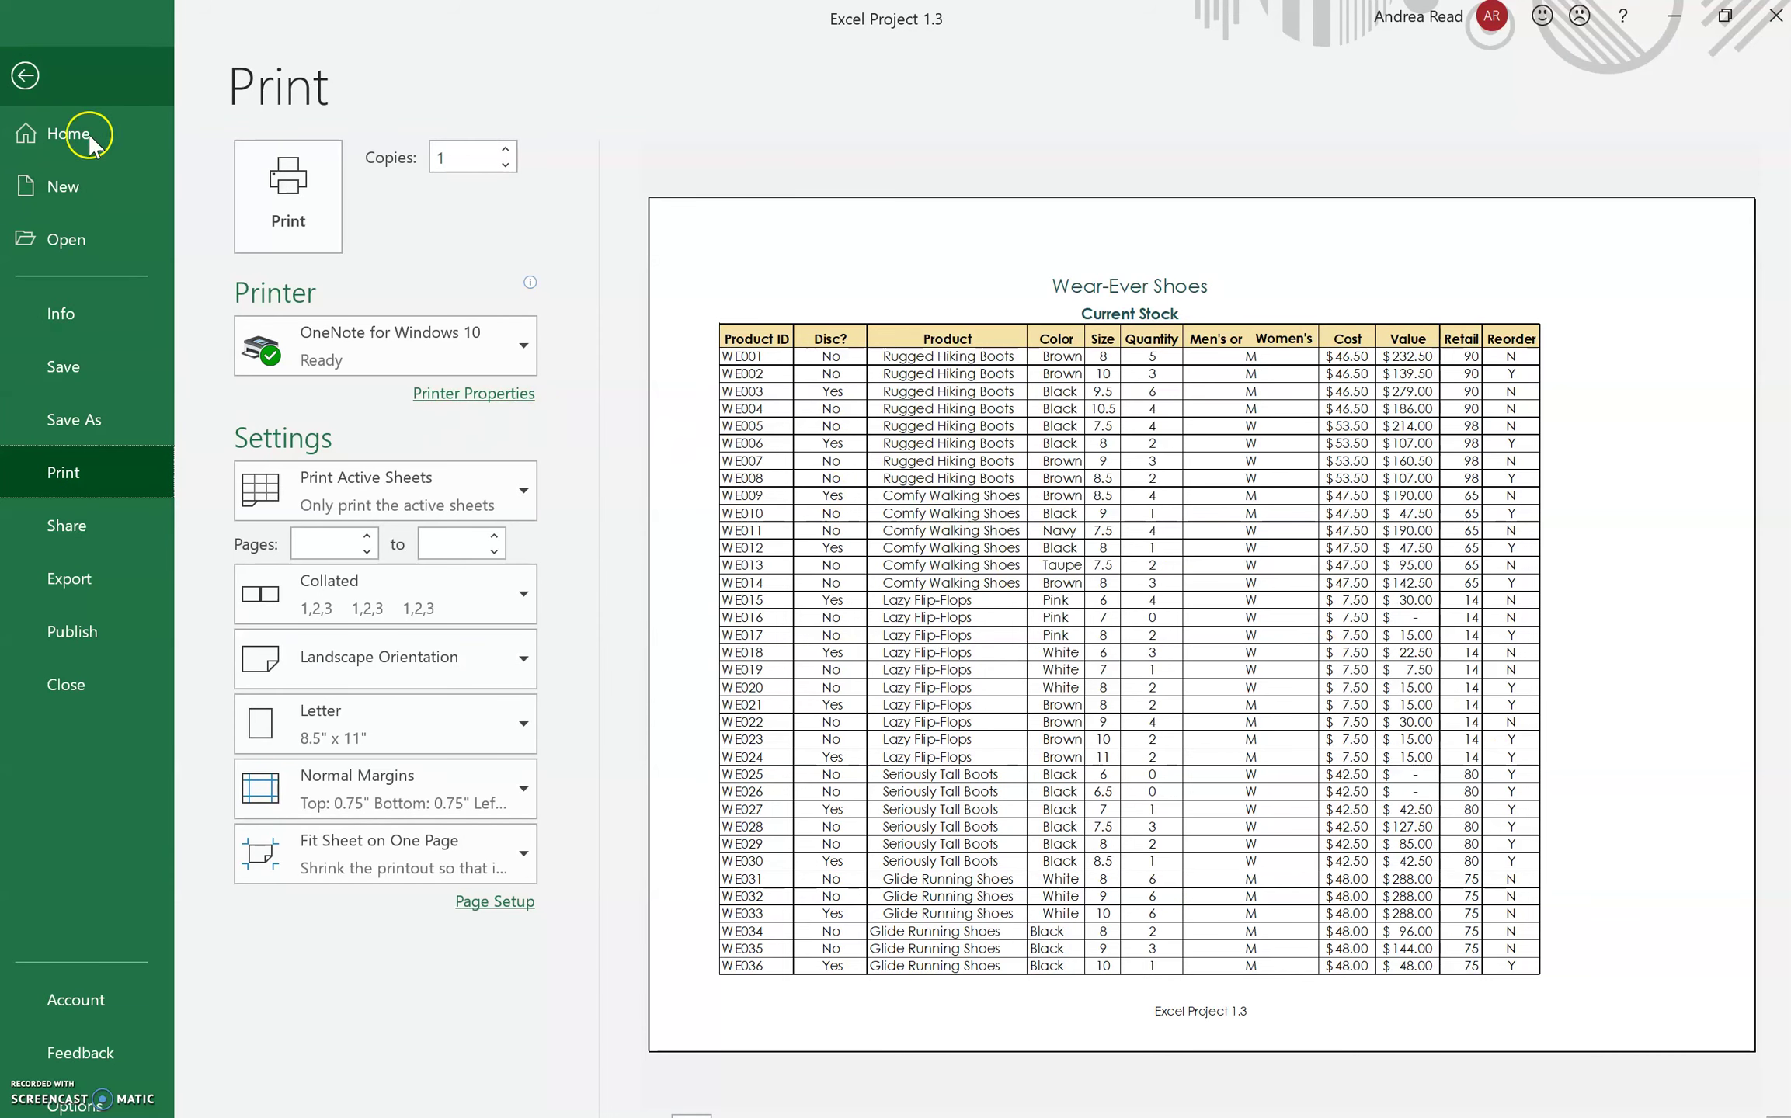
pyautogui.click(23, 73)
pyautogui.click(171, 19)
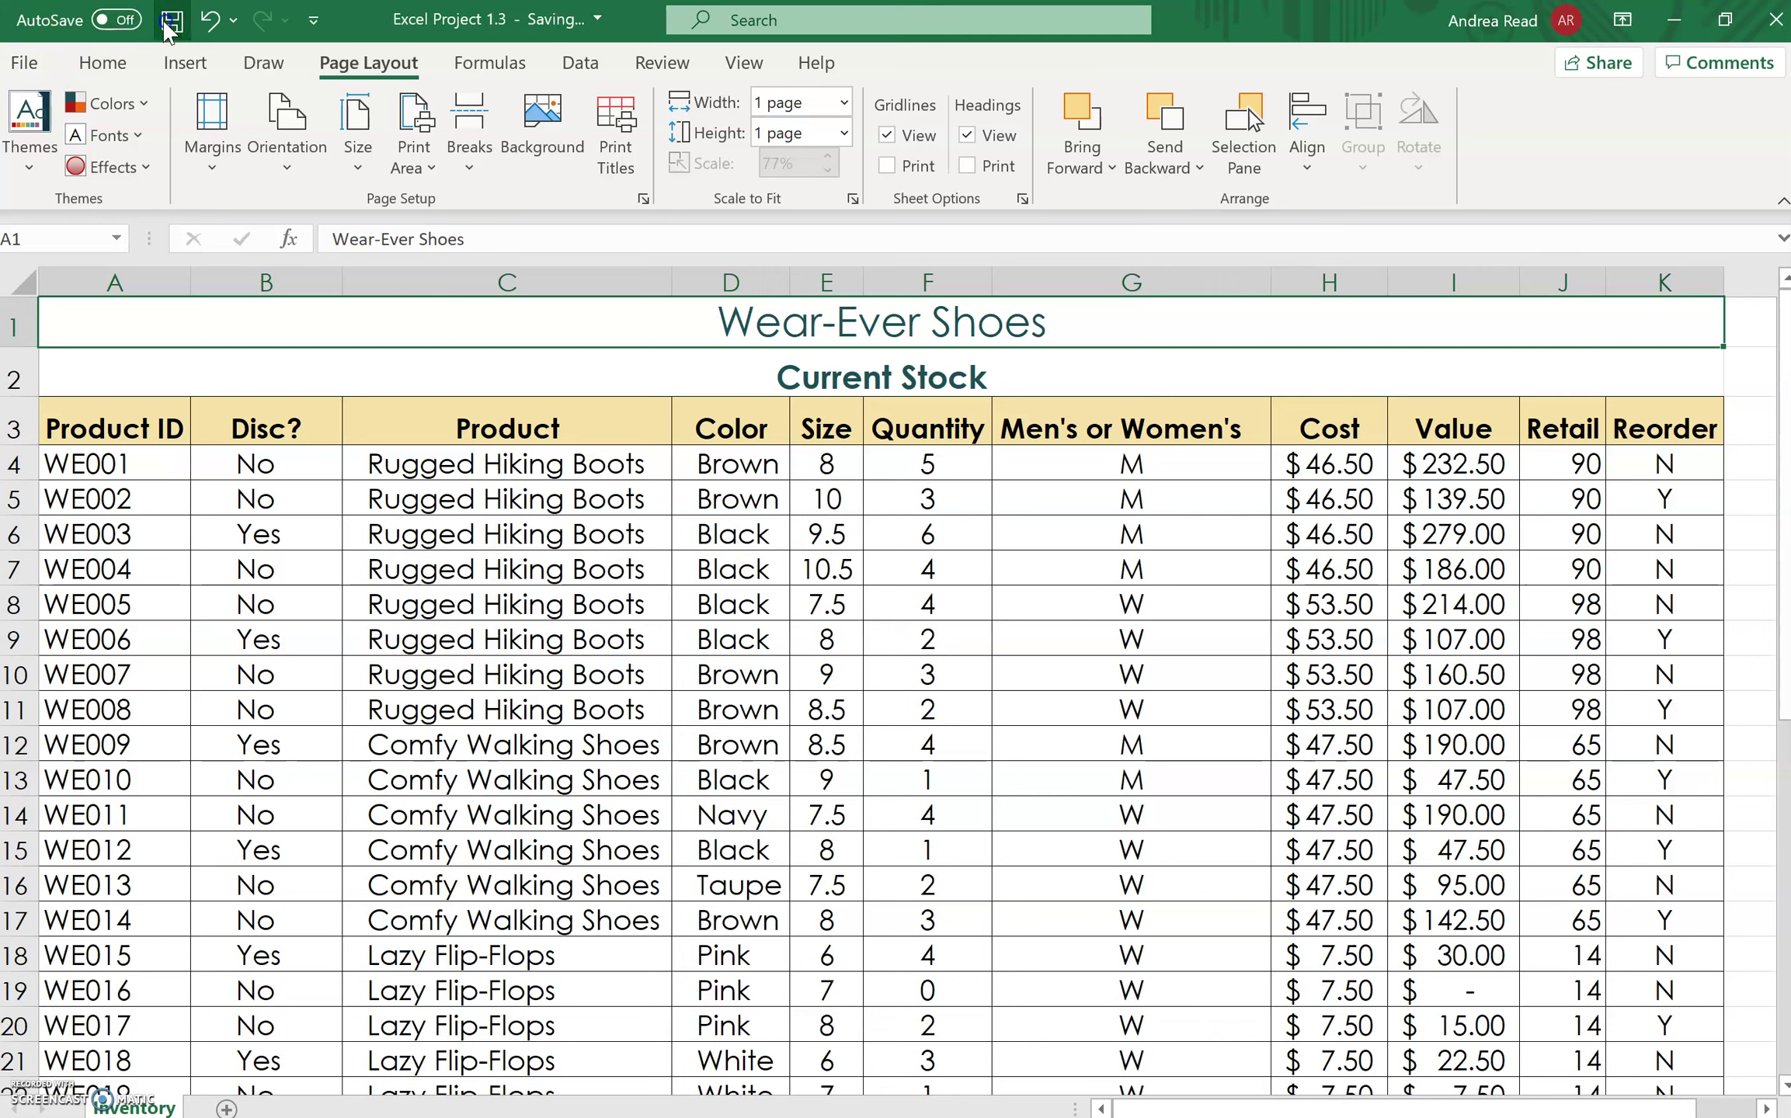